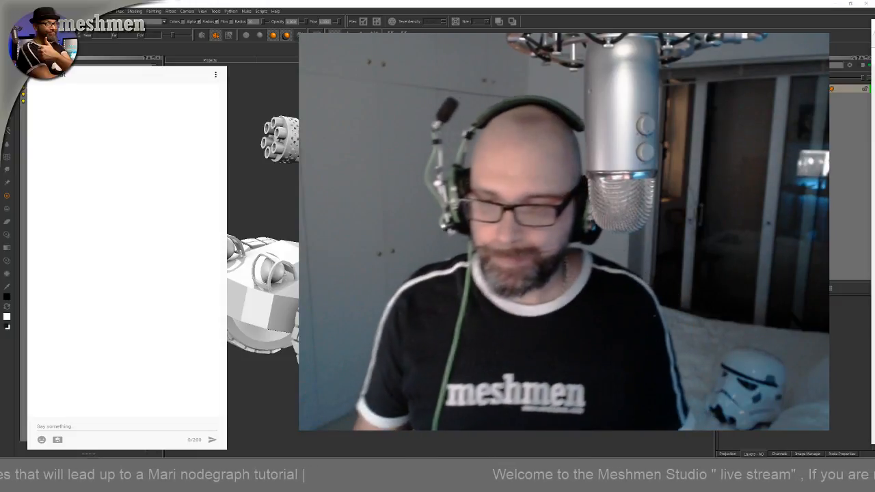
Orbit around the gatling tank model to inspect it from several angles
alt+drag(451, 253, 417, 270)
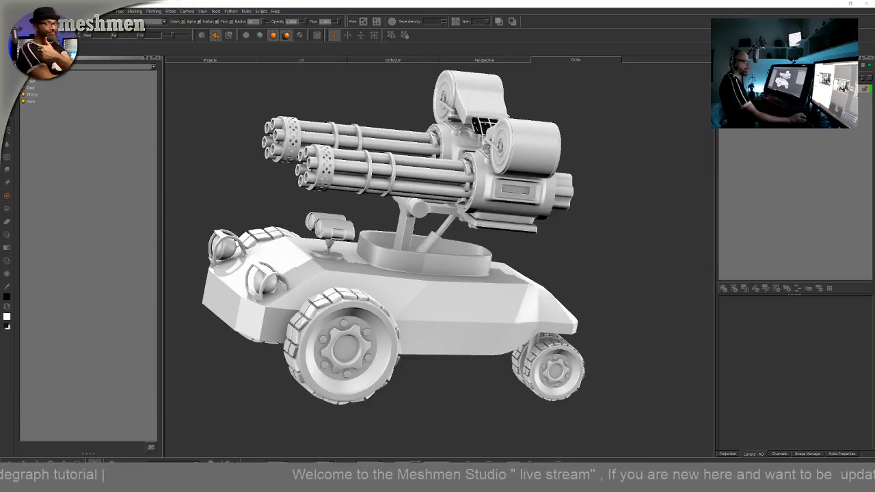
alt+drag(621, 267, 603, 283)
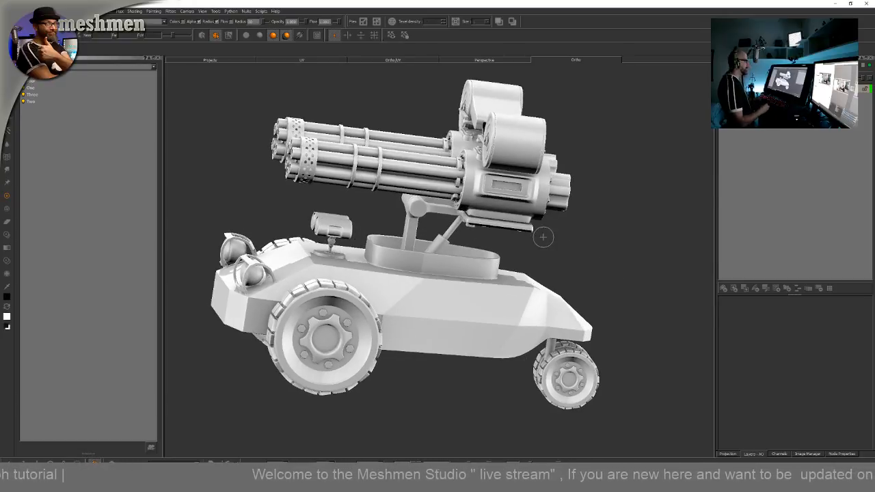
mouse_move(543, 236)
alt+mouse_down()
mouse_move(576, 256)
mouse_move(567, 287)
alt+mouse_up()
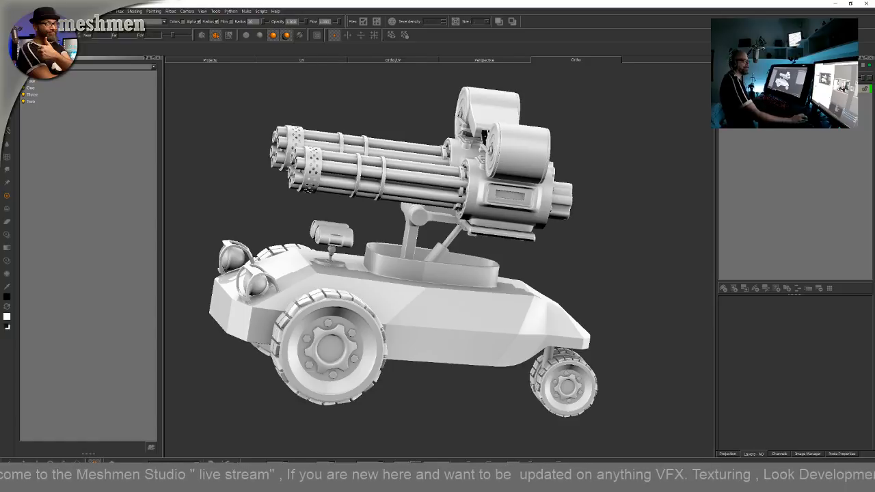
mouse_move(874, 39)
mouse_down()
mouse_move(874, 53)
mouse_move(825, 53)
mouse_move(874, 52)
mouse_up()
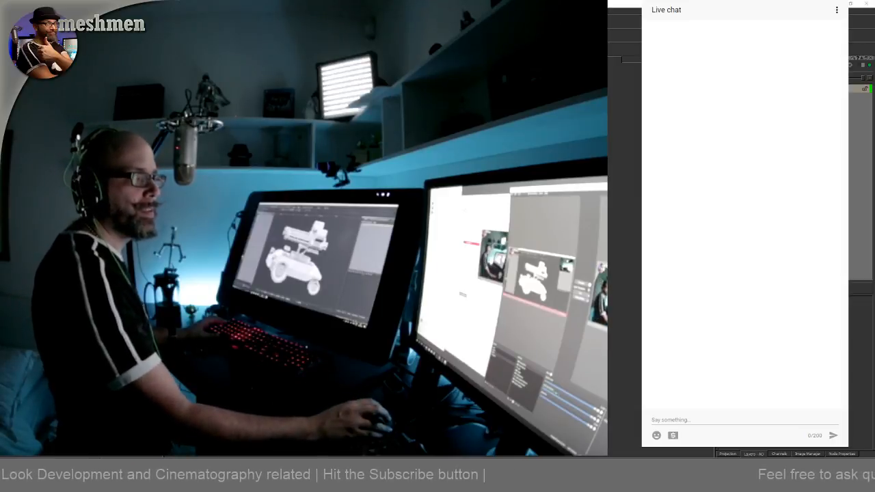
drag(874, 52, 874, 52)
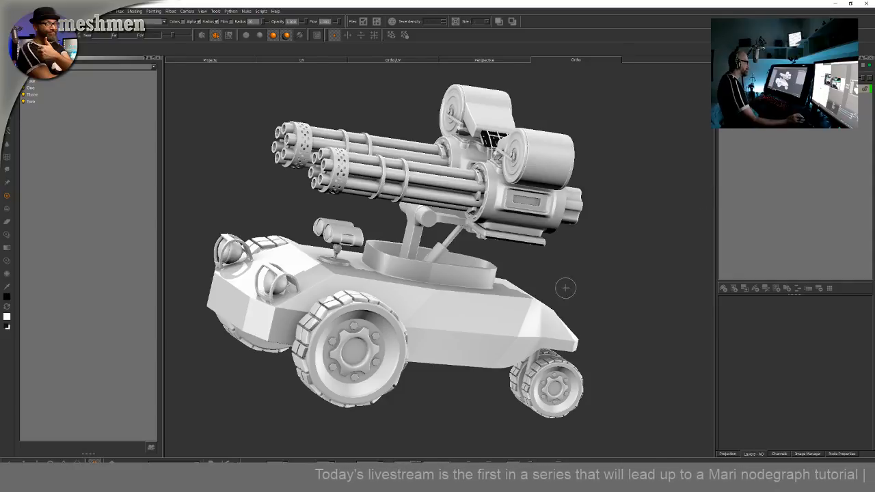
alt+drag(566, 287, 535, 330)
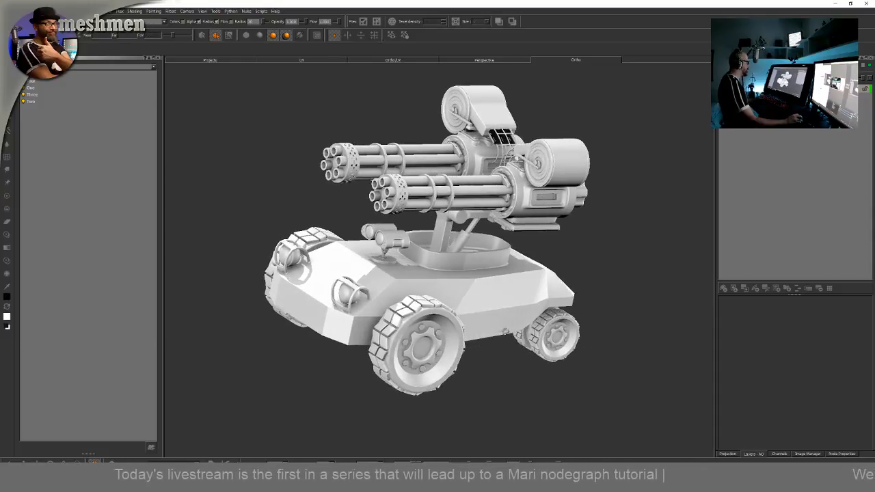
alt+right_drag(506, 332, 523, 332)
alt+drag(523, 332, 501, 335)
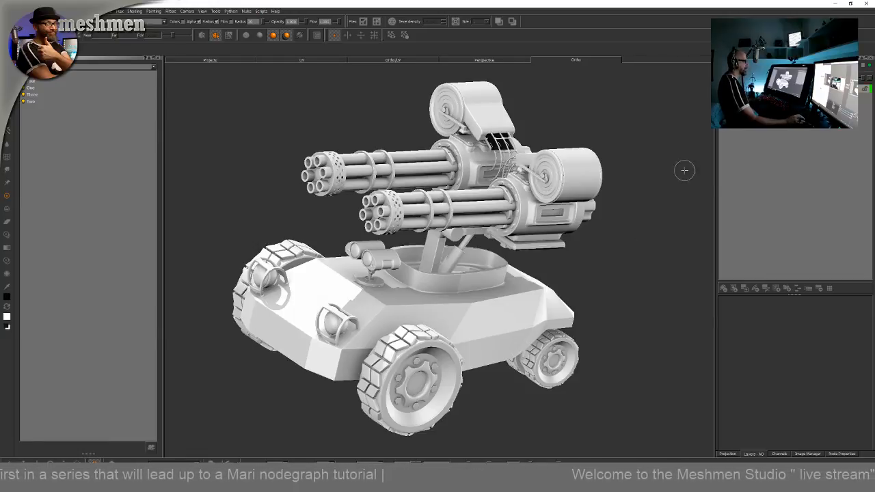
alt+drag(642, 192, 627, 207)
alt+right_drag(627, 207, 633, 224)
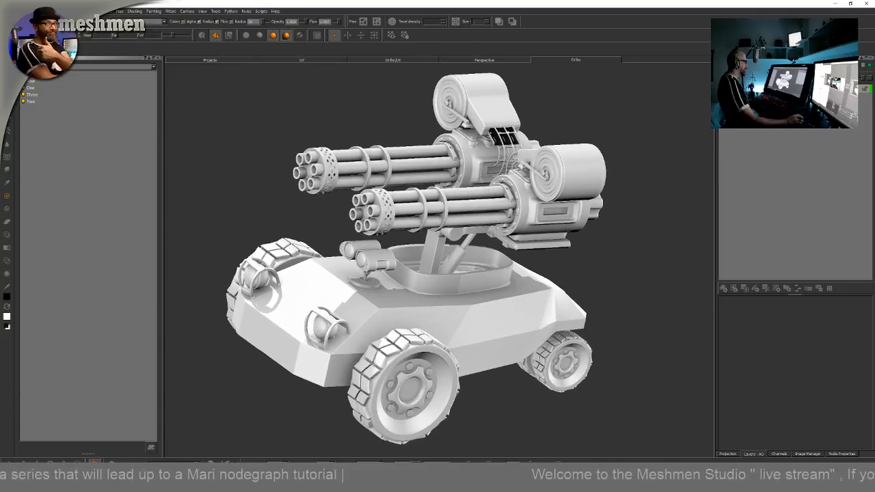
alt+drag(622, 226, 627, 231)
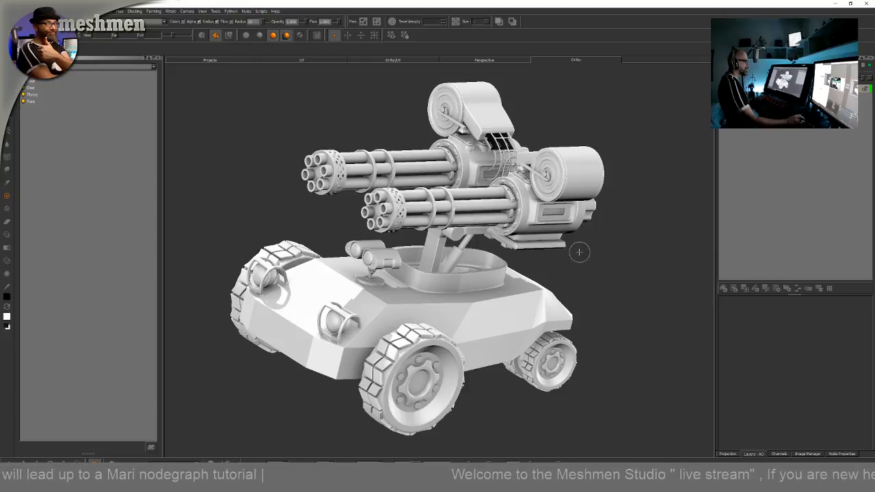
alt+drag(578, 250, 517, 259)
alt+drag(593, 196, 605, 194)
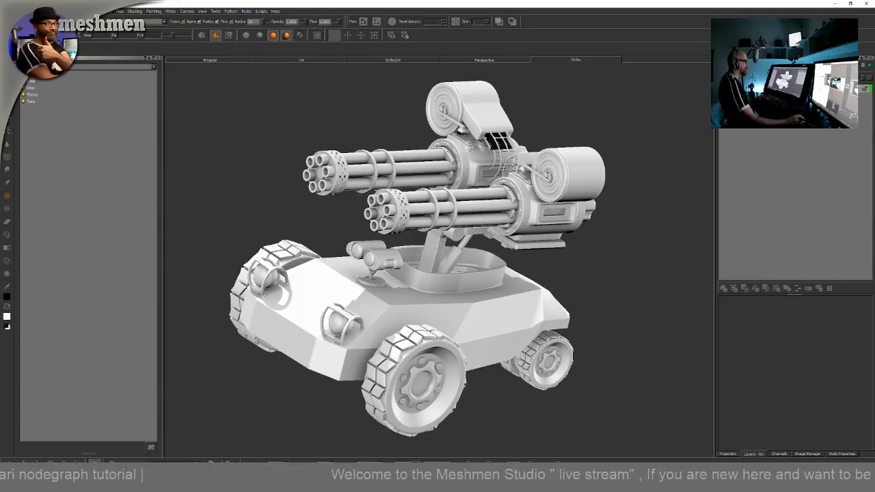
alt+drag(619, 190, 629, 192)
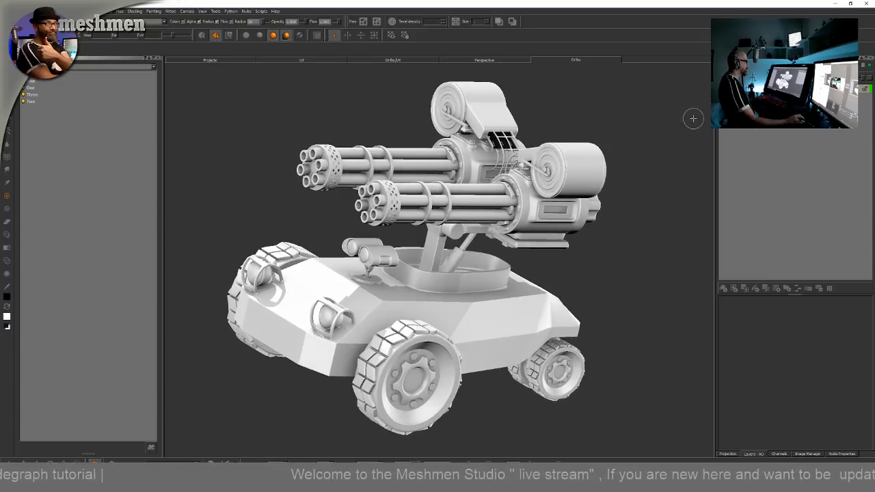
mouse_move(540, 252)
alt+mouse_down()
mouse_move(592, 292)
mouse_move(629, 268)
mouse_move(556, 265)
mouse_move(681, 130)
alt+mouse_up()
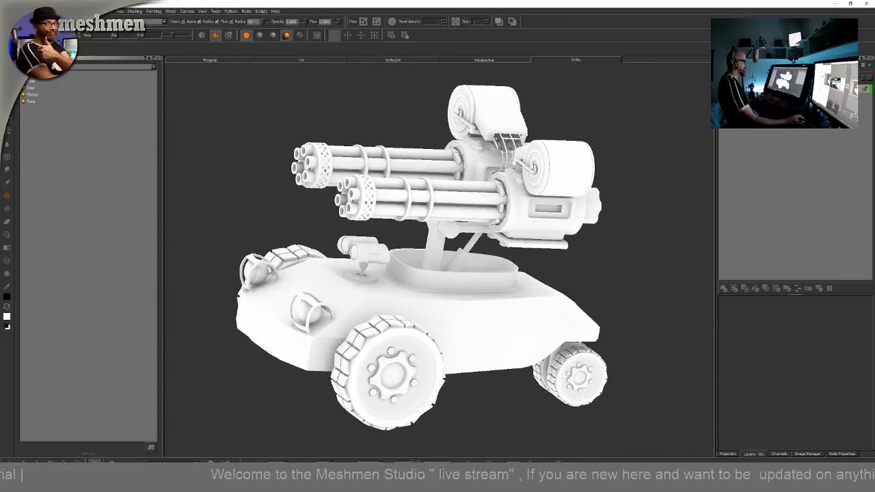
alt+drag(669, 214, 679, 219)
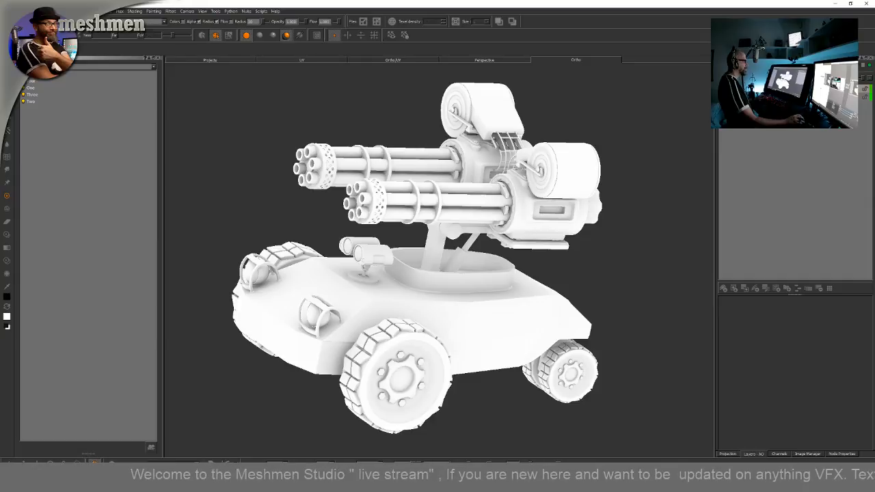
Import the Curvature Highpass ID image sequence into the AO layer, importing all patches
right_click(740, 90)
mouse_move(757, 292)
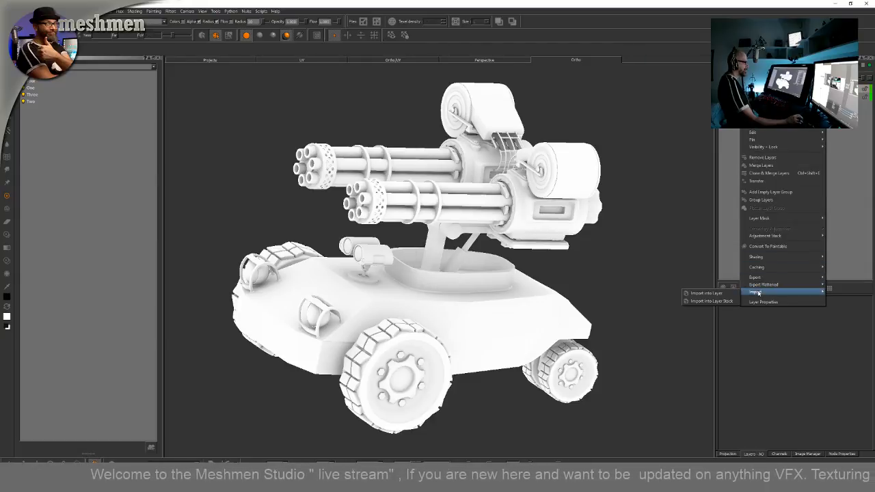
click(729, 294)
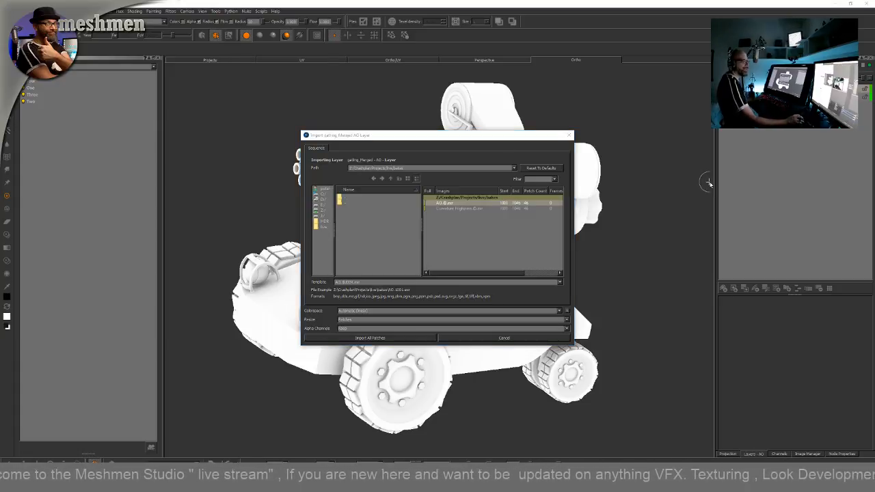
click(458, 209)
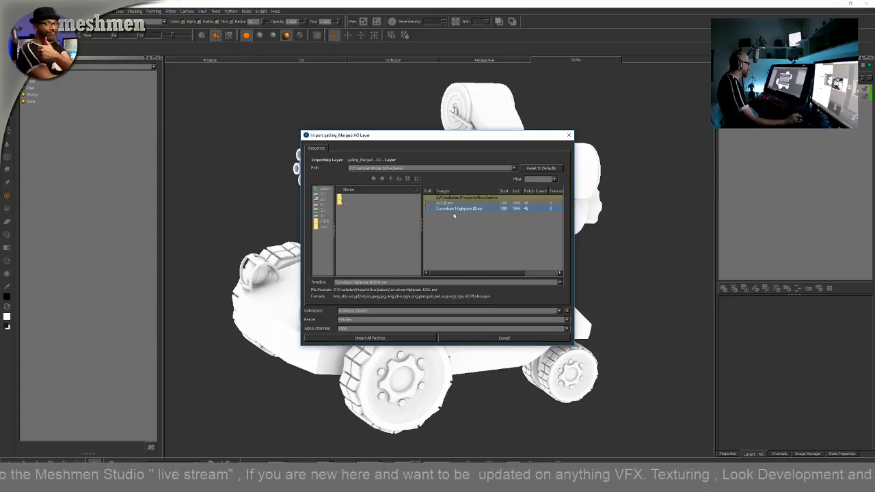
click(369, 338)
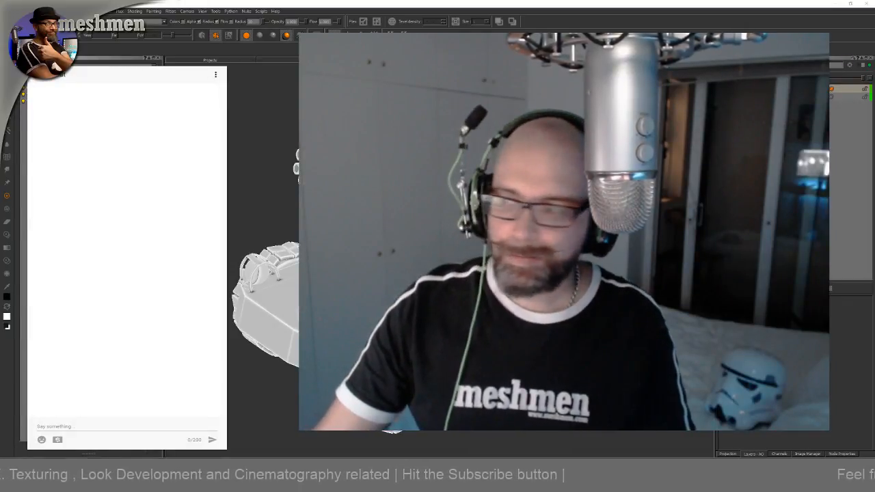
drag(874, 28, 156, 38)
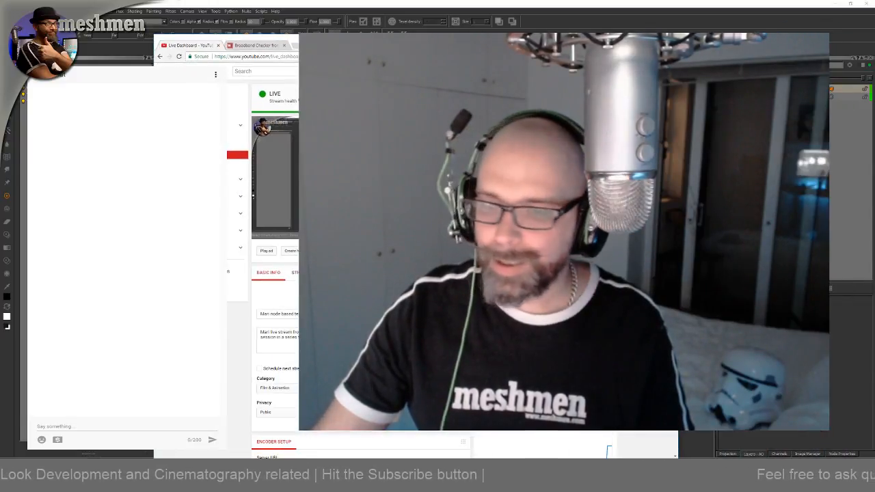
drag(410, 39, 874, 52)
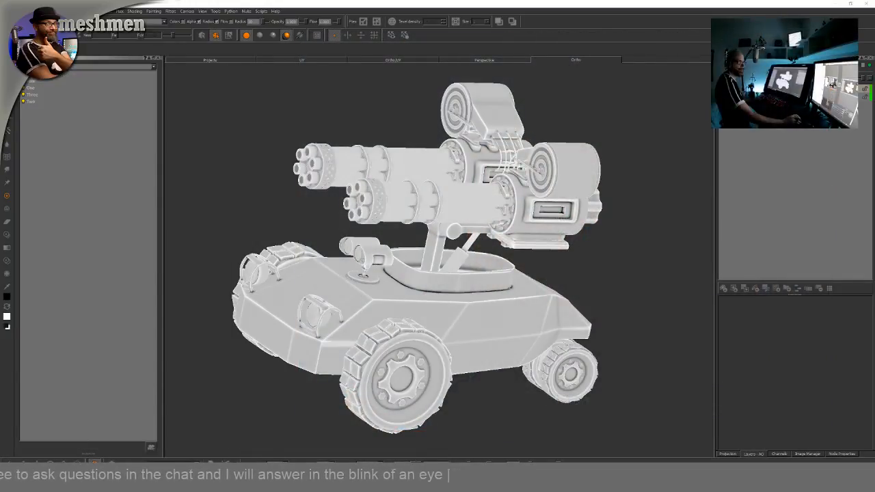
Open the Node Graph palette for the model's layer stack
alt+drag(492, 319, 485, 321)
alt+drag(526, 280, 487, 279)
alt+drag(470, 403, 466, 335)
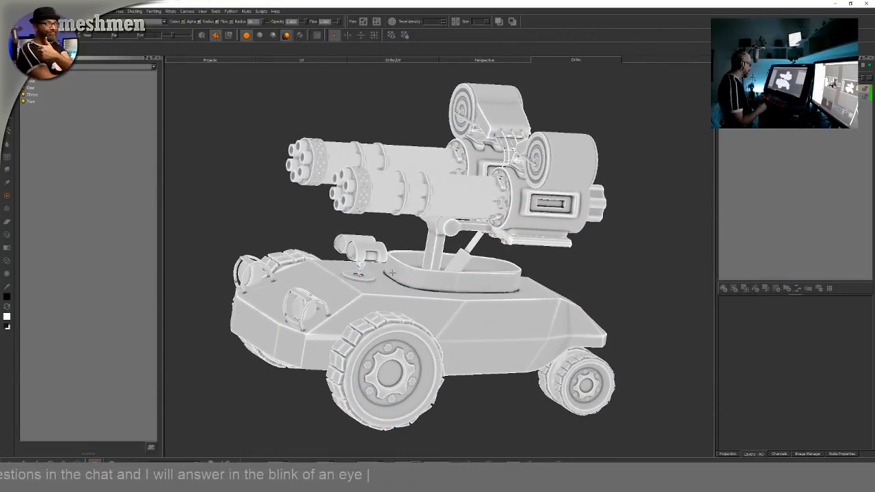
alt+middle_drag(466, 335, 456, 343)
alt+drag(457, 343, 448, 343)
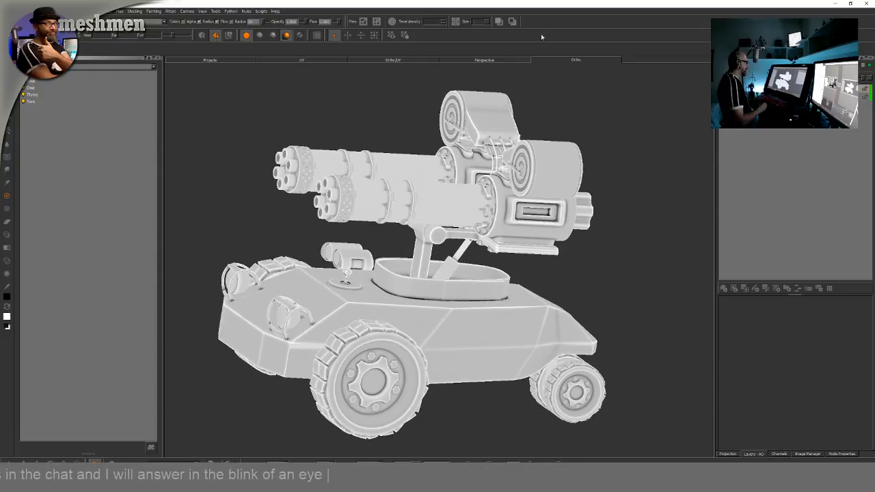
click(554, 24)
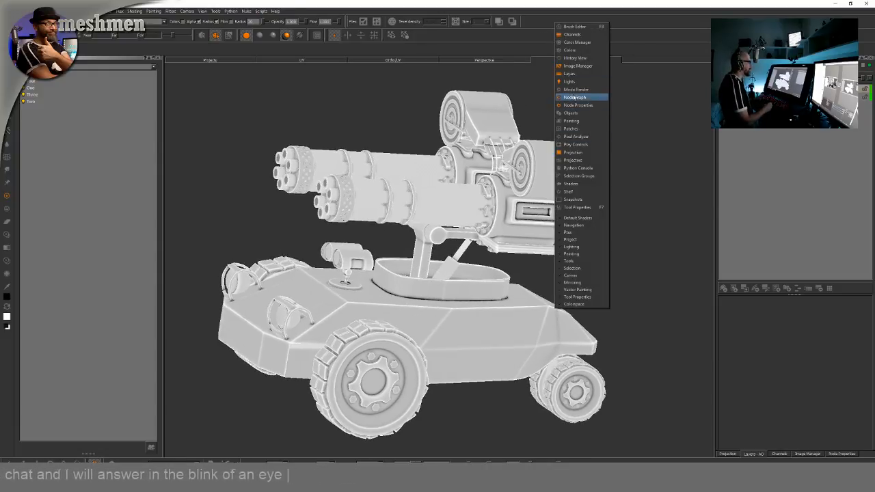
click(576, 101)
double_click(455, 295)
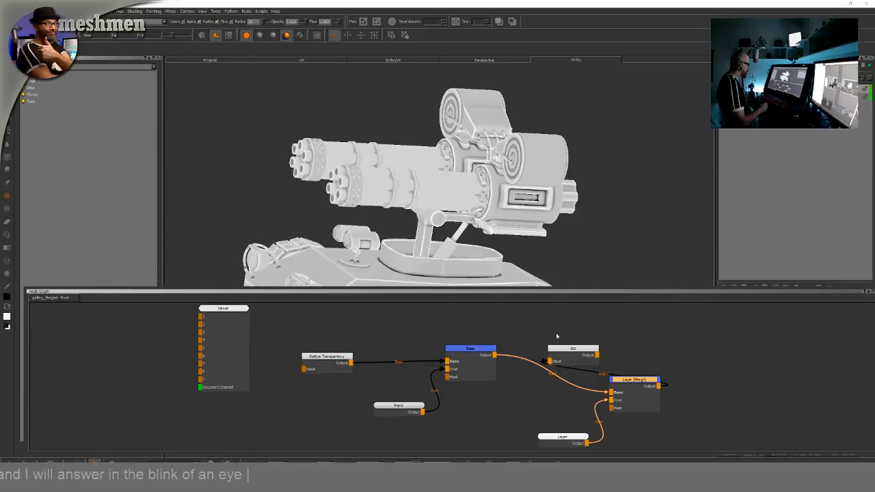
Rearrange the AO, Layer (Merge), Paint and Layer nodes in the node graph
drag(572, 355, 764, 376)
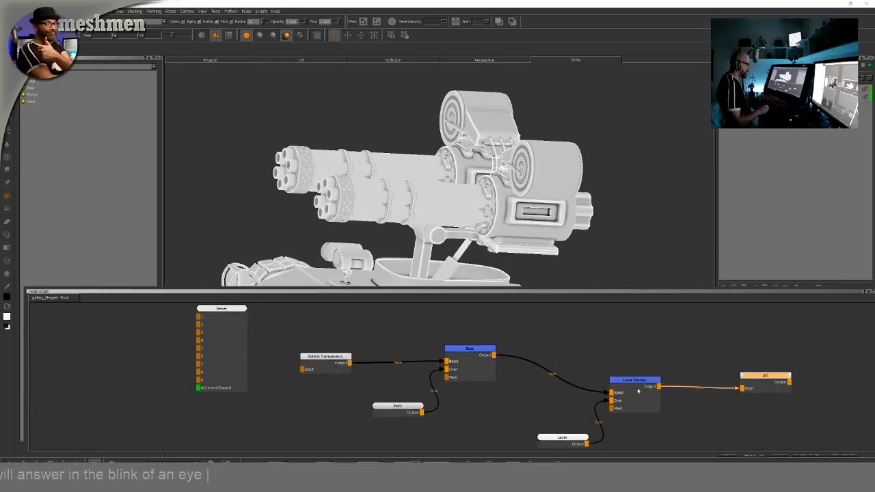
click(635, 380)
drag(634, 380, 639, 377)
drag(402, 407, 380, 408)
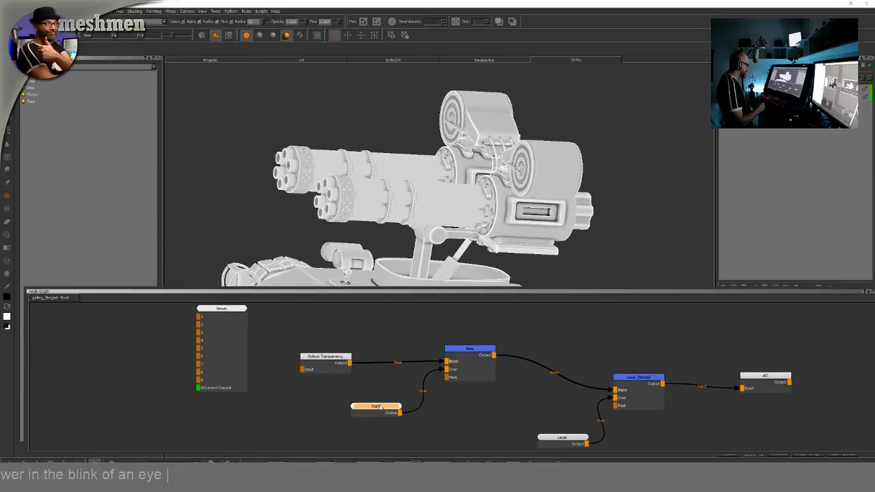
drag(571, 436, 555, 433)
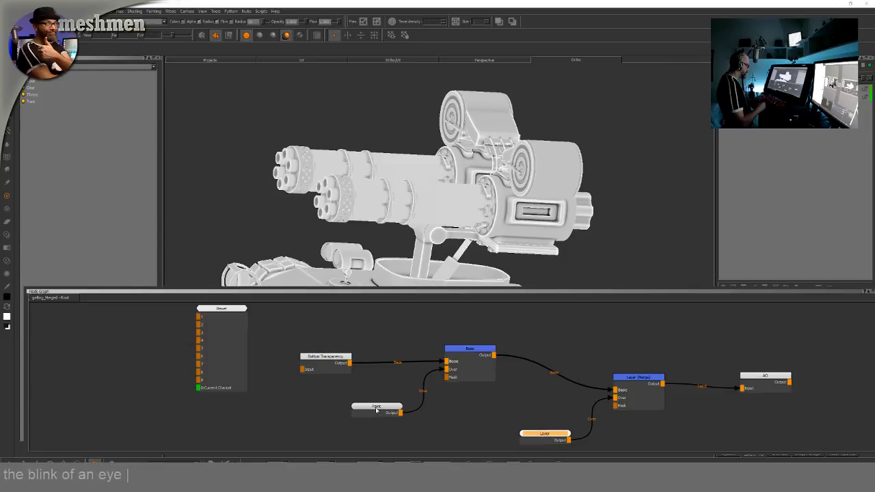
drag(376, 409, 372, 411)
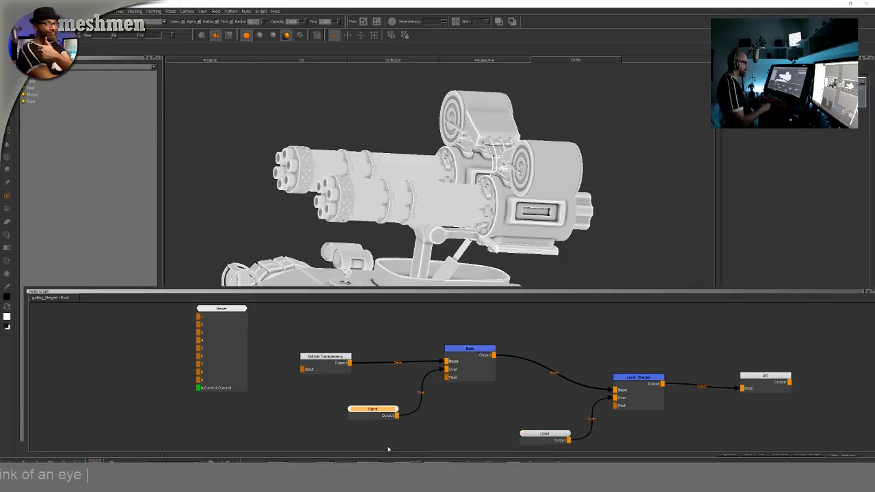
right_click(378, 410)
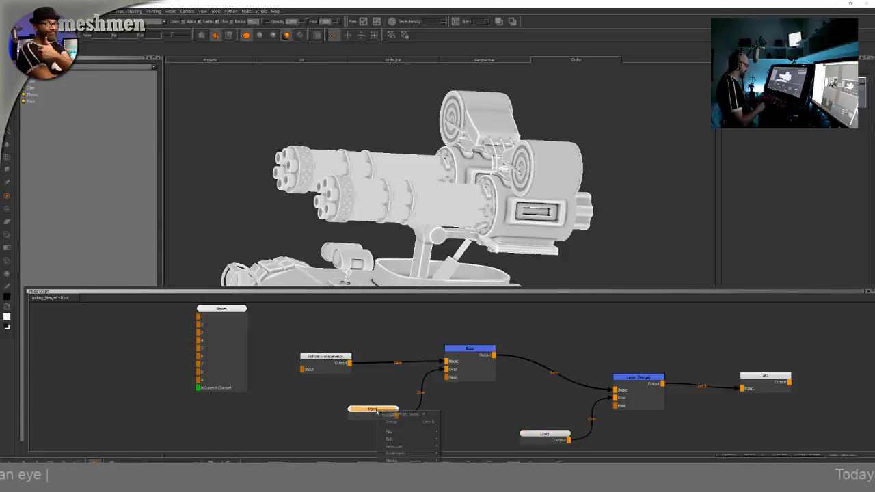
mouse_move(390, 434)
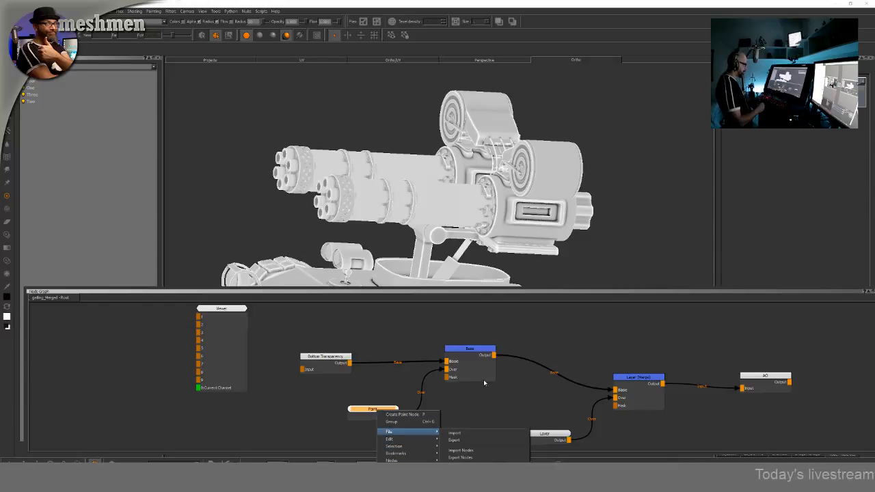
click(343, 433)
Rename the Paint node to PaintOcc
click(369, 411)
key(n)
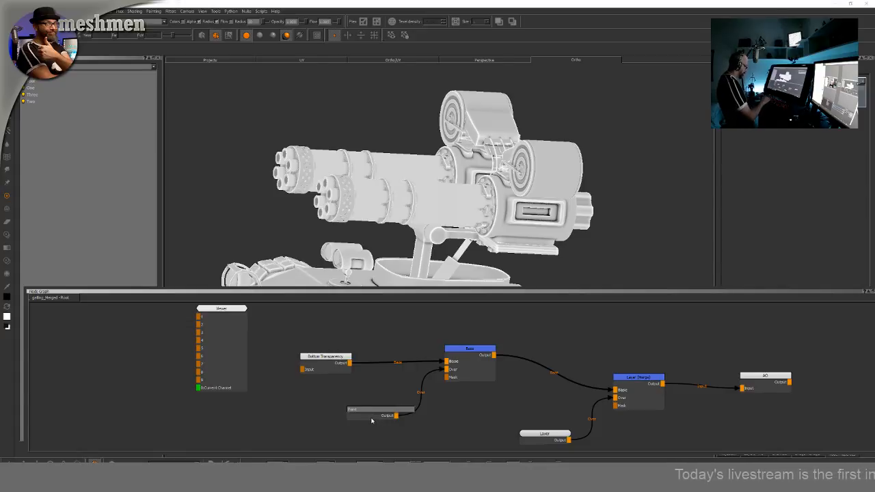
text(Occ)
key(Return)
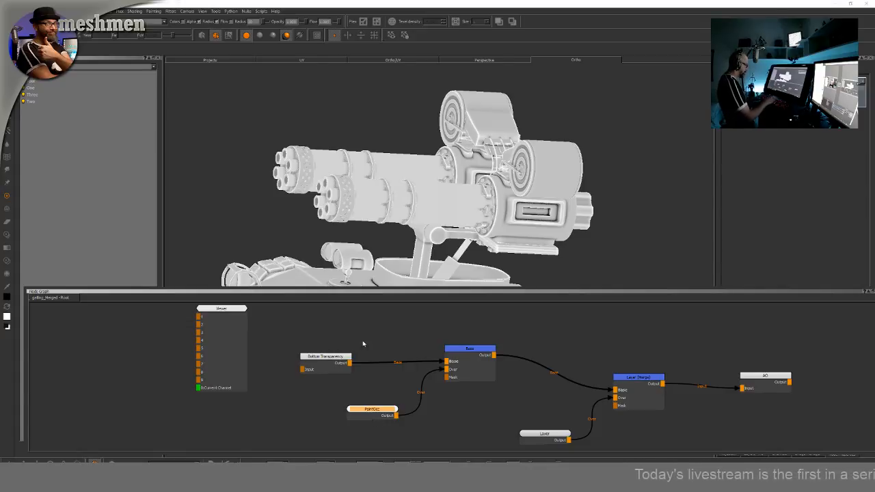
Rename the Layer node to LayerCurvature
drag(552, 438, 542, 435)
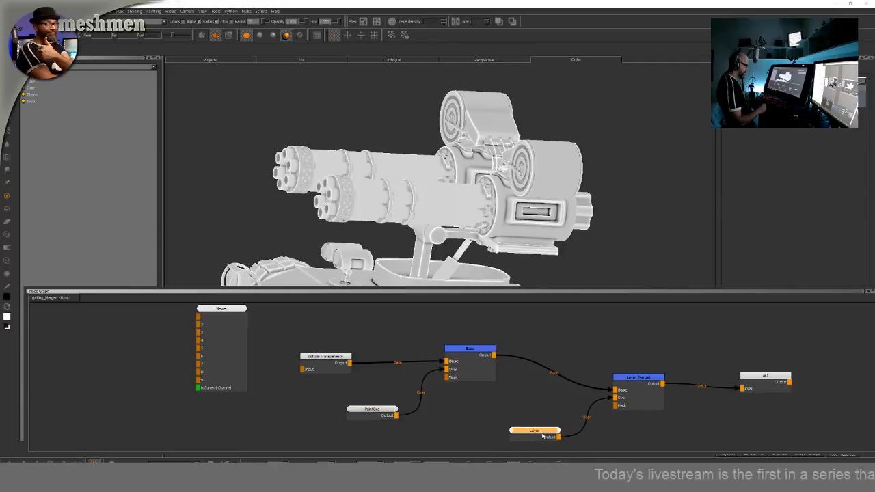
text(n)
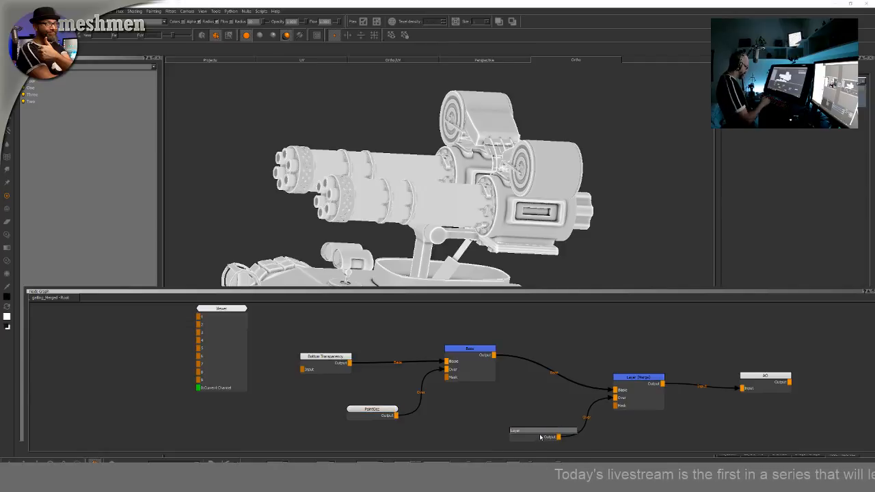
text(Curvat)
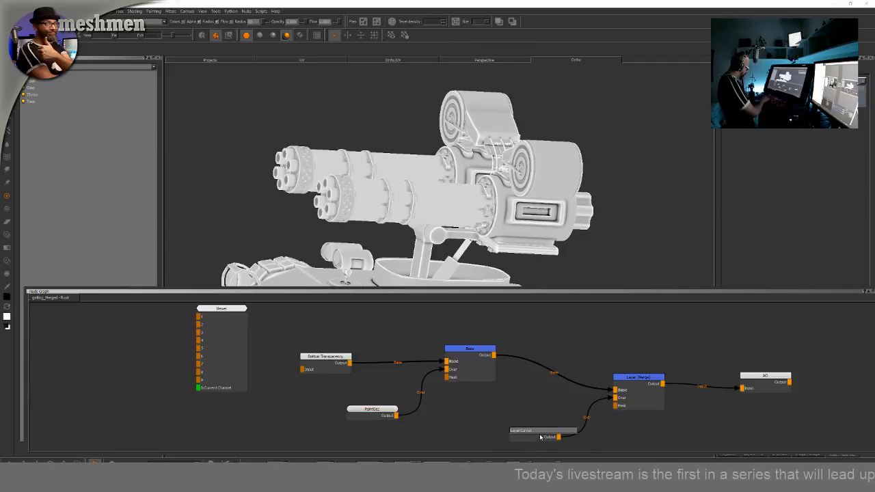
text(ure)
key(Return)
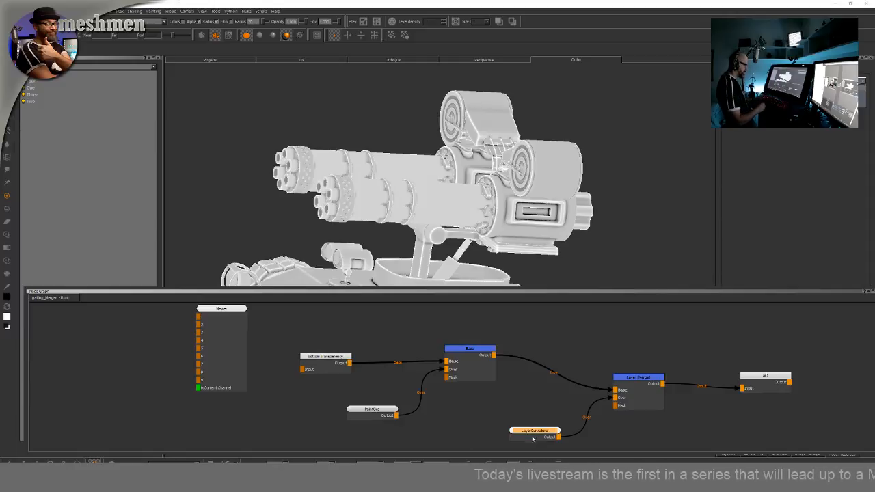
Rearrange the LayerCurvature, AO and PaintOcc nodes and enlarge the Node Graph palette
drag(533, 439, 528, 439)
drag(766, 376, 770, 370)
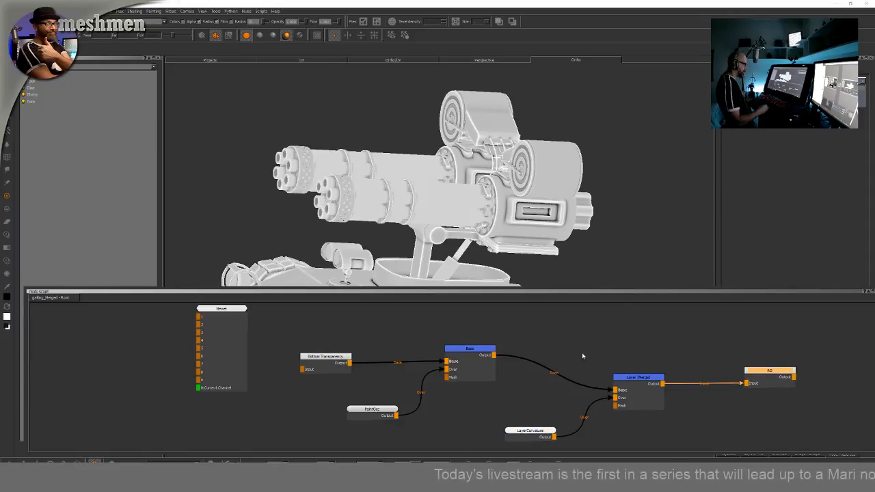
scroll(547, 347, down, 1)
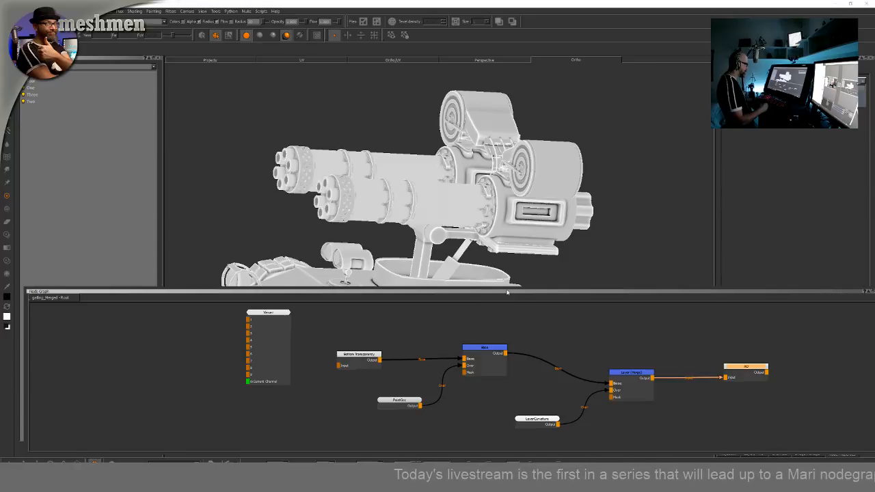
drag(497, 301, 514, 267)
scroll(554, 301, down, 1)
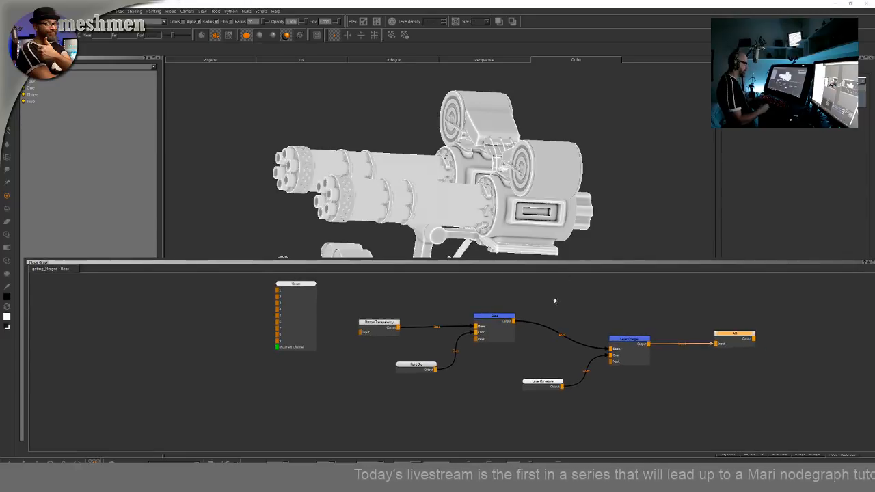
middle_drag(614, 320, 422, 349)
click(529, 340)
click(543, 369)
drag(544, 369, 540, 376)
drag(224, 397, 219, 408)
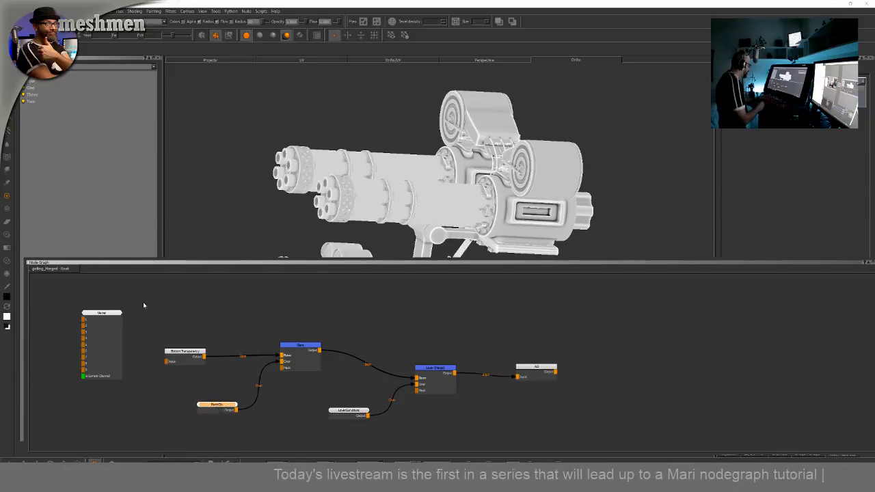
Select all the bake nodes except the Viewer and wrap them in a Backdrop labeled Bakes
drag(143, 306, 617, 432)
text(back)
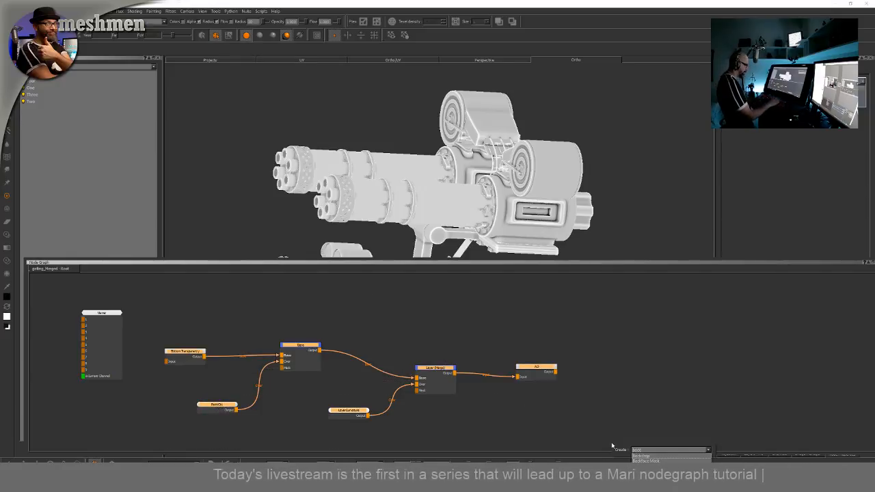
key(Down)
key(Return)
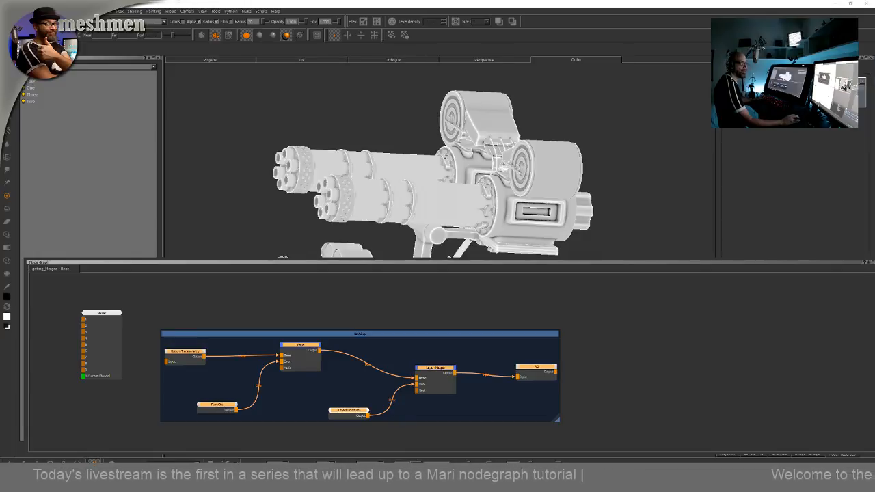
scroll(355, 338, down, 3)
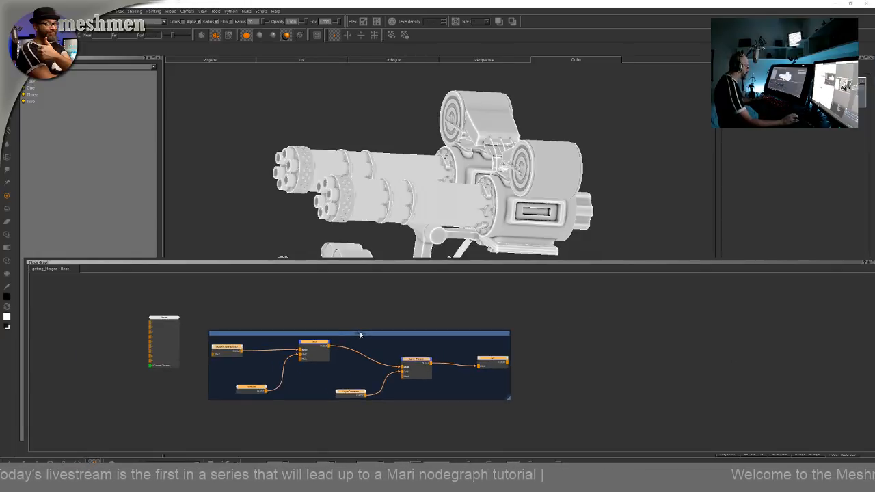
click(359, 333)
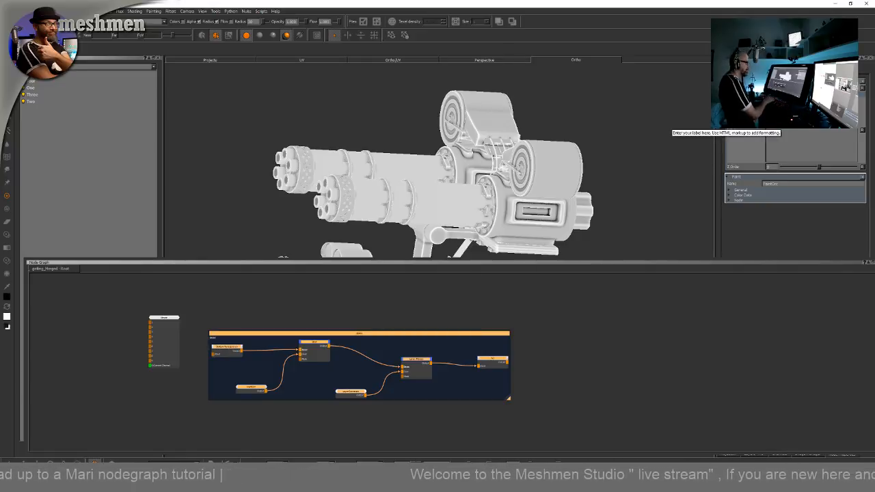
scroll(519, 338, down, 3)
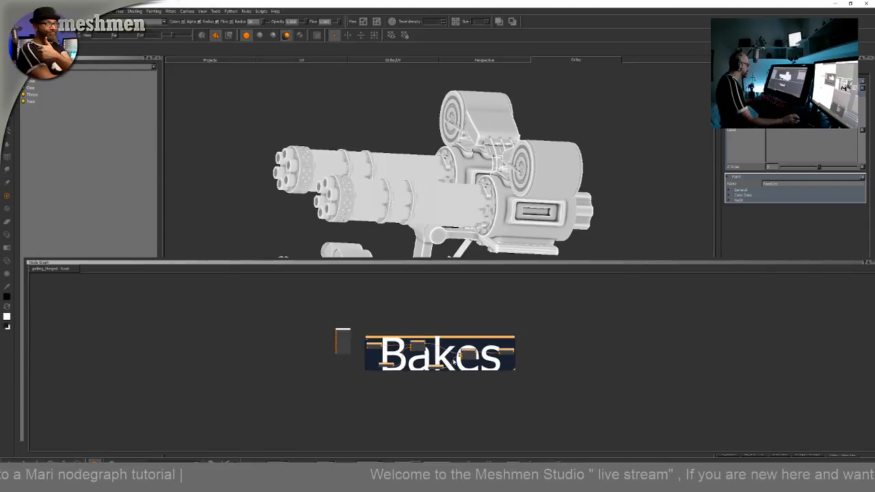
scroll(454, 362, up, 4)
scroll(437, 367, down, 4)
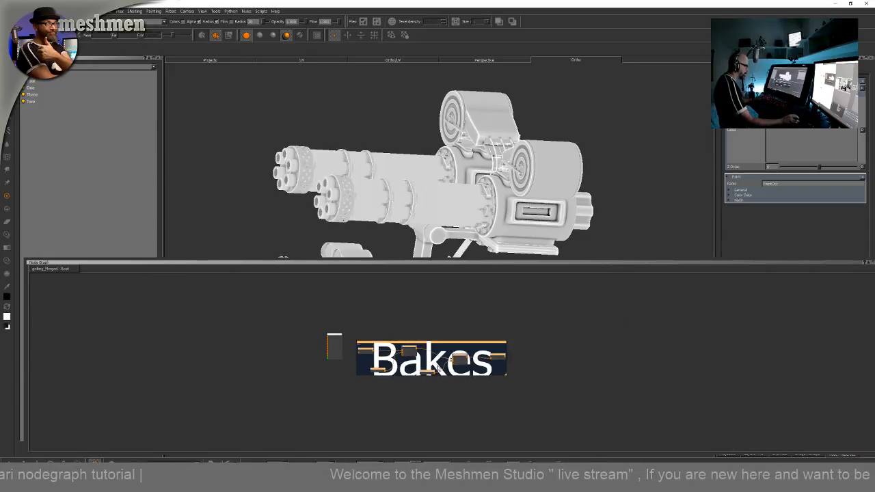
Move the Bakes backdrop to the lower left corner of the node graph
drag(408, 342, 159, 409)
click(289, 393)
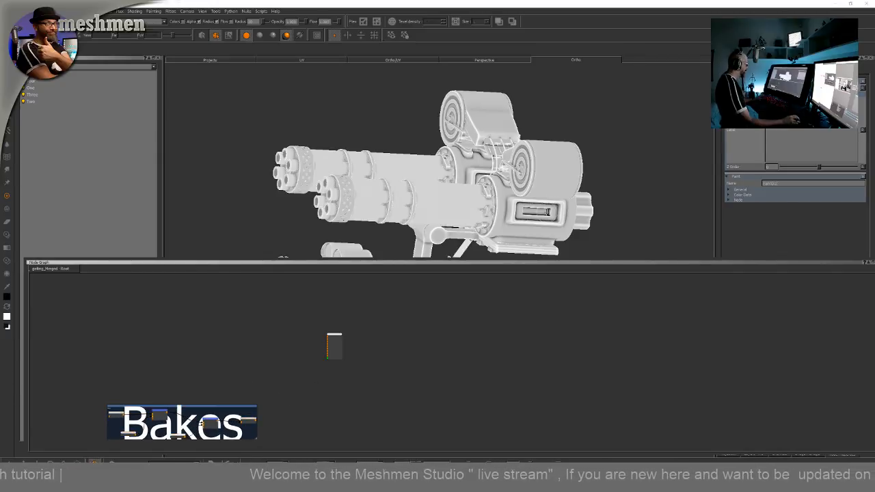
alt+drag(437, 177, 420, 180)
scroll(424, 180, down, 5)
alt+middle_drag(424, 205, 427, 127)
alt+drag(427, 150, 492, 154)
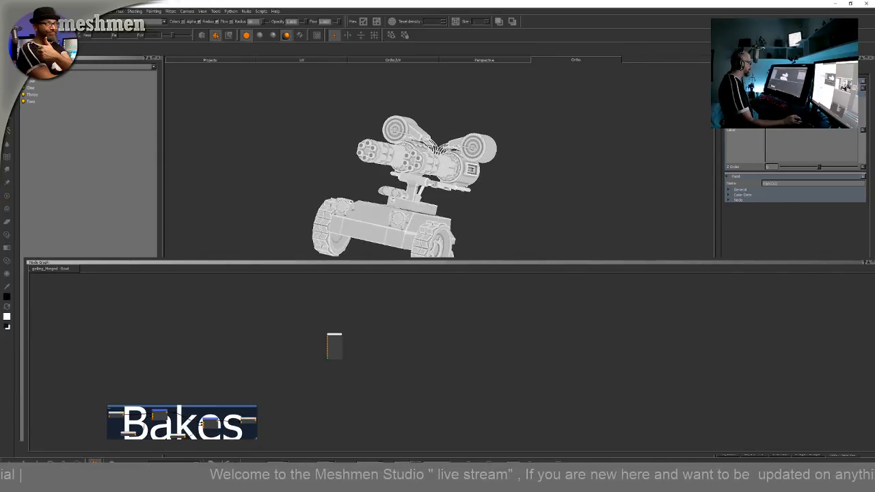
alt+drag(529, 188, 446, 214)
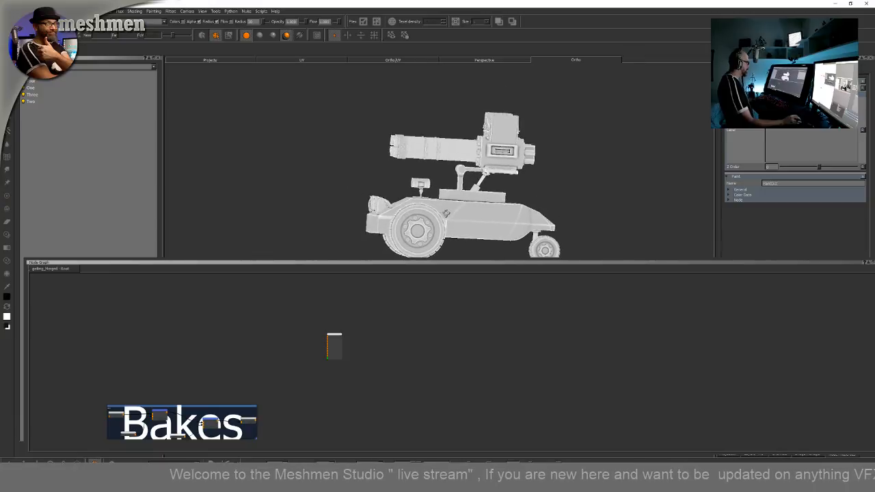
Move the Viewer node to the far right of the graph and reposition the Bakes backdrop
drag(334, 336, 737, 331)
drag(258, 408, 269, 372)
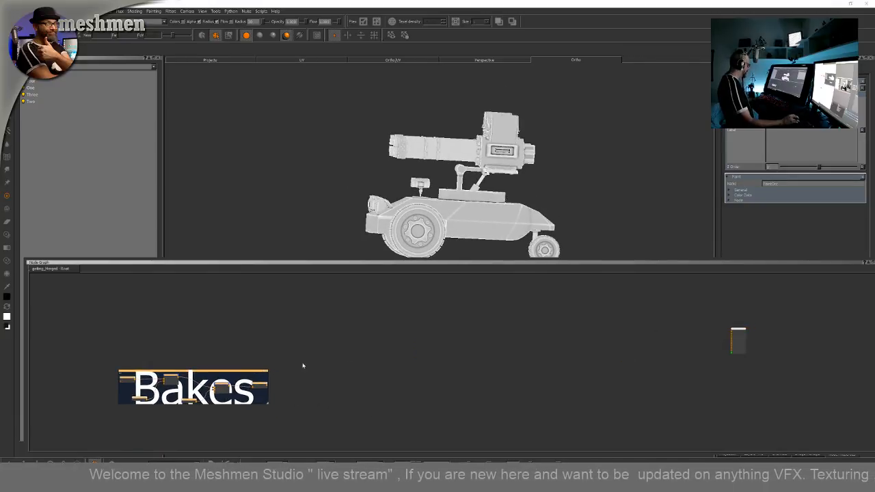
alt+drag(478, 247, 581, 229)
click(376, 398)
middle_drag(376, 404, 371, 395)
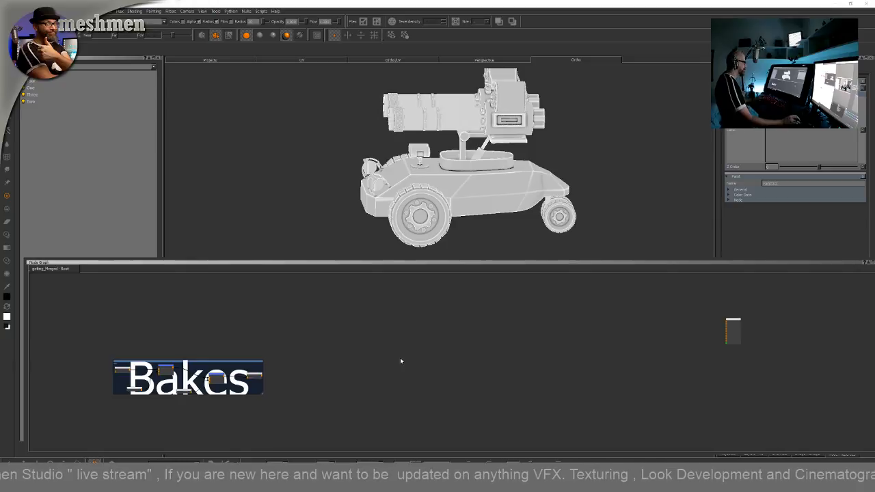
middle_drag(362, 381, 374, 380)
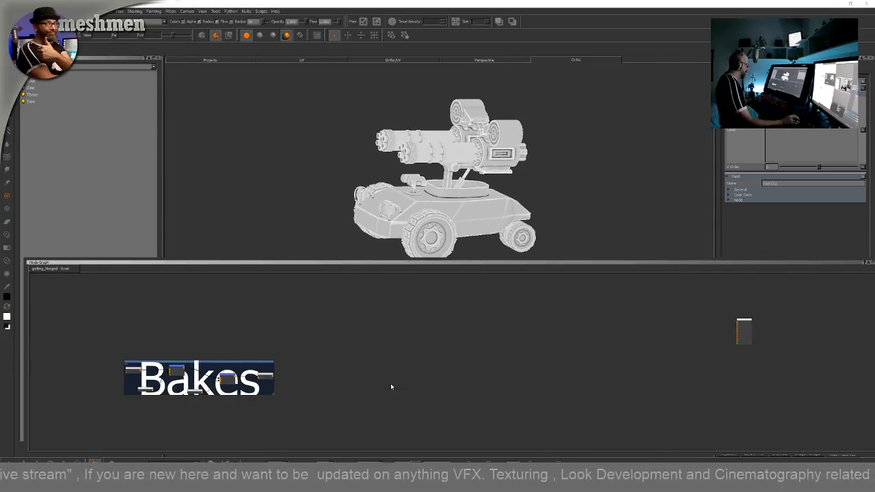
scroll(369, 390, up, 3)
scroll(371, 386, down, 2)
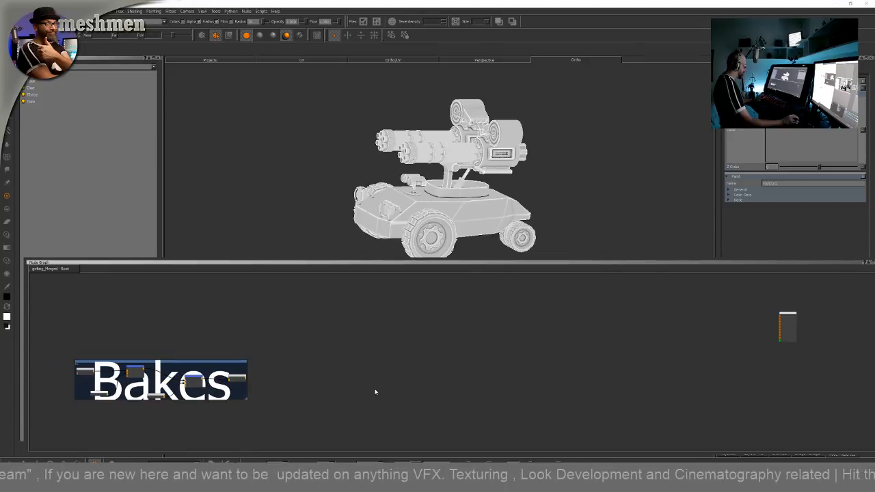
middle_drag(373, 391, 392, 381)
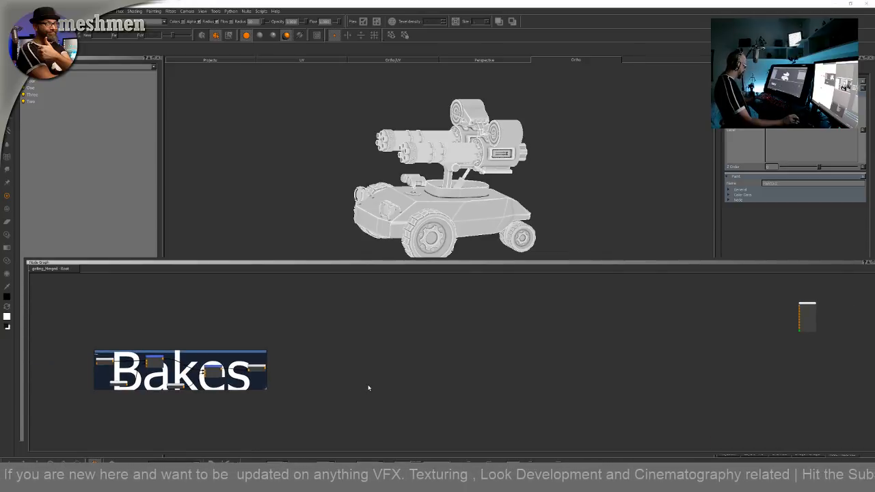
scroll(368, 388, up, 3)
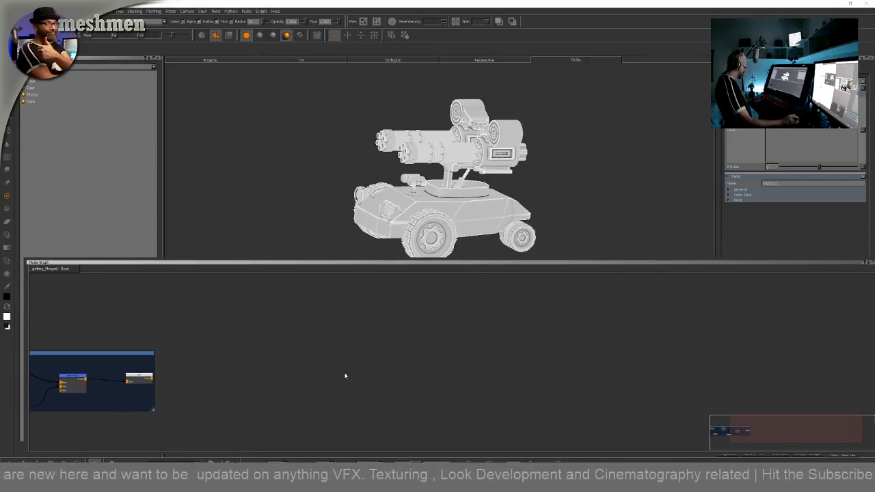
Create a Color node in the empty area of the graph, opening and cancelling its color picker
key(Tab)
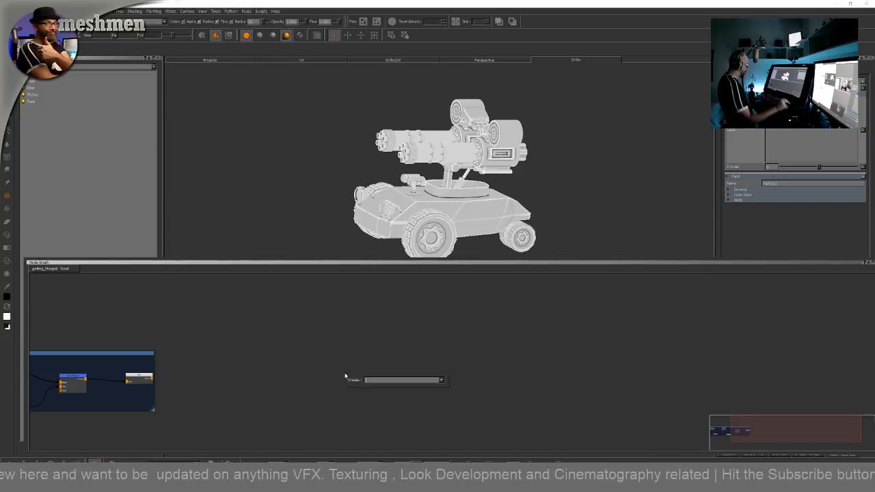
text(col)
key(Down)
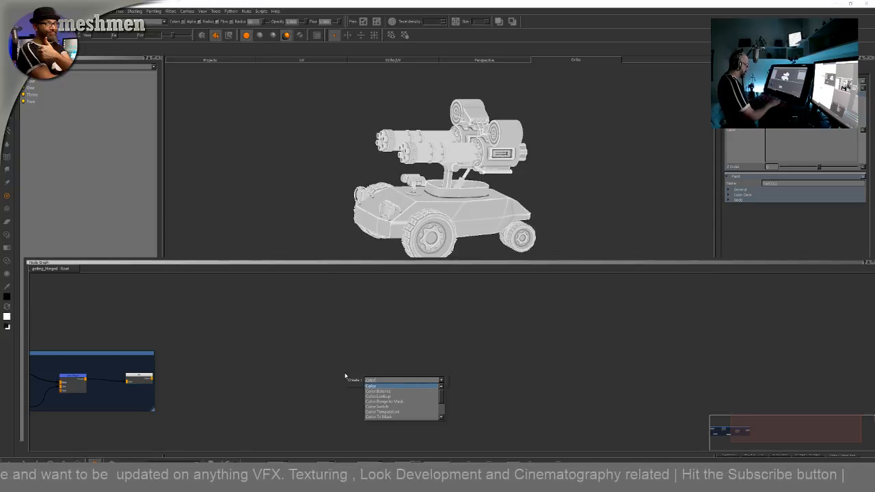
key(Return)
drag(356, 377, 330, 374)
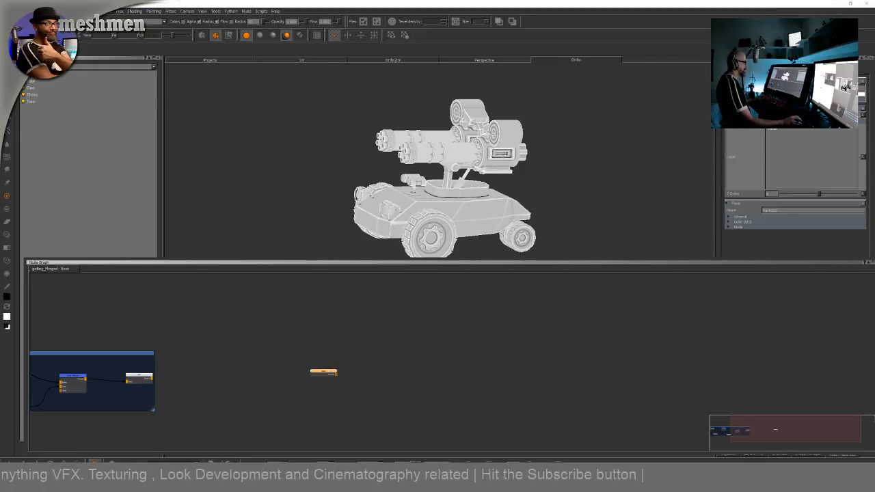
click(810, 94)
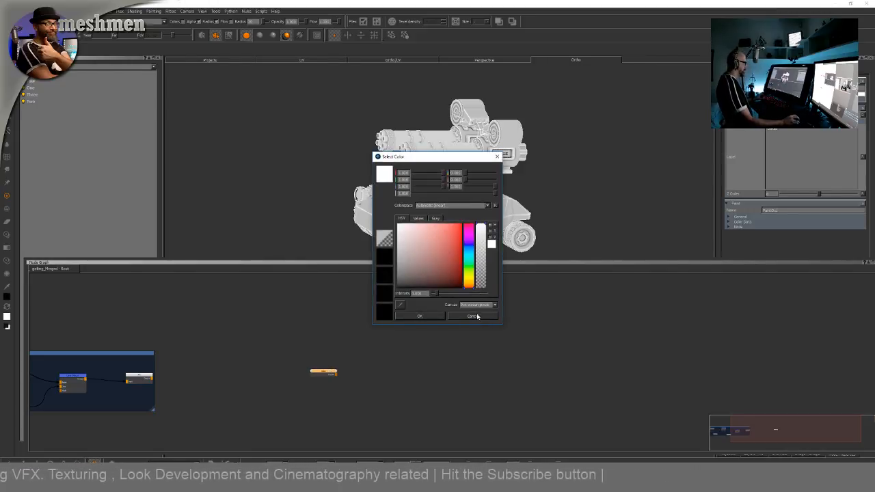
click(473, 315)
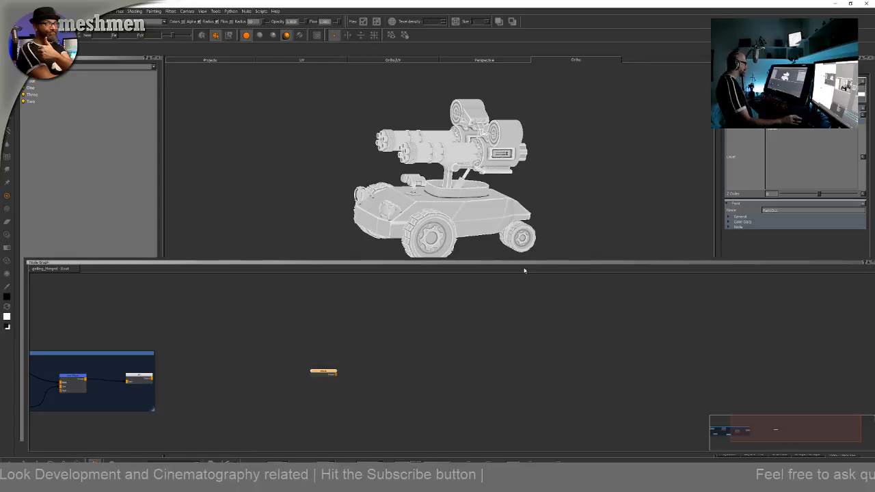
Create a second Color node and place it above the first one
click(363, 357)
middle_drag(352, 345, 365, 357)
key(Tab)
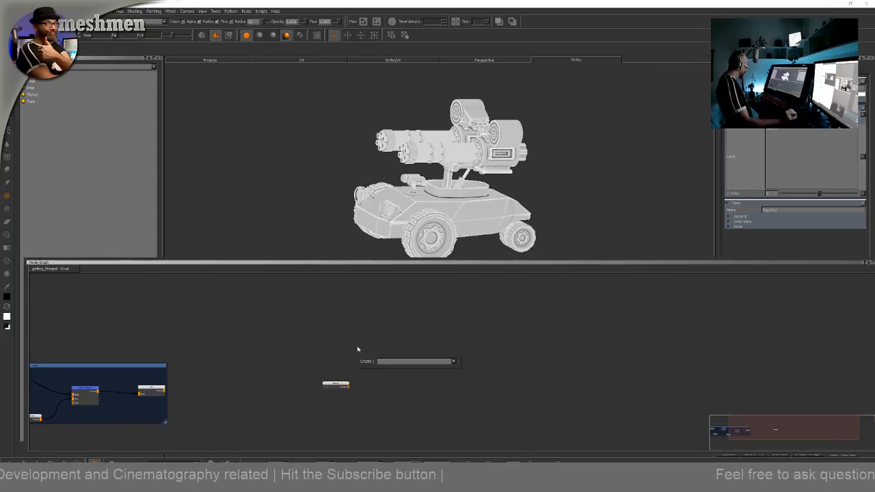
text(col)
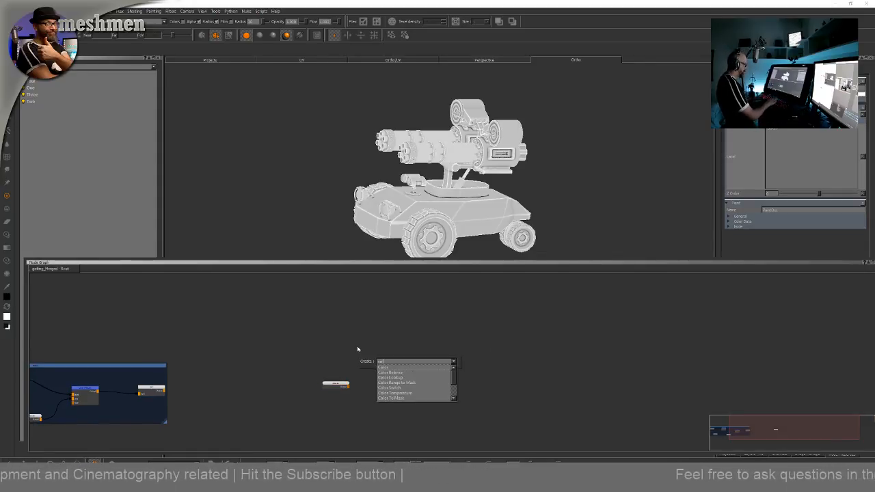
key(Return)
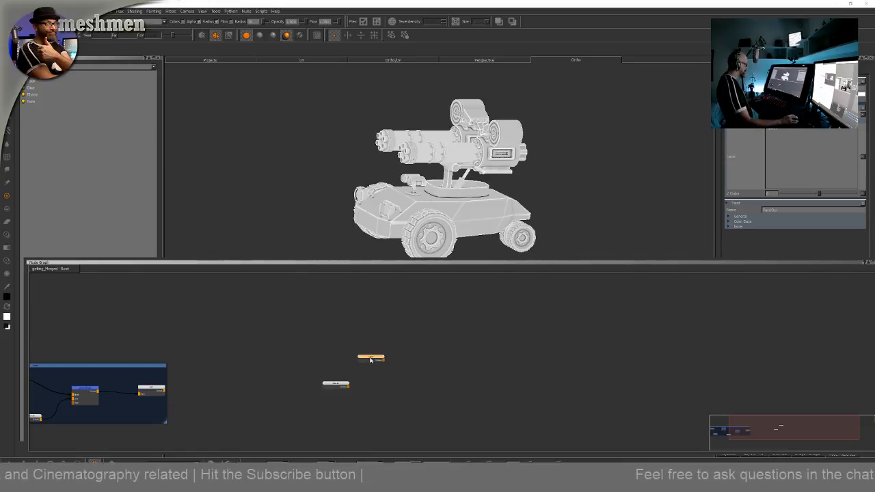
drag(369, 359, 335, 325)
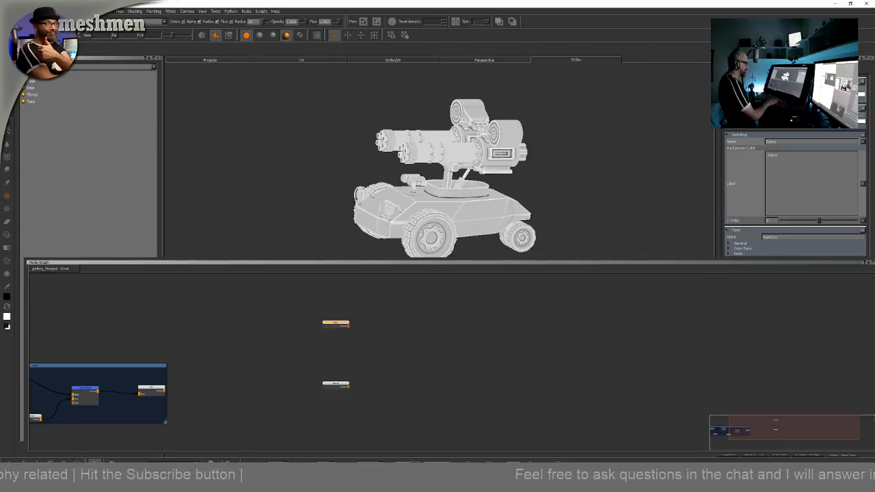
drag(336, 325, 338, 330)
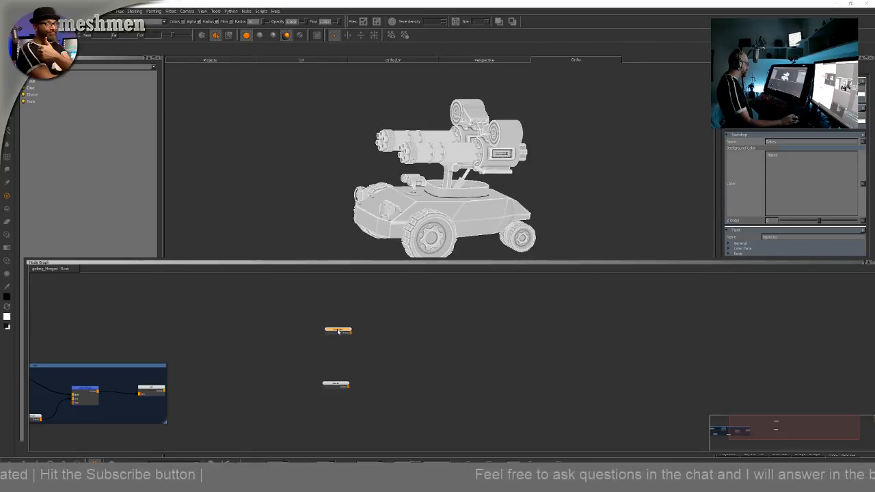
Create another Color node, position it at the top of the group and select it
middle_drag(359, 310, 361, 350)
key(Tab)
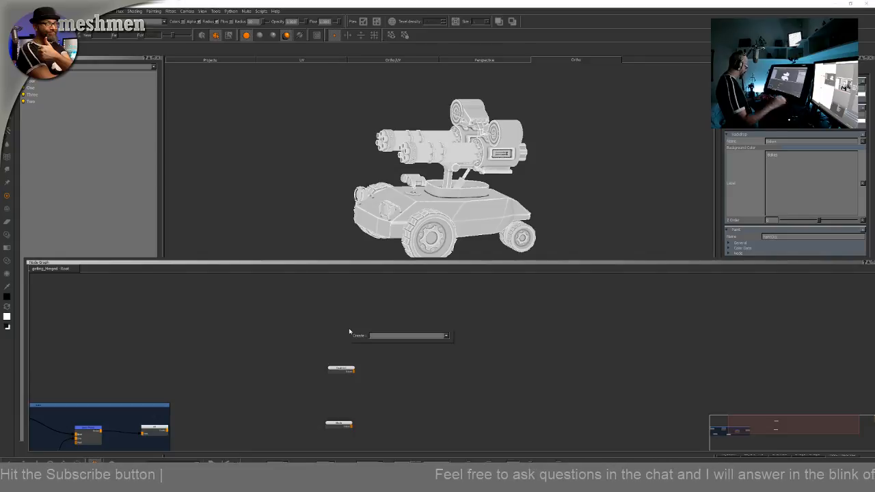
text(base)
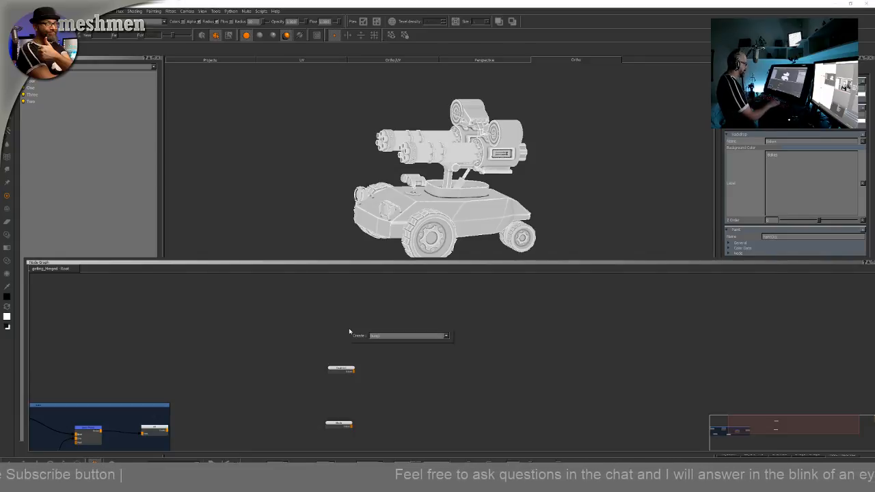
text(c)
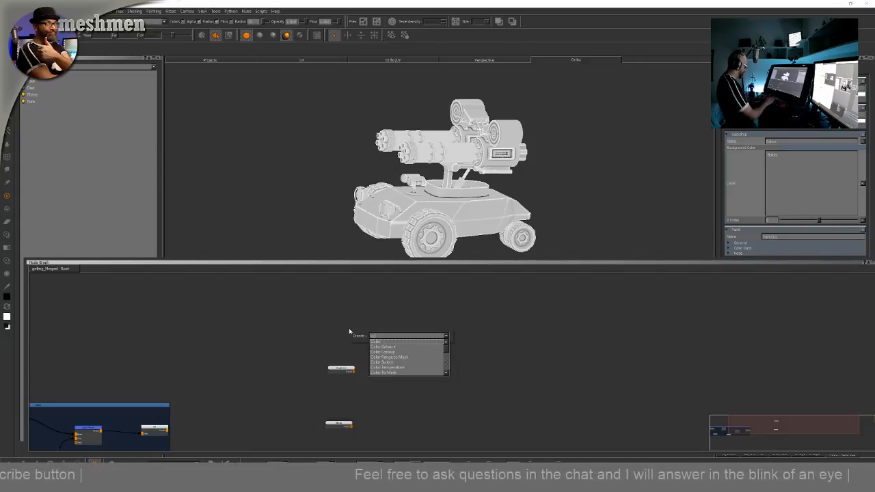
key(Return)
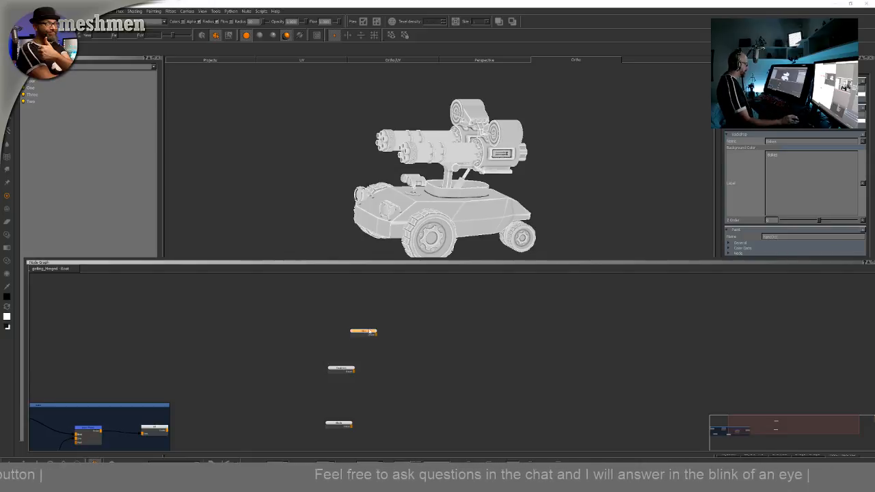
drag(369, 331, 345, 314)
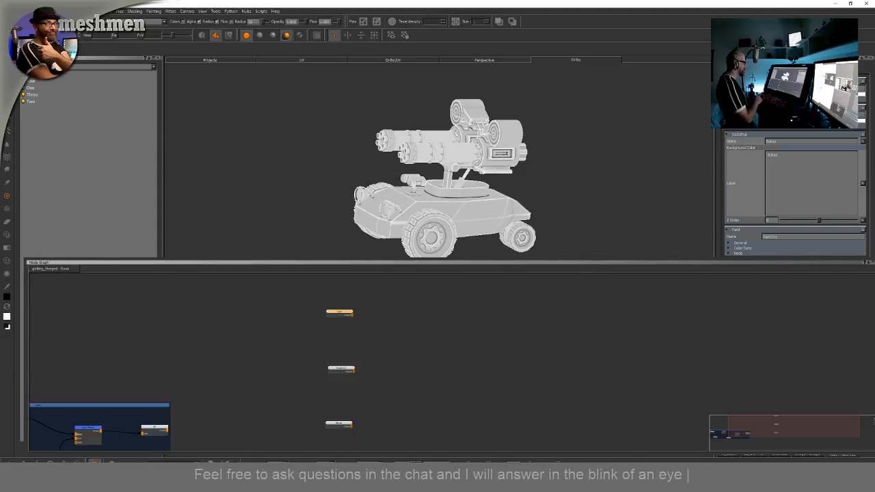
scroll(367, 327, up, 2)
click(352, 329)
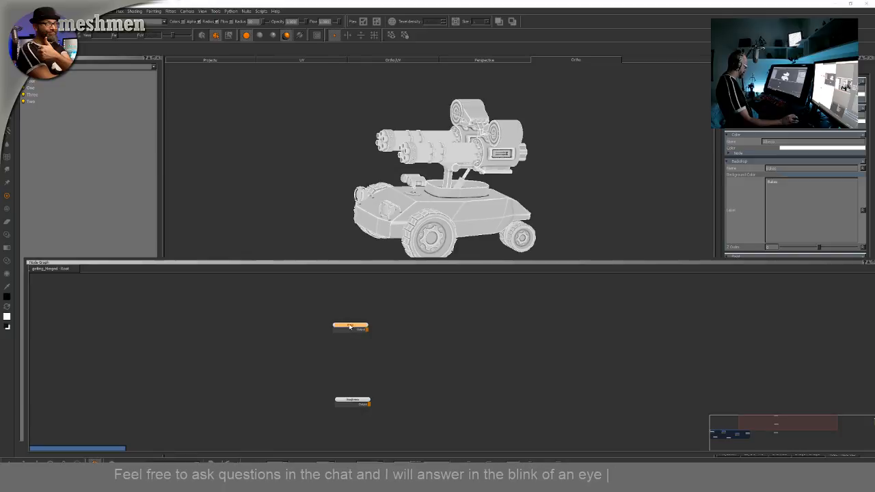
Rename the top Color node and rearrange the three Color nodes into a vertical column
double_click(352, 327)
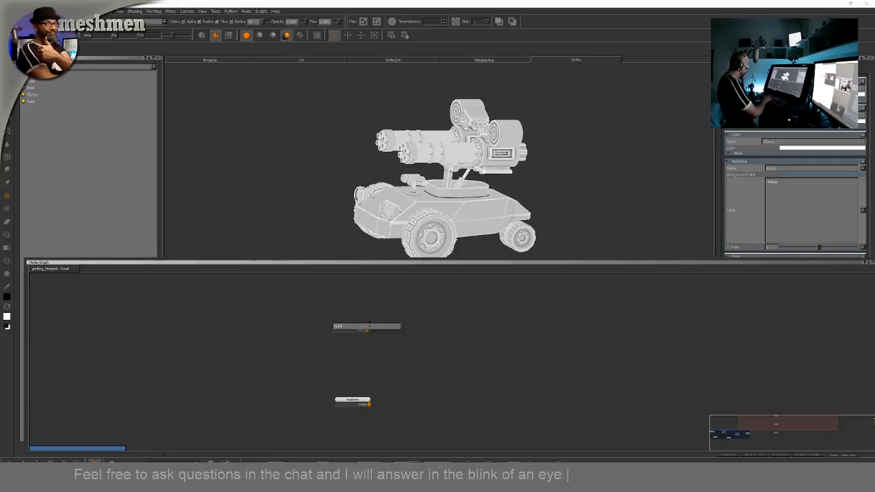
key(Return)
scroll(387, 325, down, 2)
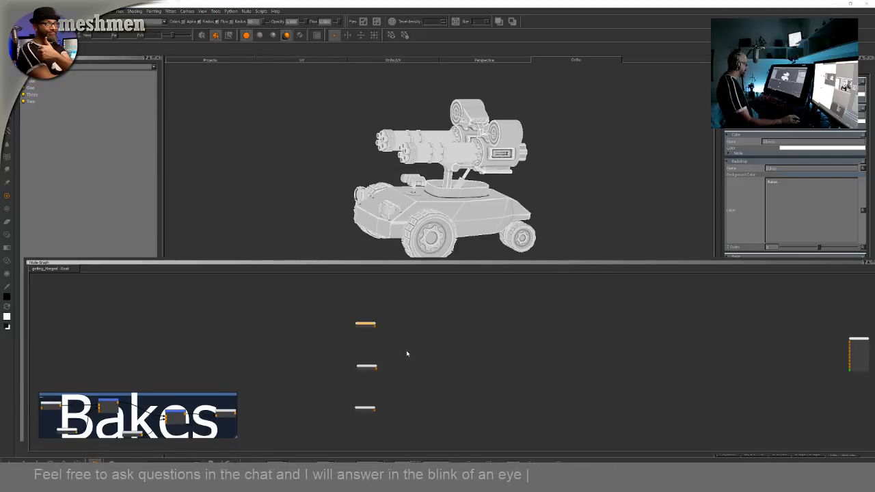
middle_drag(405, 352, 460, 314)
scroll(347, 372, up, 1)
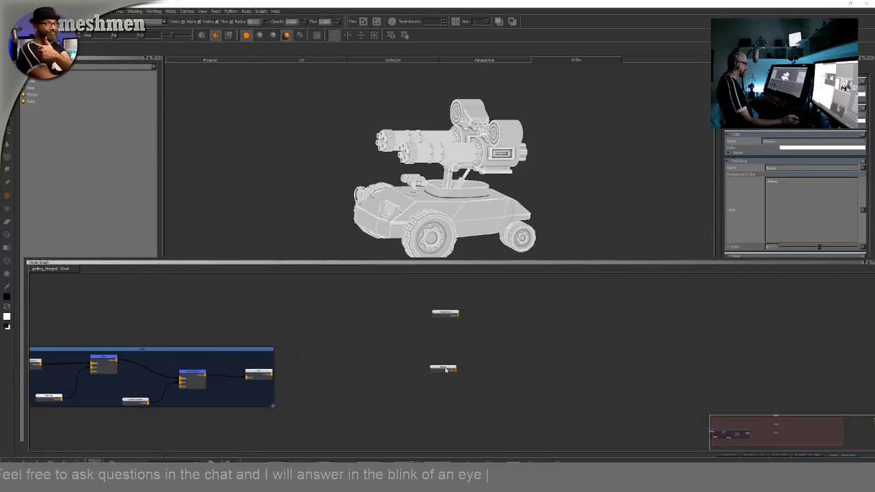
drag(446, 370, 451, 380)
scroll(451, 371, down, 2)
middle_drag(488, 357, 447, 392)
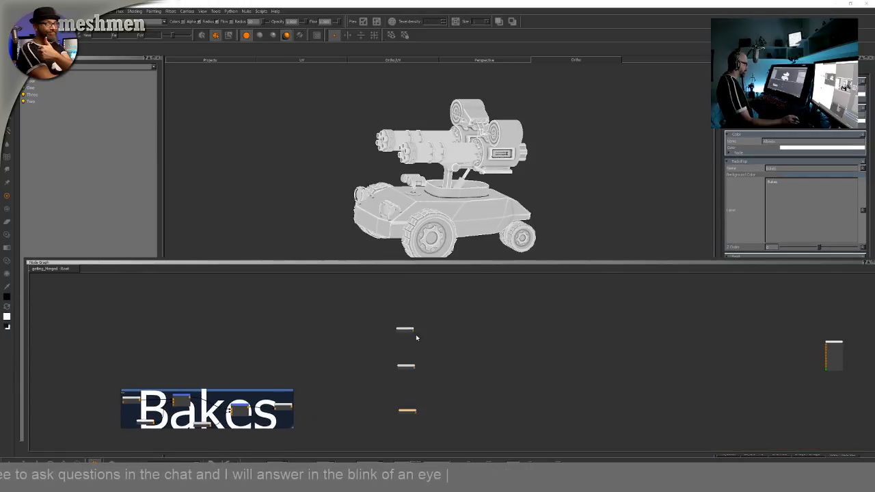
drag(408, 331, 409, 319)
click(471, 330)
middle_drag(536, 336, 515, 350)
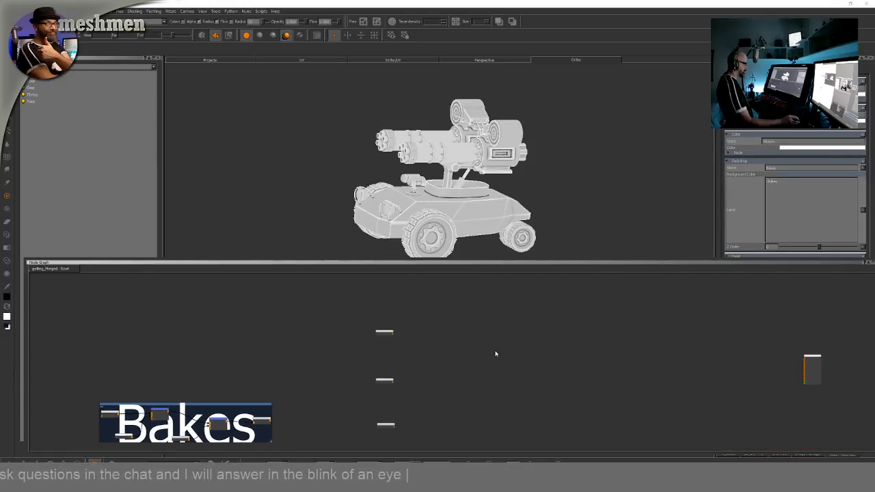
mouse_move(464, 358)
middle_down()
mouse_move(476, 342)
mouse_move(464, 339)
mouse_move(452, 352)
middle_up()
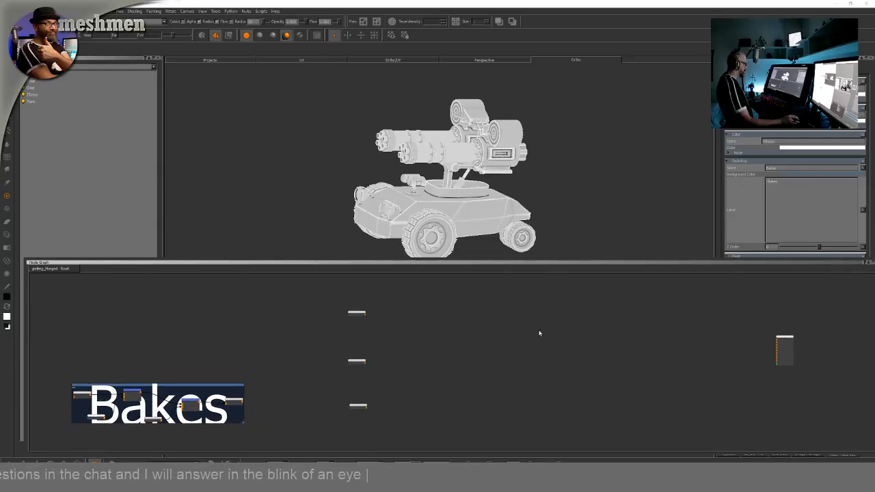
Open the Shaders palette and create a Redshift Architectural shader
right_click(543, 29)
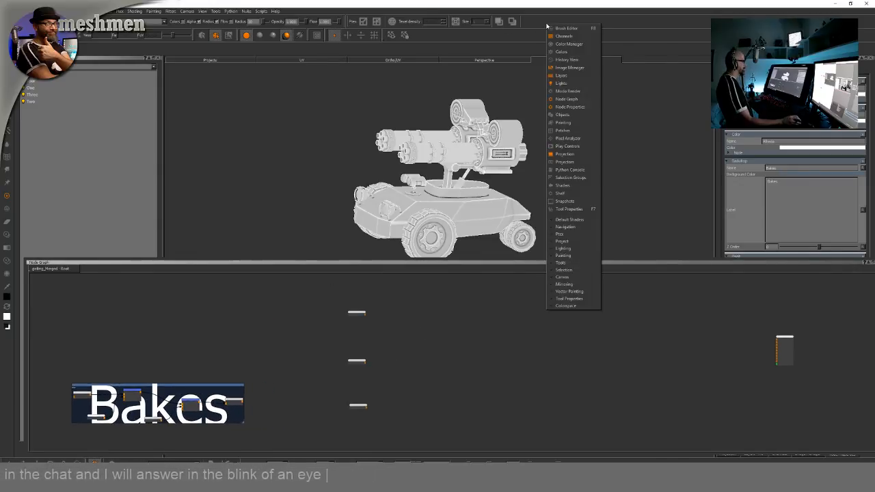
click(550, 30)
right_click(557, 22)
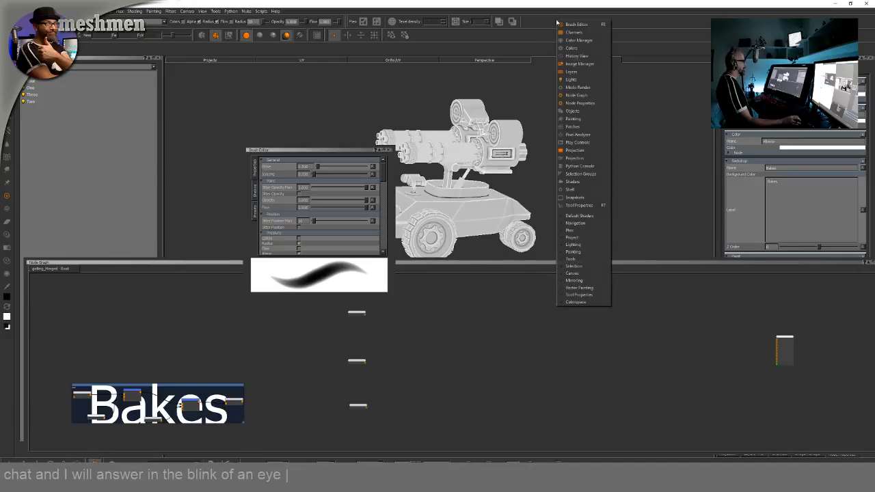
click(571, 182)
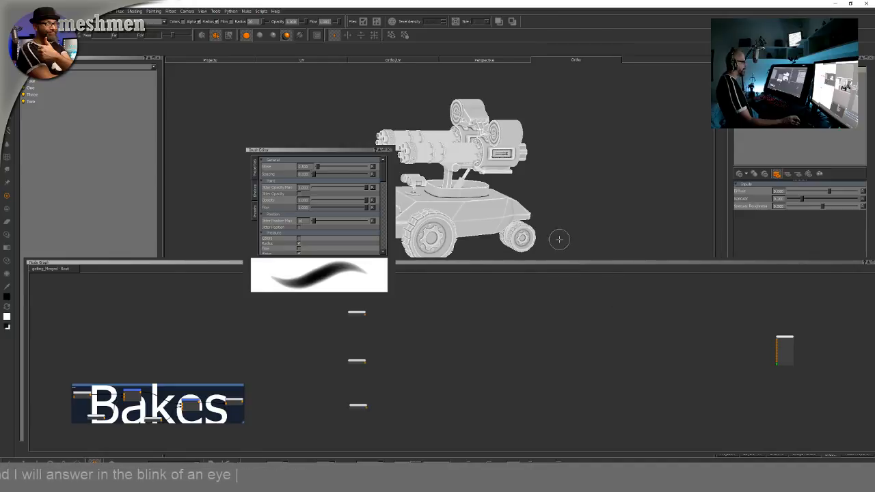
click(739, 176)
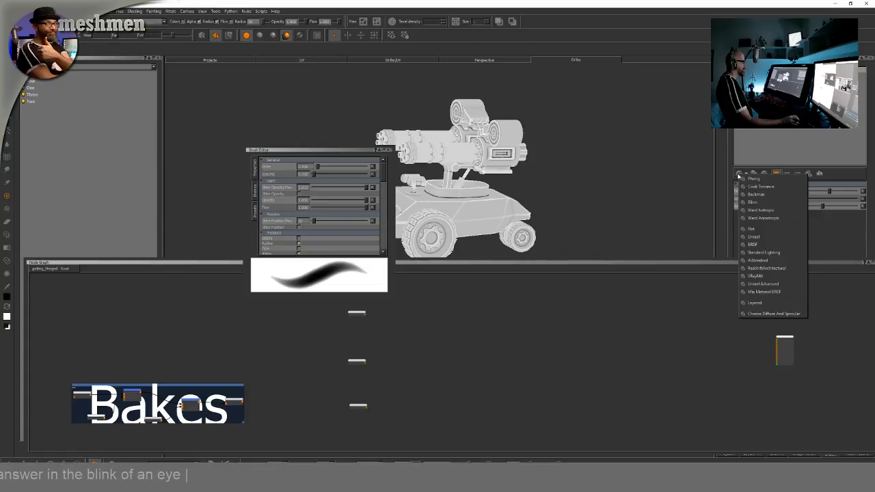
click(759, 262)
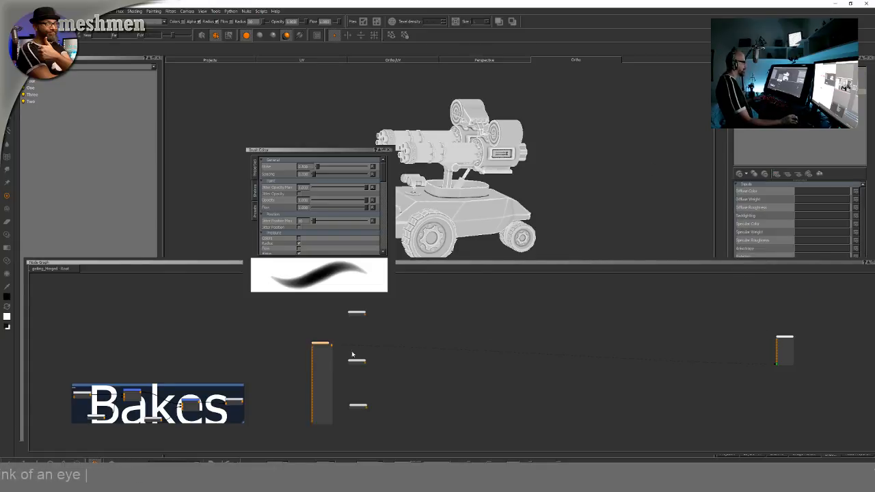
Move the new shader node to the right side of the graph
drag(318, 346, 666, 351)
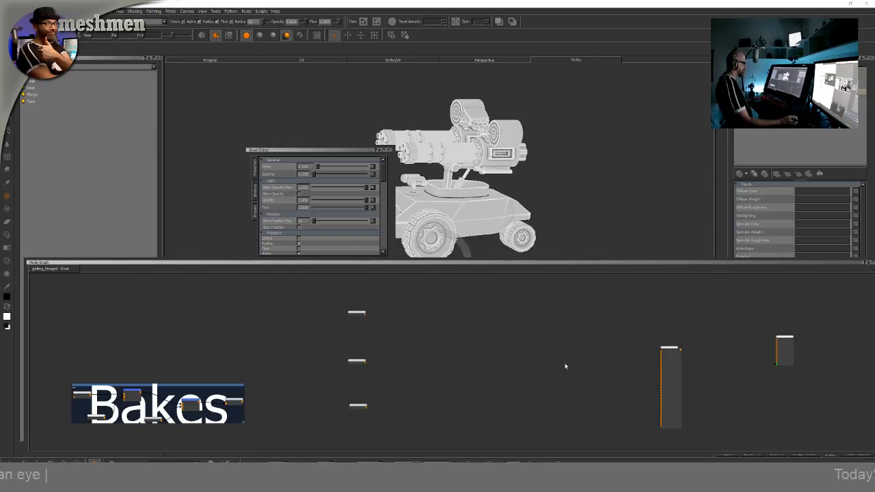
scroll(521, 340, up, 4)
middle_drag(470, 361, 486, 368)
scroll(509, 361, down, 2)
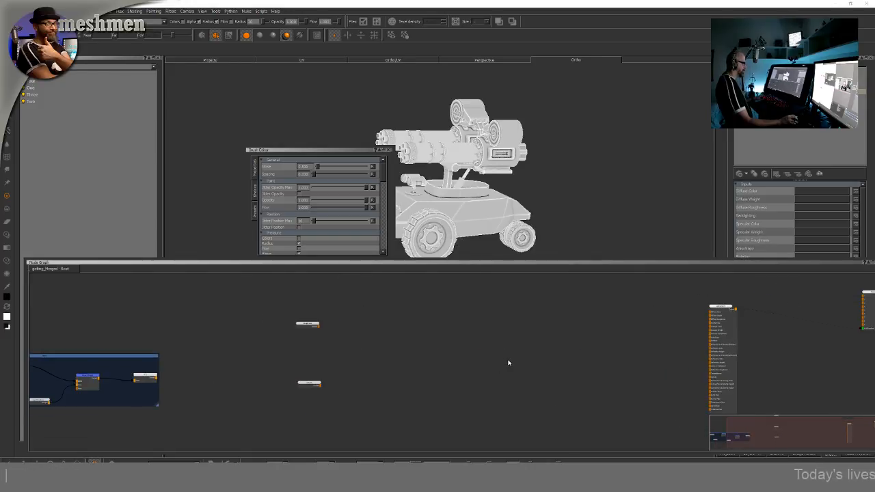
scroll(504, 367, up, 1)
Create a new channel node with default settings and place it to the right of the Color nodes
key(Tab)
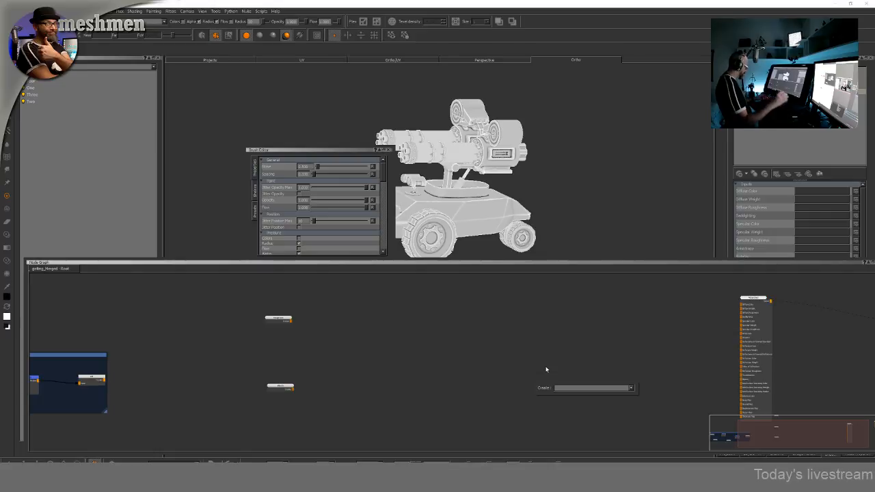
key(Return)
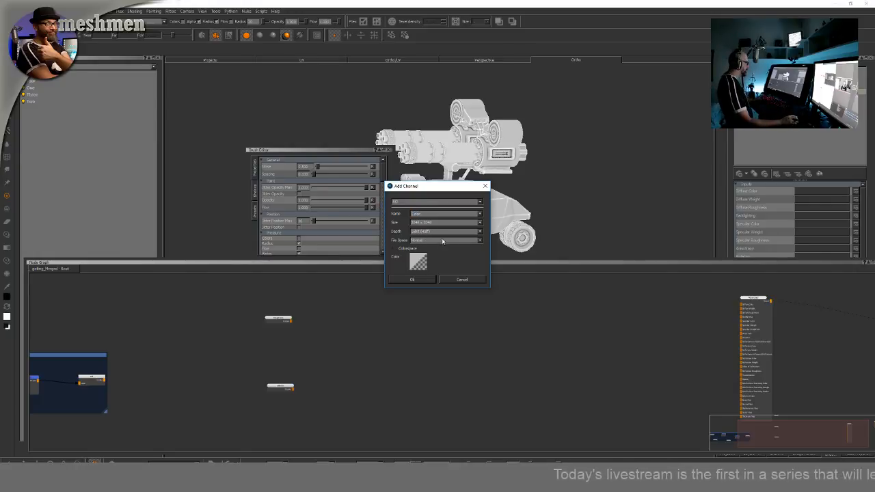
click(414, 280)
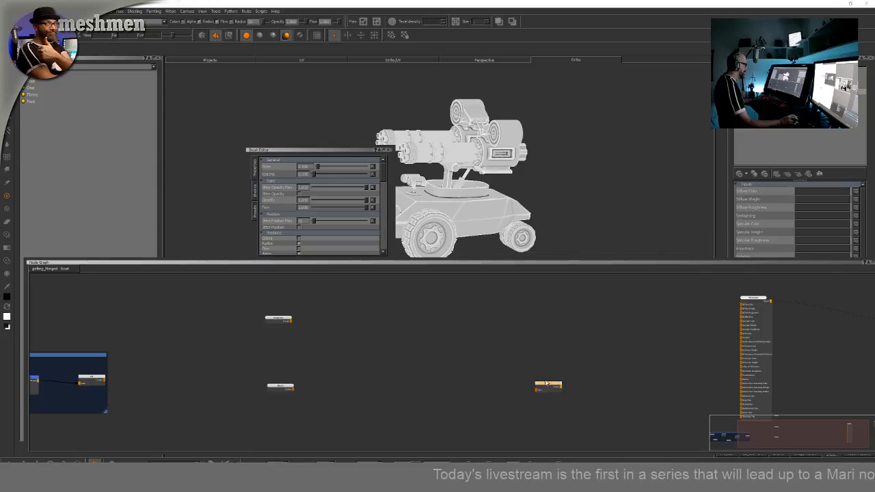
drag(564, 388, 628, 384)
click(445, 416)
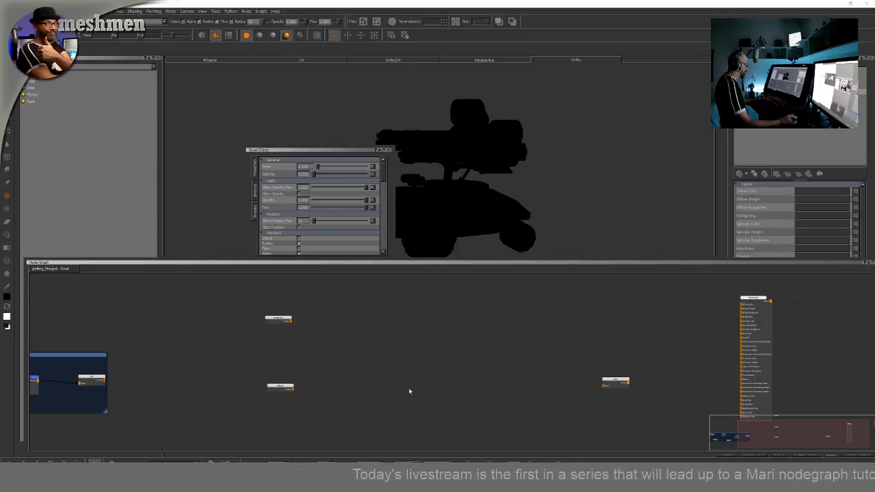
Add a Merge node and connect the lower Color node through it into the channel node
key(m)
drag(426, 390, 451, 386)
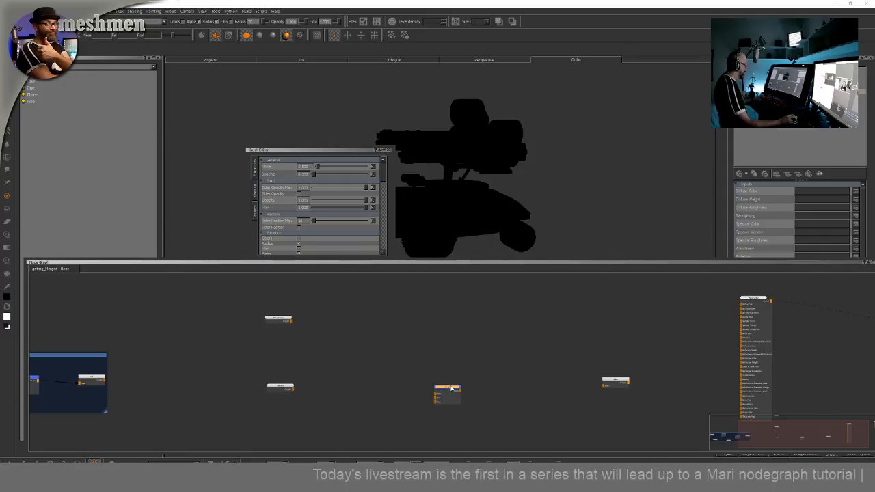
scroll(450, 386, up, 3)
scroll(428, 398, down, 2)
drag(260, 394, 618, 389)
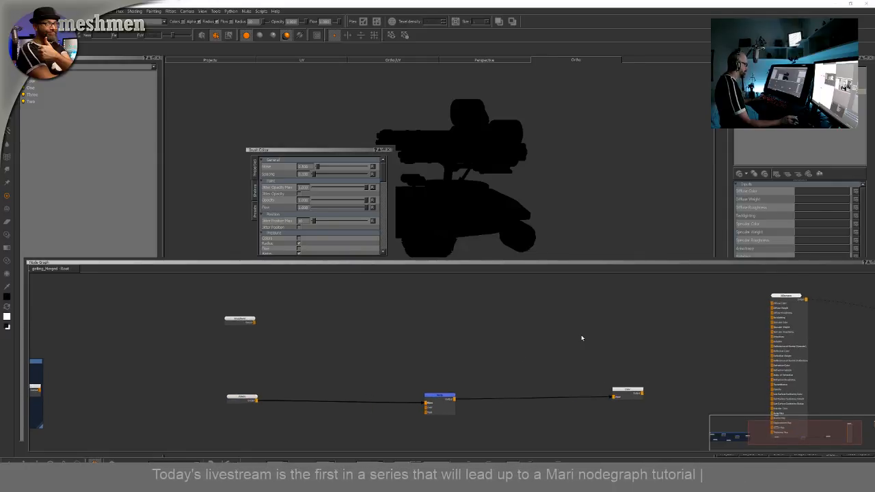
key(Tab)
text(color)
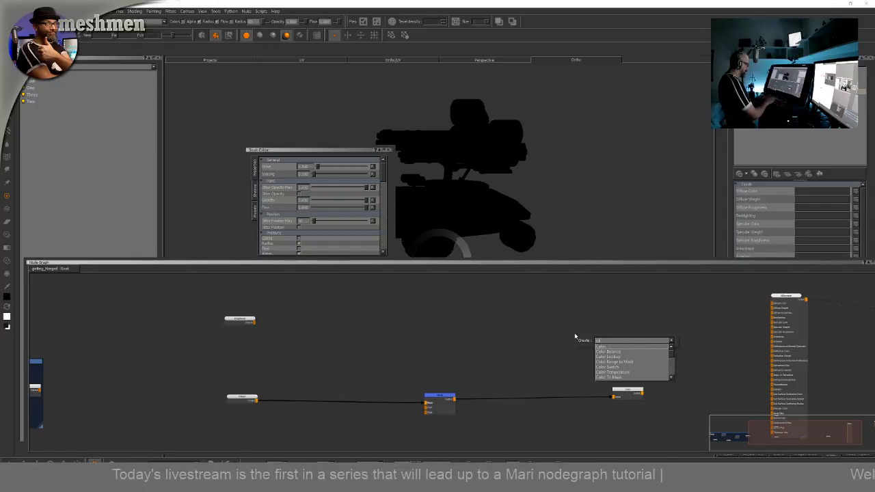
key(Return)
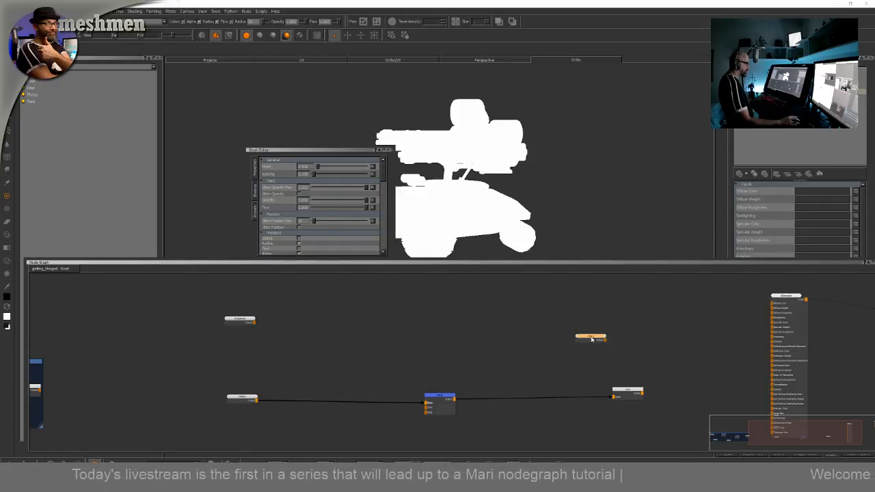
key(Delete)
Create another channel node with the colorspace options expanded and scalar data enabled, and place it upper right
key(Tab)
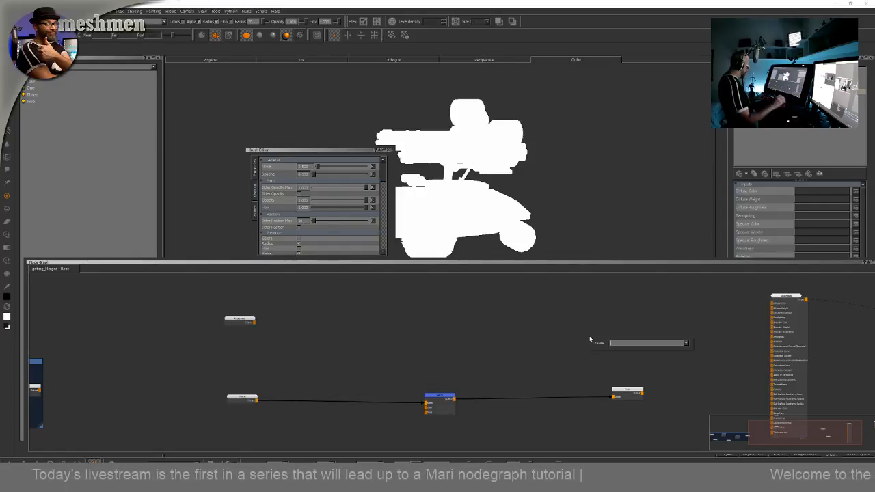
text(channel)
key(Return)
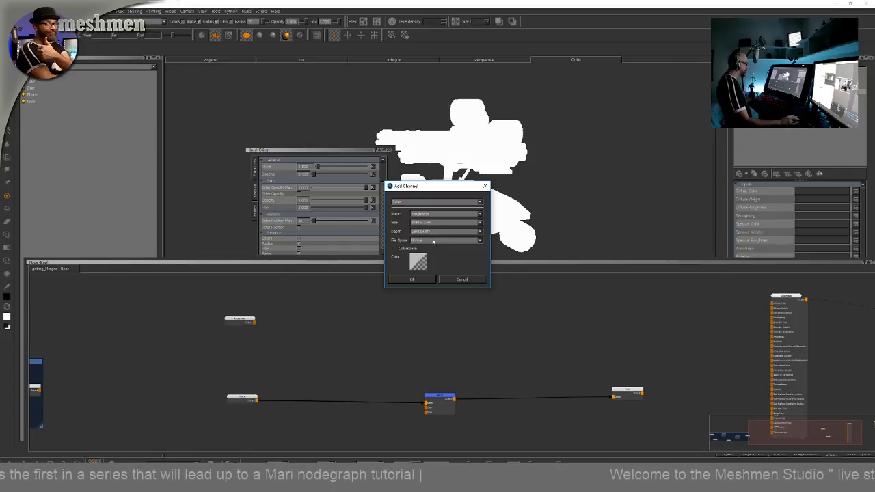
click(394, 248)
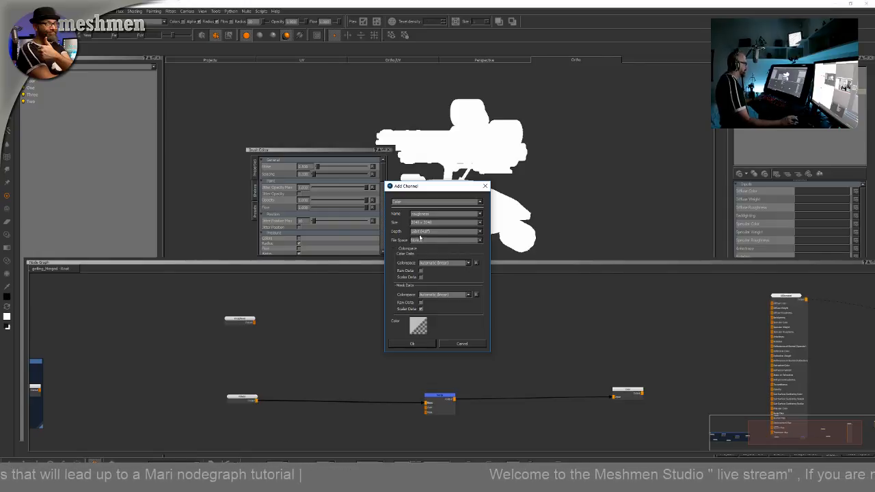
click(420, 276)
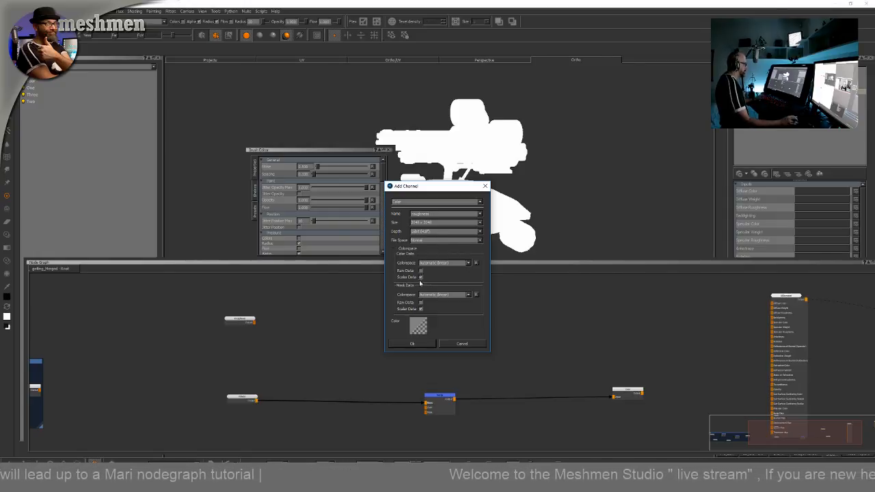
click(412, 344)
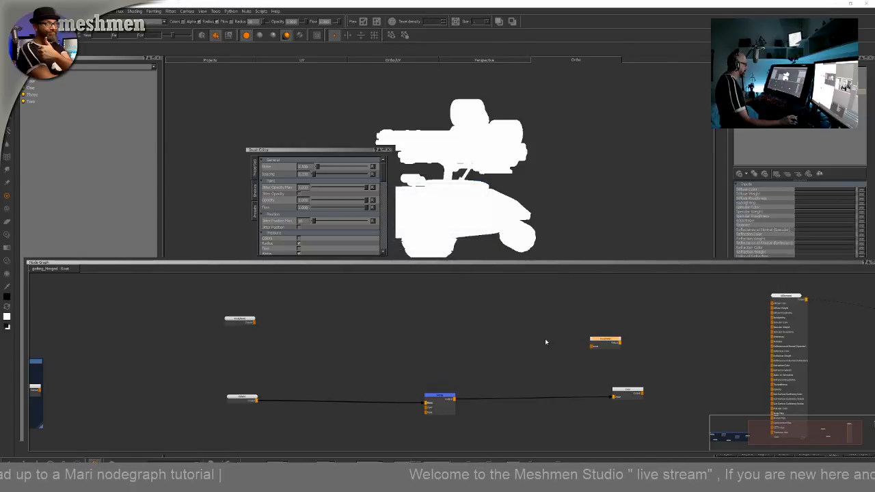
drag(602, 341, 619, 318)
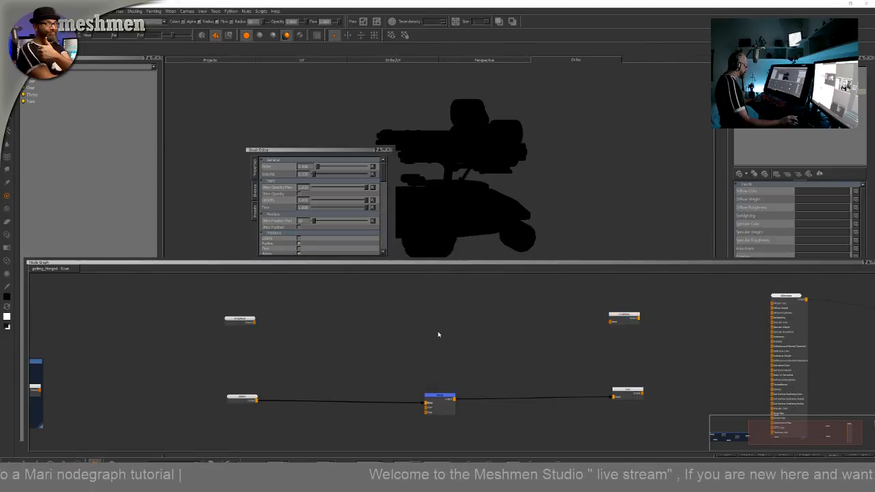
Add a Merge node and connect the upper Color node through it into the new channel
key(m)
drag(448, 335, 437, 309)
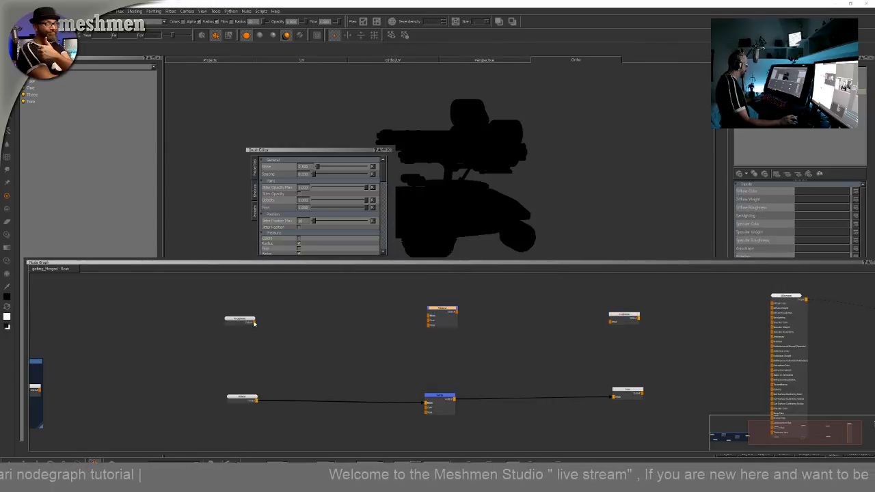
mouse_move(254, 323)
mouse_down()
mouse_move(414, 315)
mouse_move(252, 319)
mouse_up()
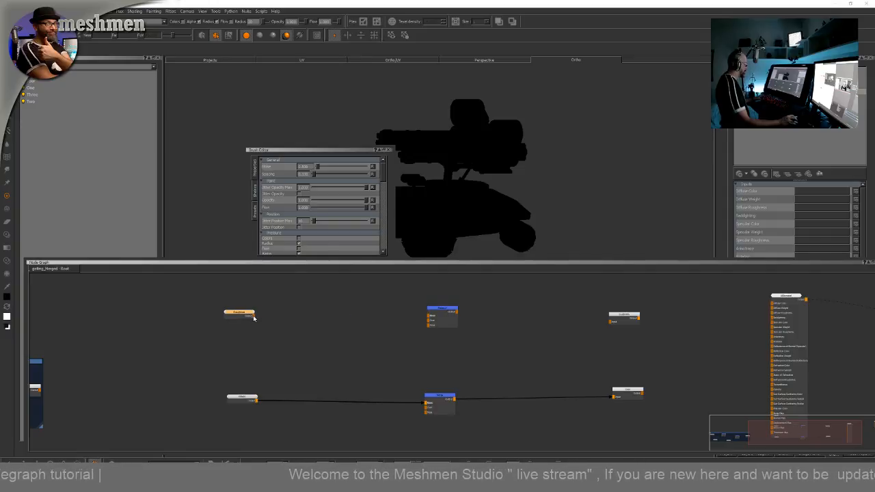
drag(306, 324, 610, 320)
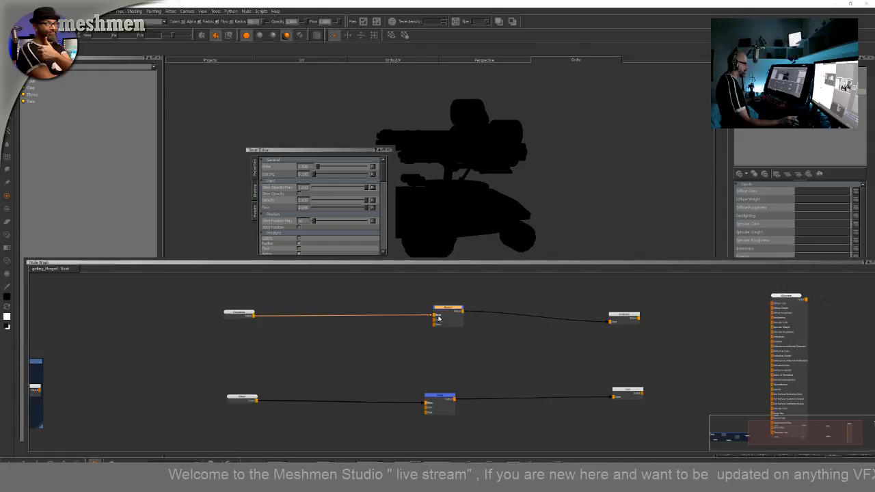
drag(447, 313, 438, 313)
Create a third channel node through the Add Channel dialog and place it at the top right
middle_drag(422, 294, 421, 320)
key(Tab)
text(cha)
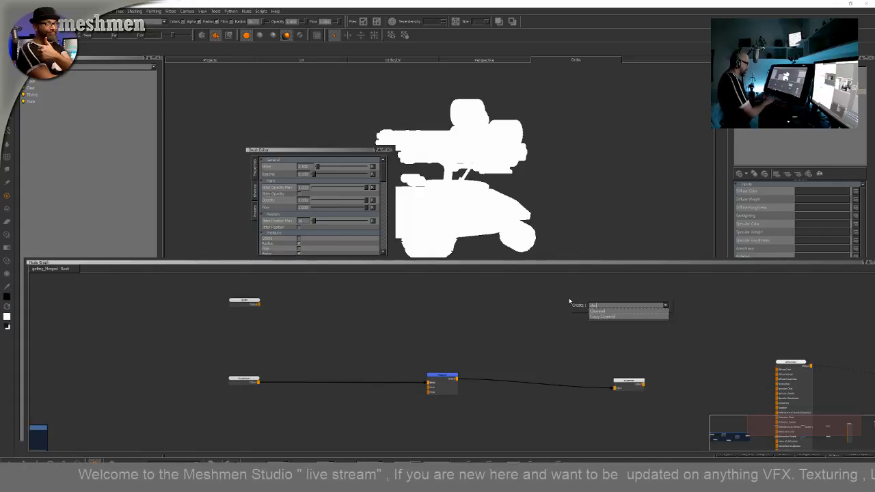
key(Return)
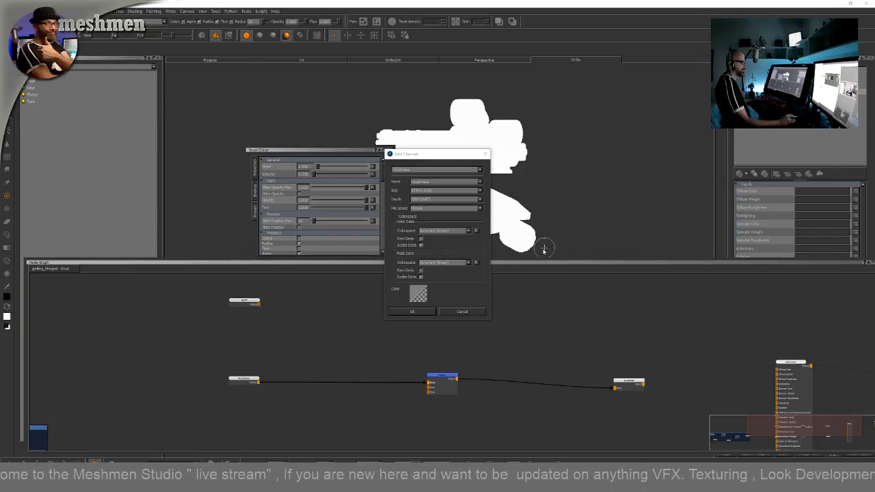
drag(441, 181, 370, 179)
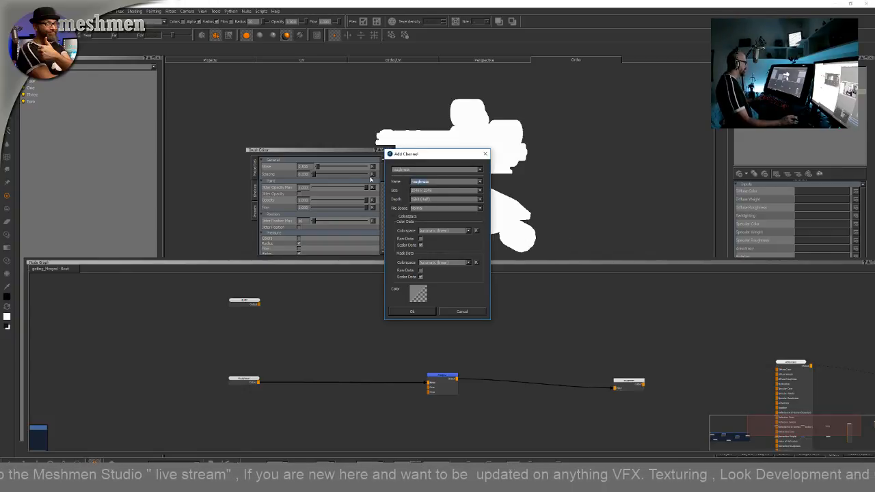
key(Return)
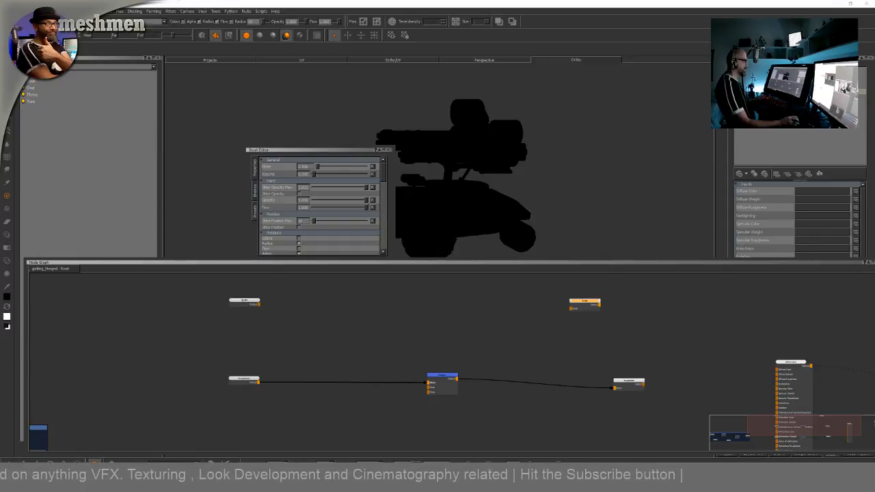
drag(579, 304, 616, 290)
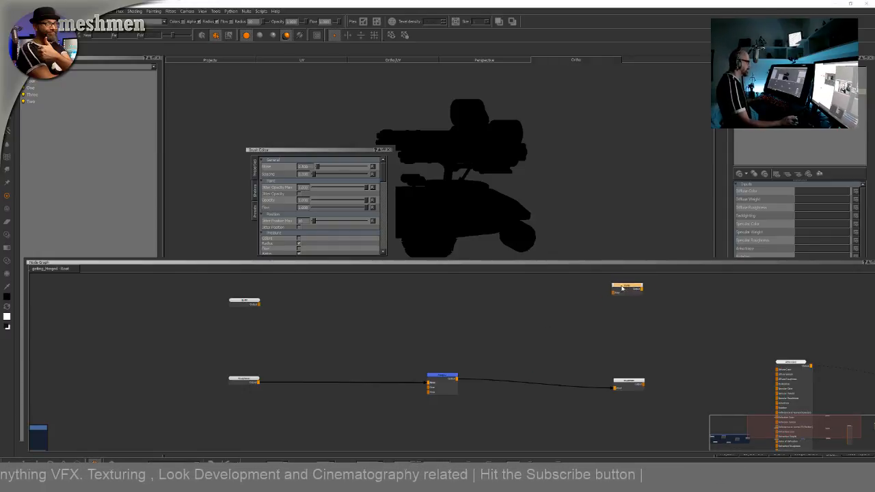
Add a Merge node and connect the upper Color node through it into the third channel node
drag(256, 306, 252, 295)
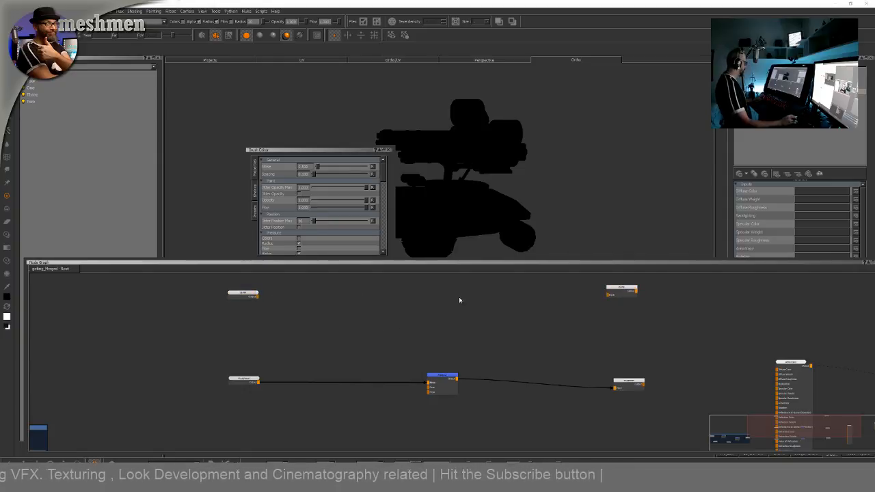
key(m)
drag(467, 313, 425, 293)
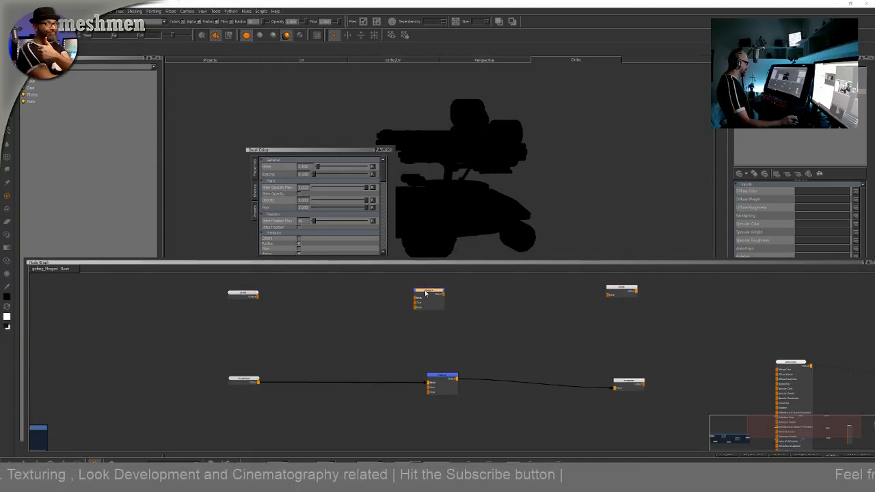
drag(257, 297, 637, 288)
click(490, 301)
click(486, 296)
click(554, 342)
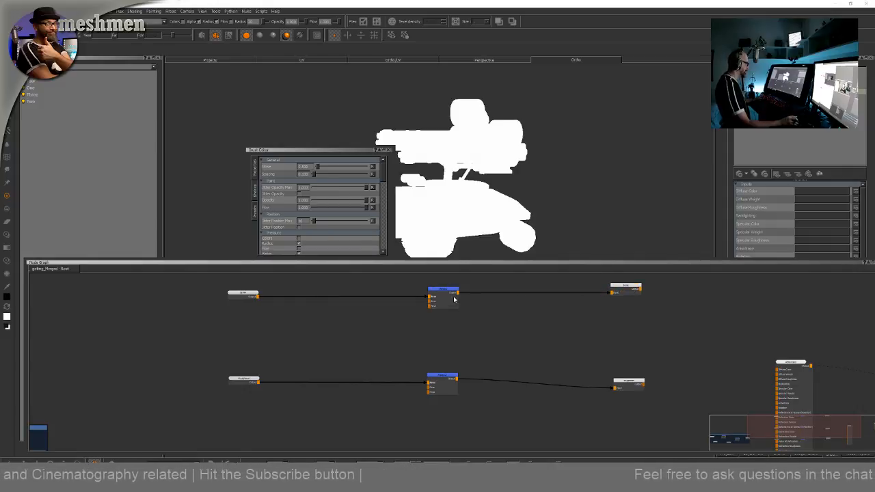
drag(449, 291, 445, 292)
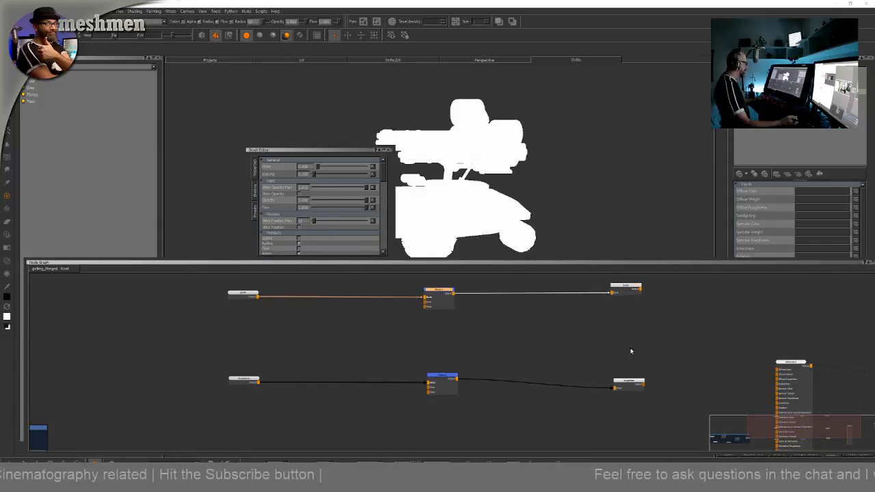
Move the Redshift shader node to the right of the three channel nodes
drag(633, 382, 631, 370)
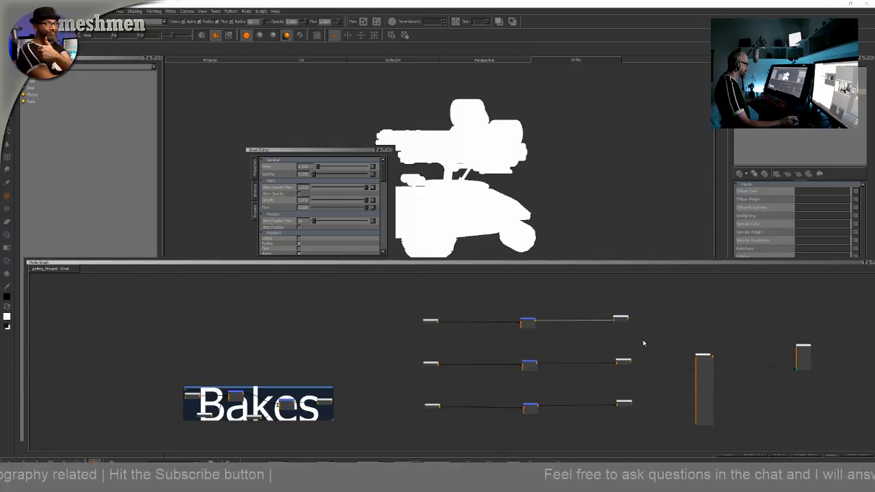
scroll(565, 344, up, 3)
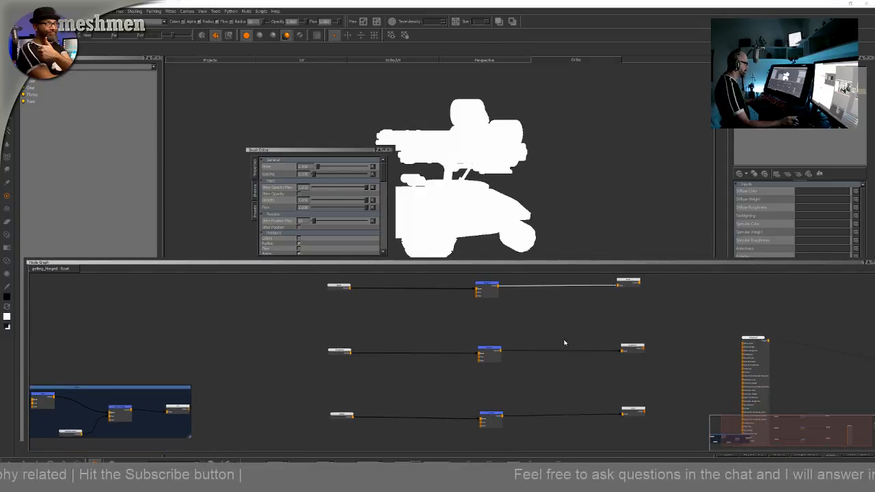
scroll(434, 328, up, 2)
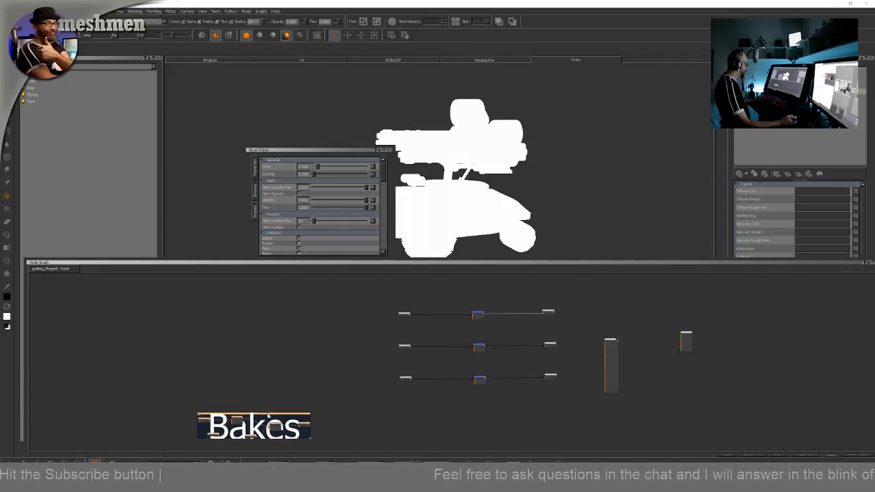
middle_drag(337, 397, 326, 369)
middle_drag(467, 373, 375, 423)
scroll(514, 359, up, 2)
click(509, 368)
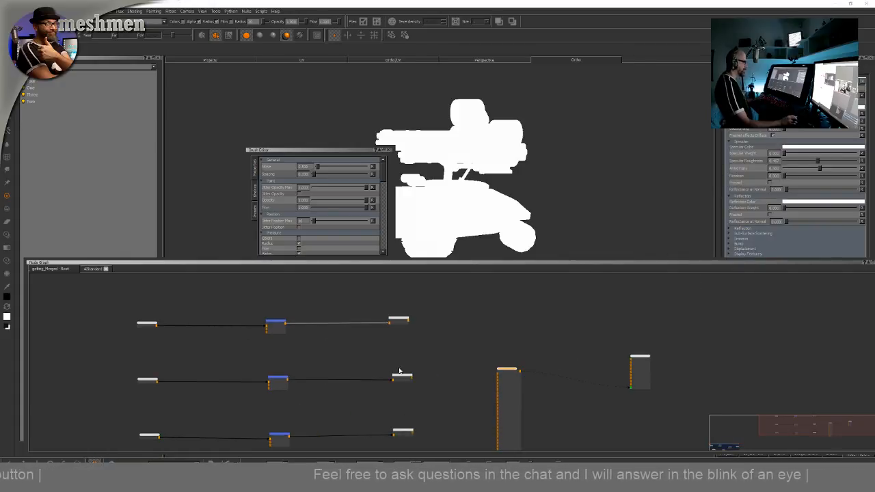
drag(502, 369, 708, 323)
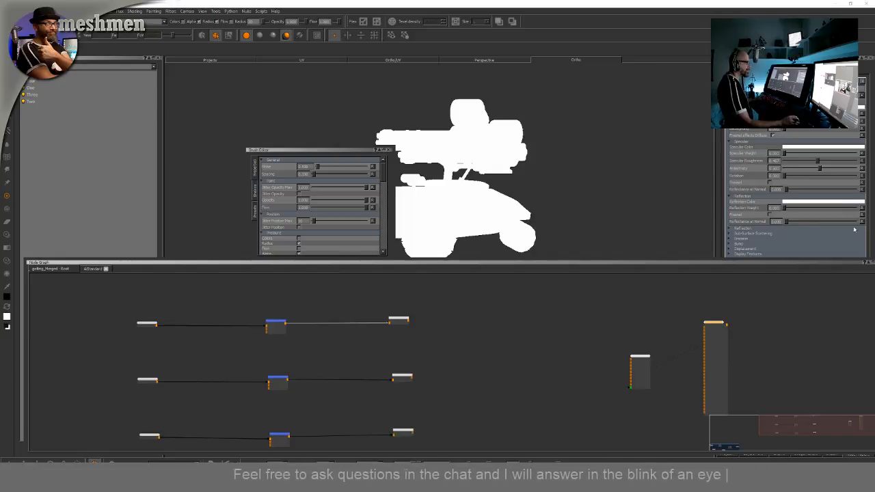
Reopen the Node Graph palette and dock it below the viewport, resizing the panels
click(730, 196)
drag(699, 99, 778, 128)
drag(722, 264, 762, 288)
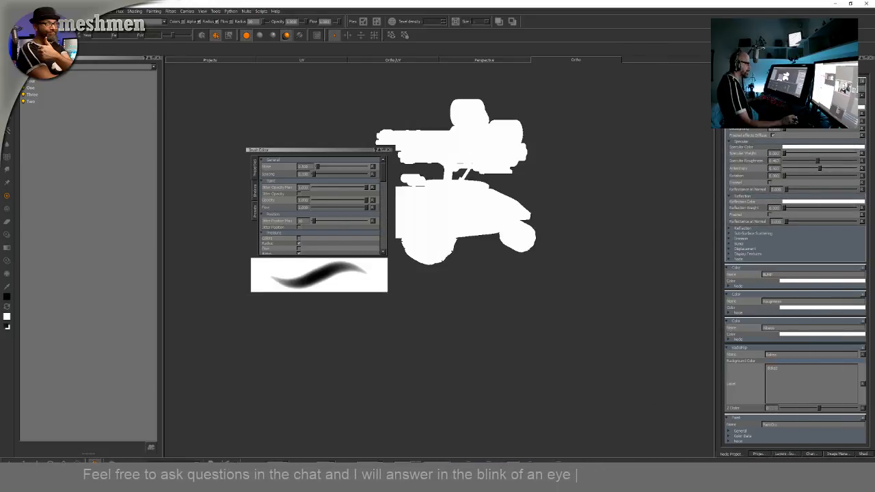
right_click(640, 23)
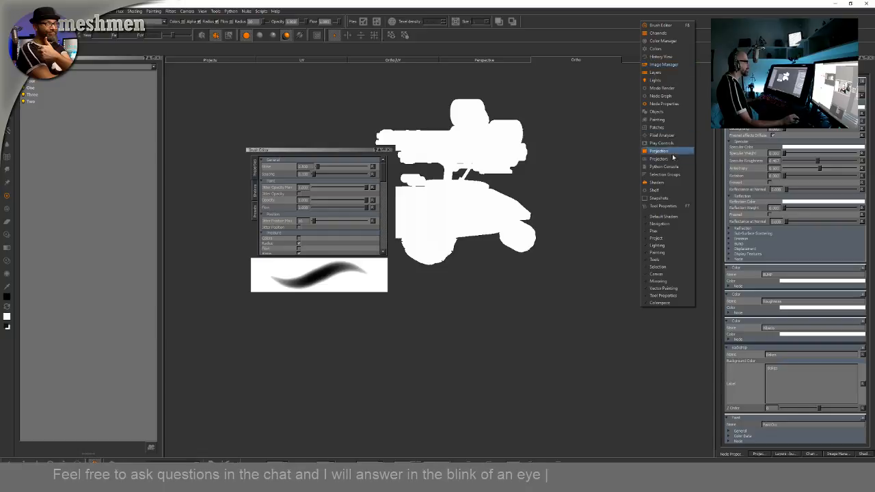
click(653, 96)
drag(570, 287, 633, 453)
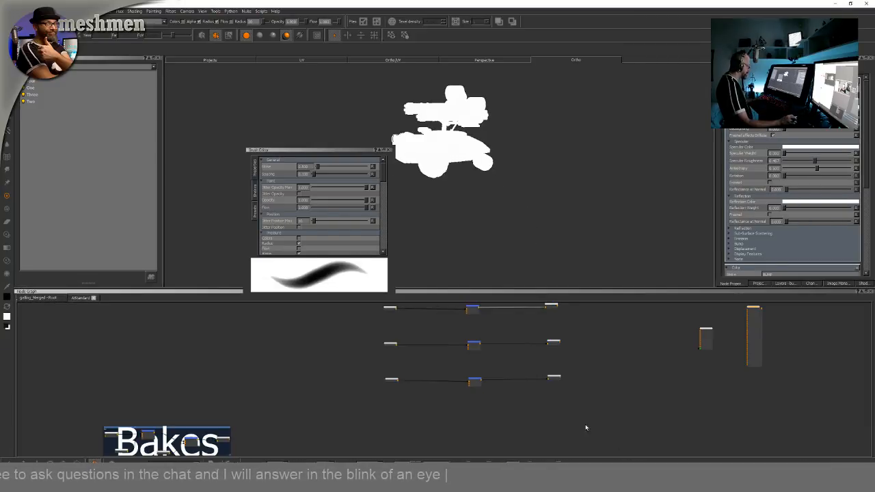
click(388, 150)
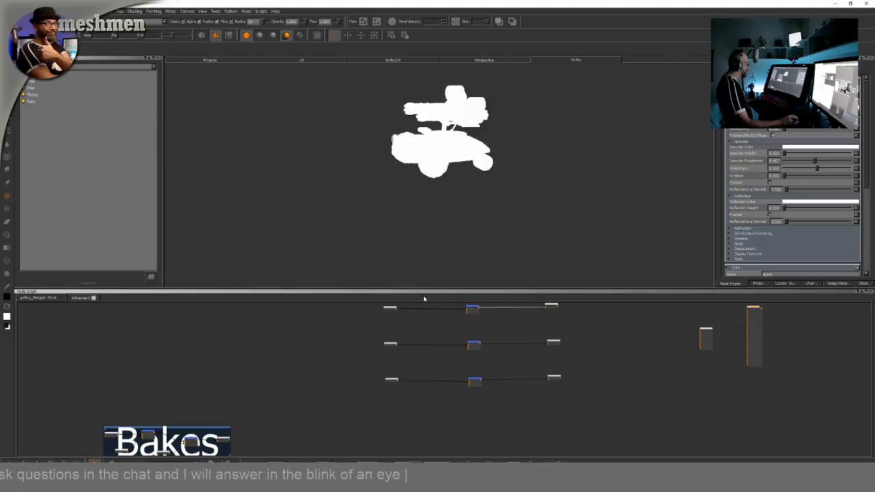
drag(426, 288, 433, 227)
middle_drag(699, 331, 665, 365)
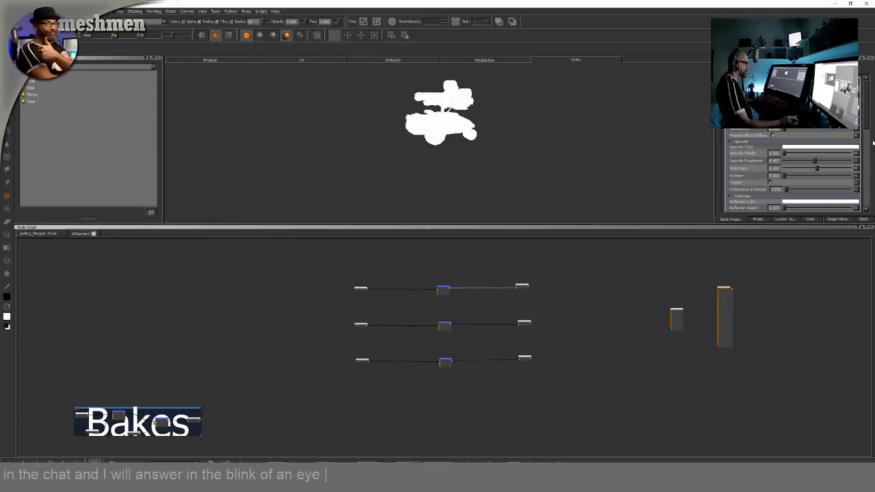
drag(865, 101, 865, 130)
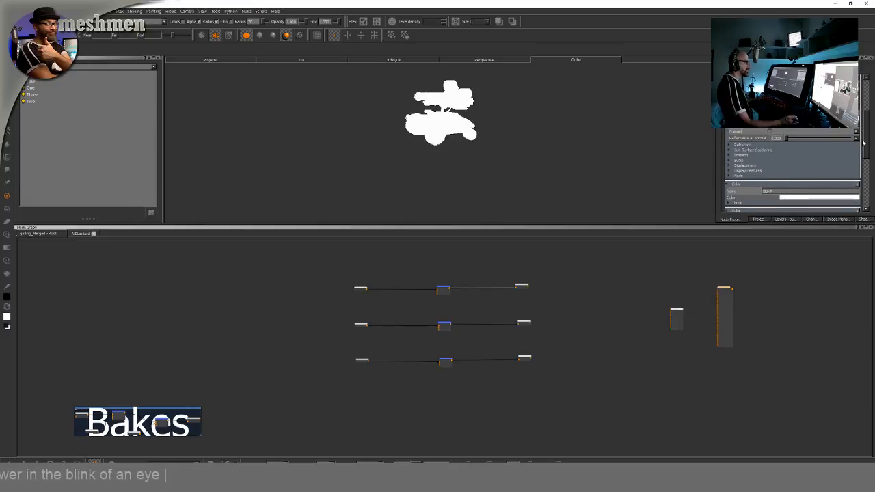
scroll(866, 149, down, 3)
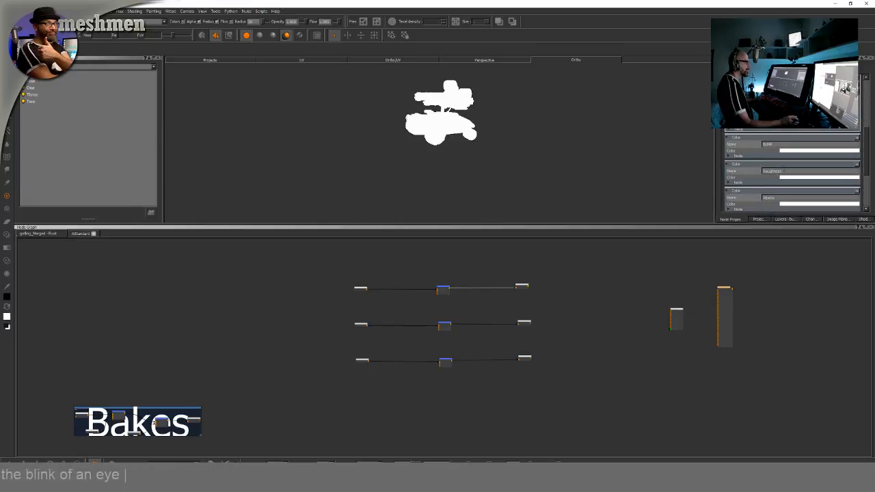
mouse_move(868, 140)
mouse_down()
mouse_move(860, 98)
mouse_move(870, 177)
mouse_move(869, 158)
mouse_up()
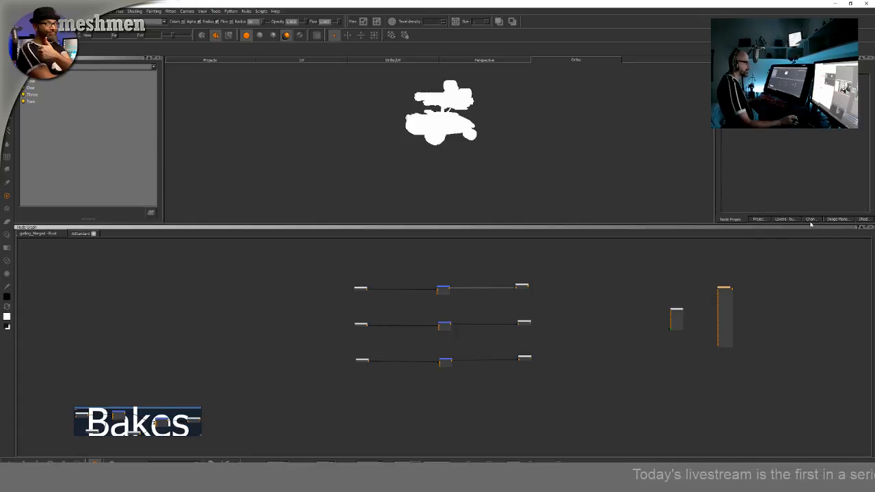
Assign the Color channel to the shader's Diffuse Color input and the Roughness channel to Specular Roughness
click(863, 219)
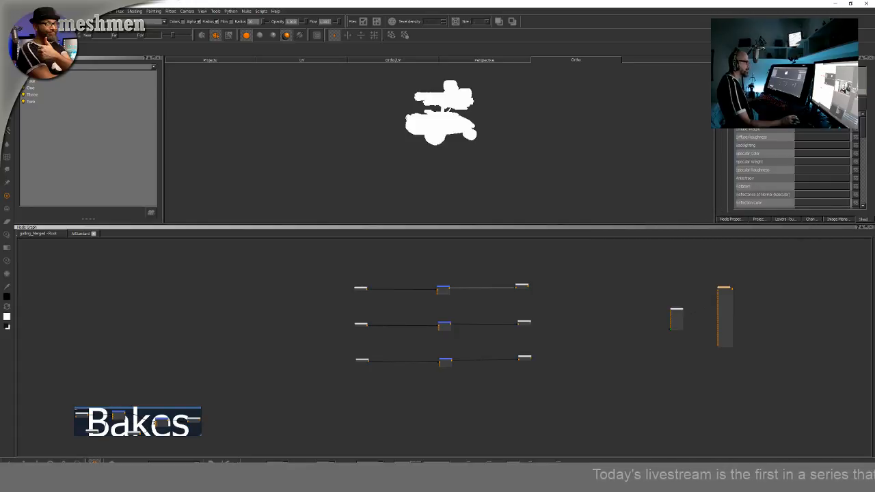
click(823, 120)
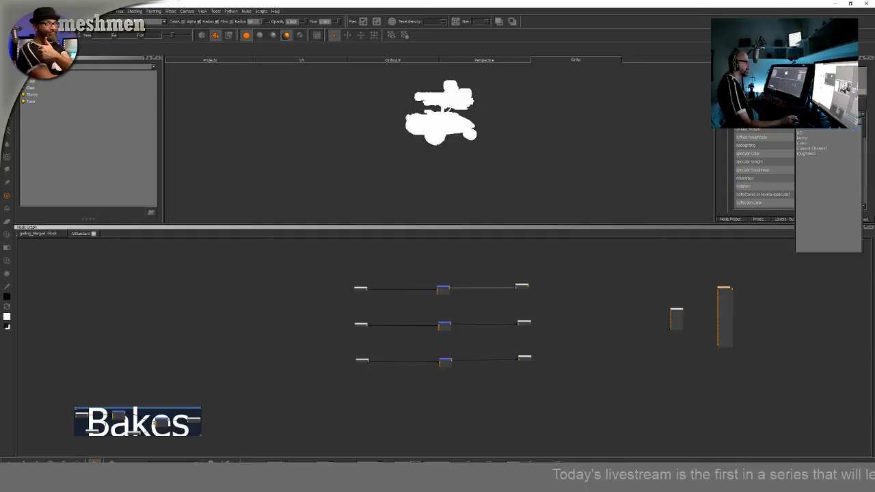
click(807, 147)
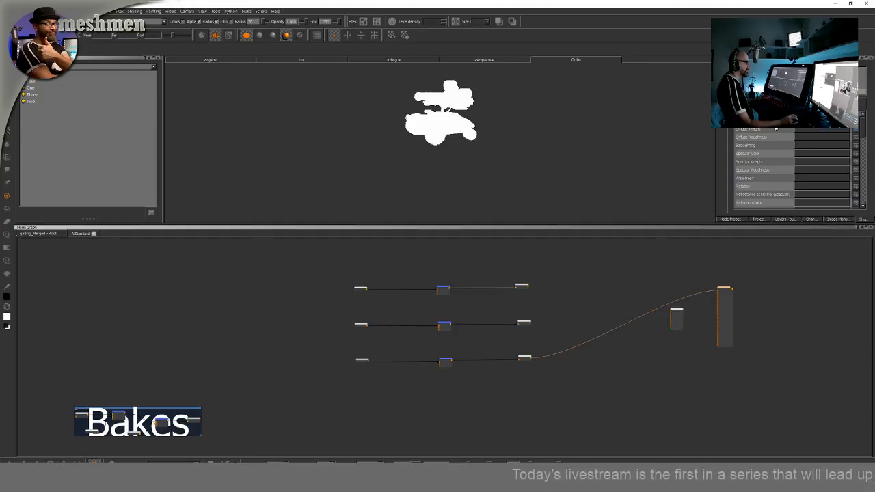
click(797, 171)
click(812, 203)
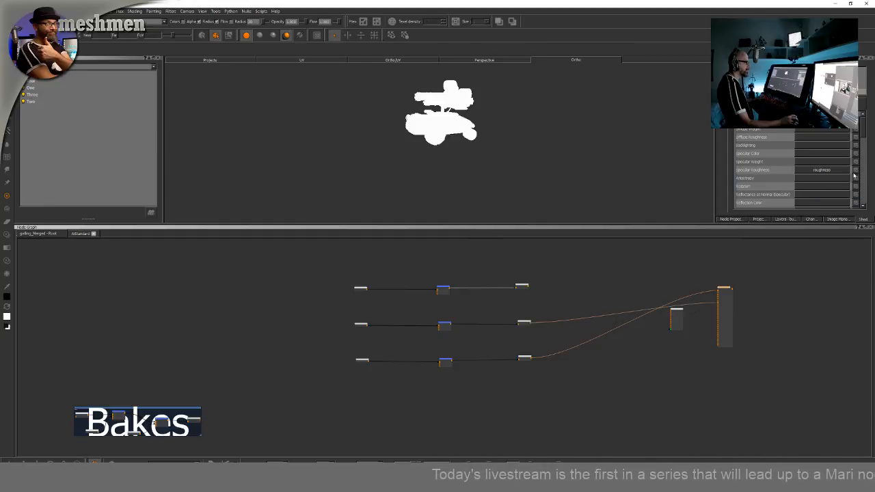
Assign the Bump channel to the shader's Bump Map input
drag(863, 132, 869, 168)
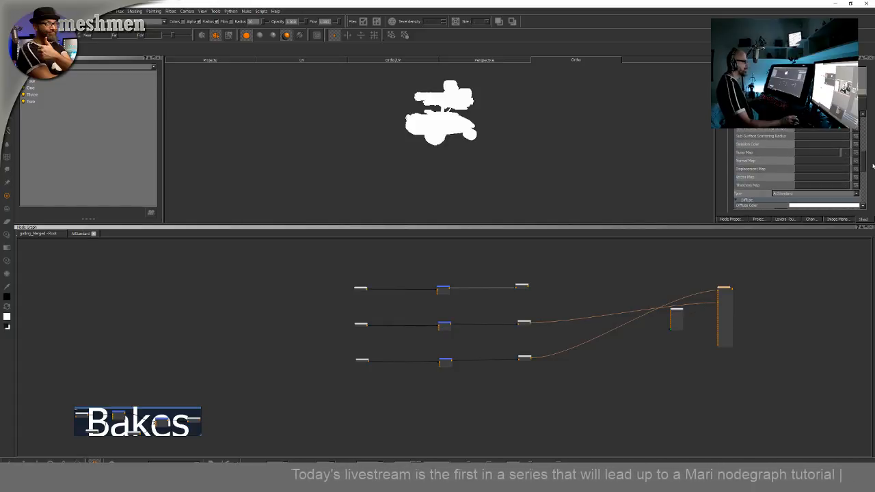
click(823, 159)
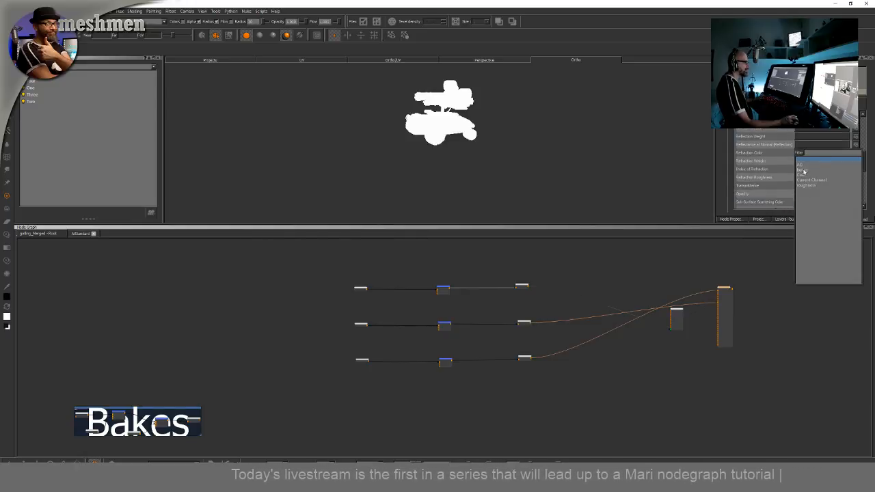
click(804, 170)
Reposition the shader node beside the channel nodes in the graph
drag(728, 290, 773, 240)
middle_drag(771, 258, 643, 220)
scroll(736, 347, down, 3)
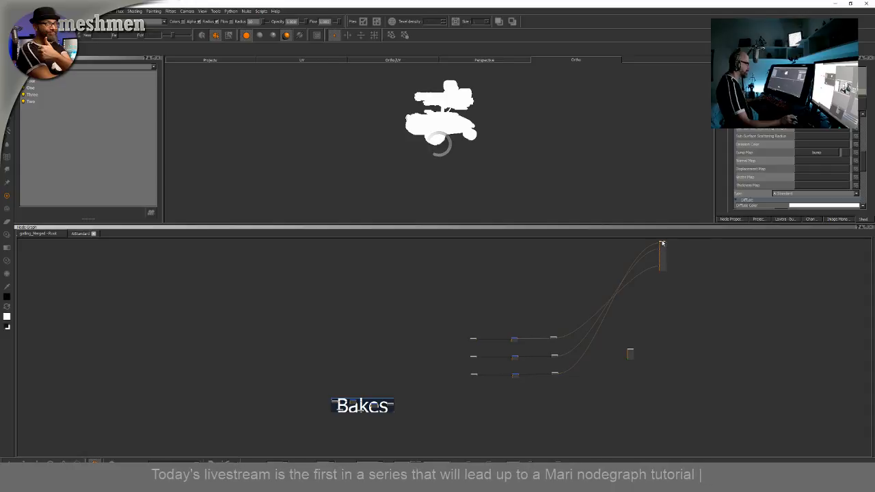
drag(662, 245, 683, 393)
scroll(674, 353, up, 5)
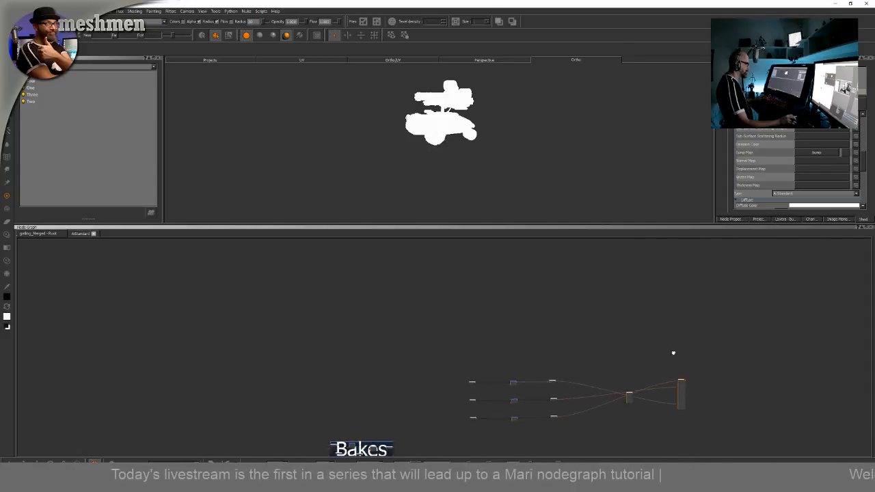
middle_drag(588, 317, 714, 287)
scroll(643, 303, up, 3)
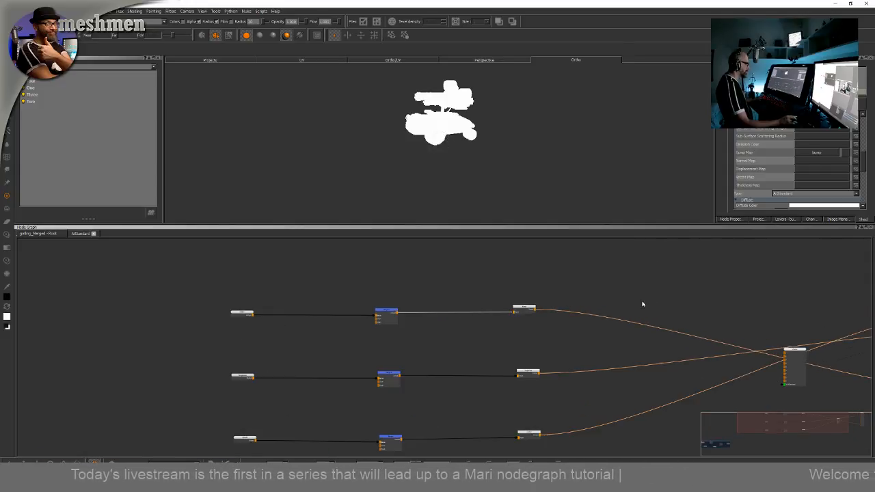
Select the color and merge nodes and orbit the viewport to examine the shaded tank model
click(526, 309)
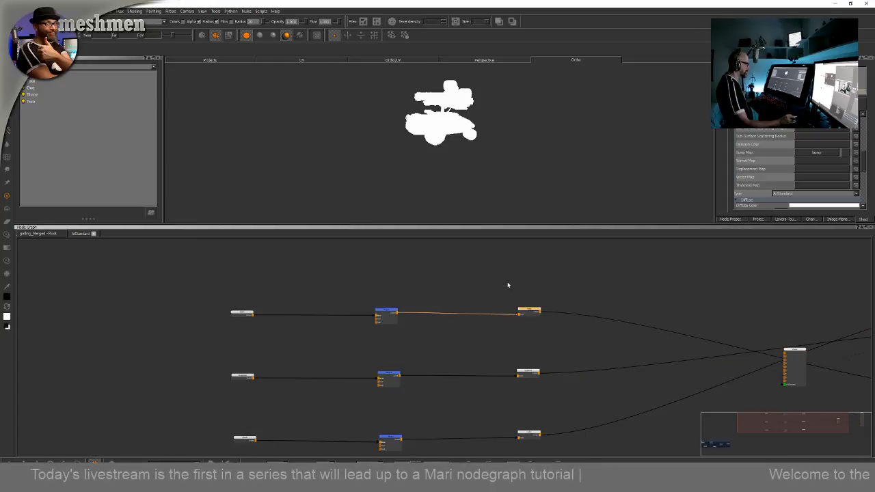
scroll(508, 287, down, 1)
middle_drag(468, 300, 558, 277)
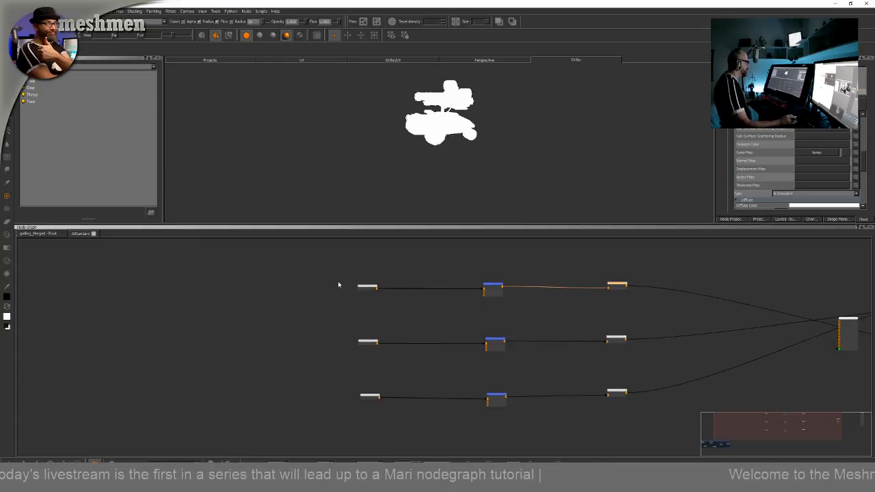
middle_drag(338, 285, 345, 271)
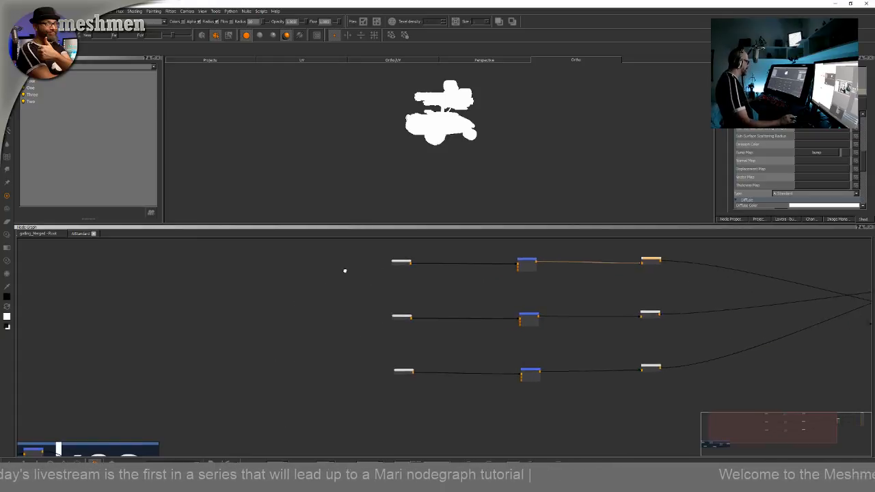
click(537, 372)
middle_drag(623, 395, 579, 409)
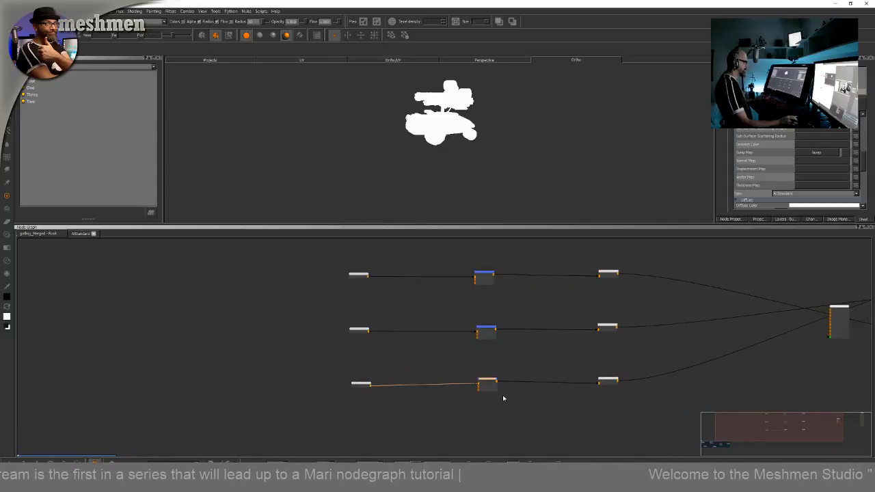
alt+drag(468, 173, 465, 162)
alt+middle_drag(465, 163, 459, 189)
mouse_move(458, 189)
alt+mouse_down()
mouse_move(502, 170)
mouse_move(512, 178)
alt+mouse_up()
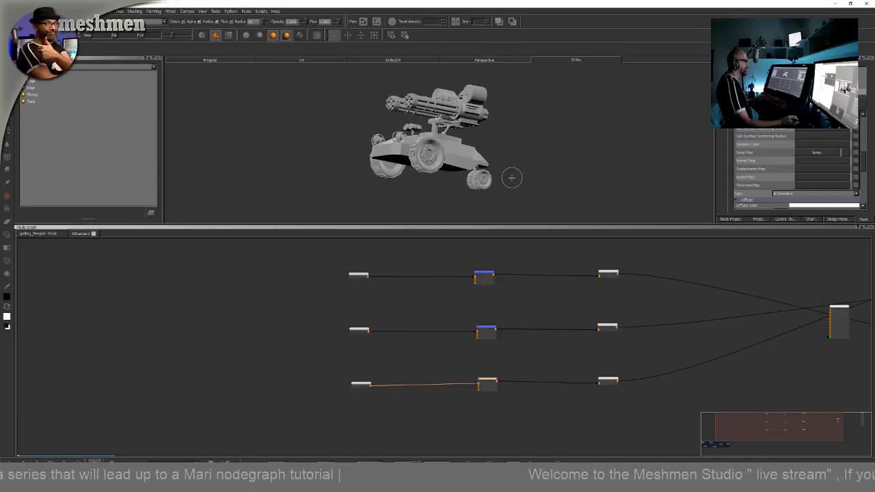
key(h)
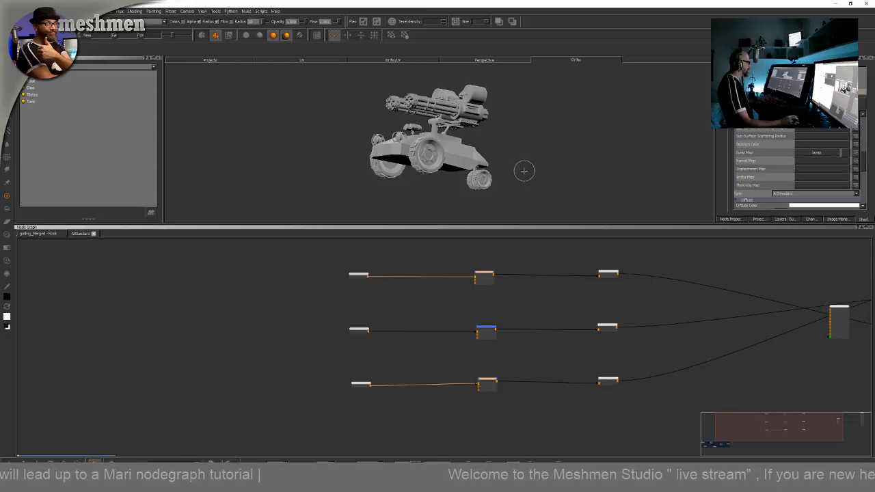
alt+drag(524, 170, 517, 195)
alt+right_drag(517, 195, 538, 203)
mouse_move(538, 202)
alt+mouse_down()
mouse_move(508, 179)
mouse_move(515, 185)
mouse_move(485, 224)
alt+mouse_up()
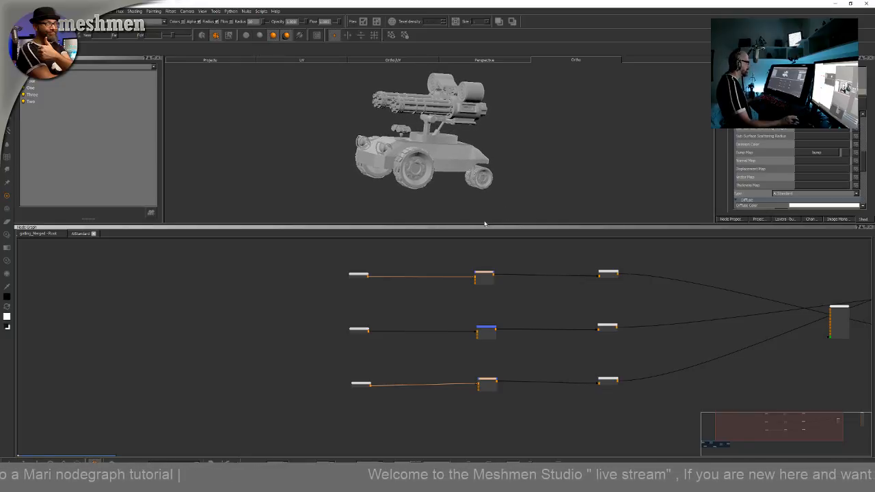
Set the color source node feeding the color merge to a dark green
scroll(353, 384, up, 3)
click(497, 279)
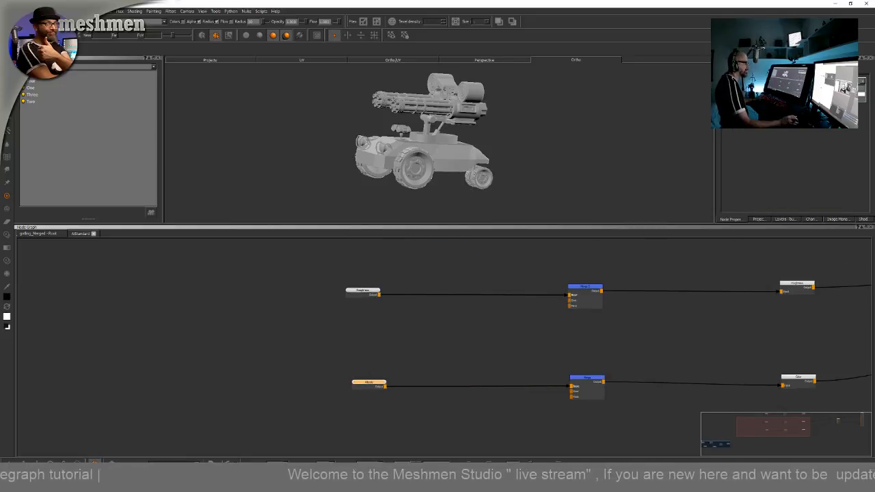
click(821, 95)
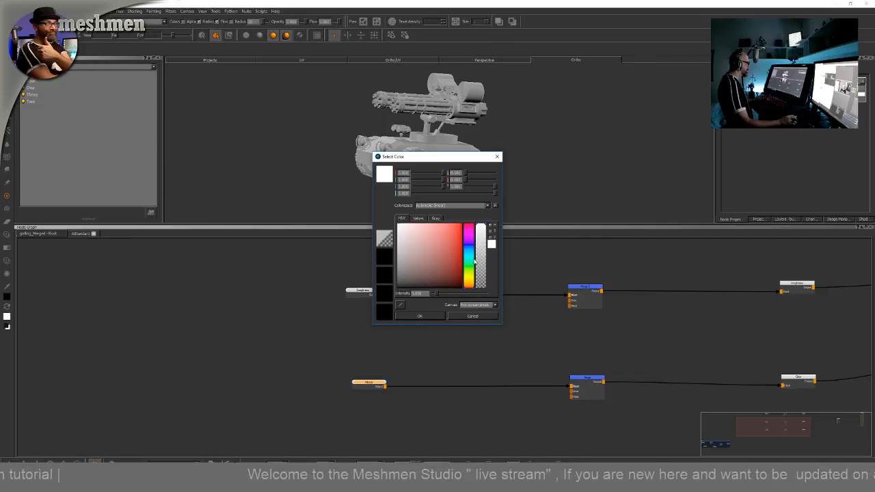
click(467, 276)
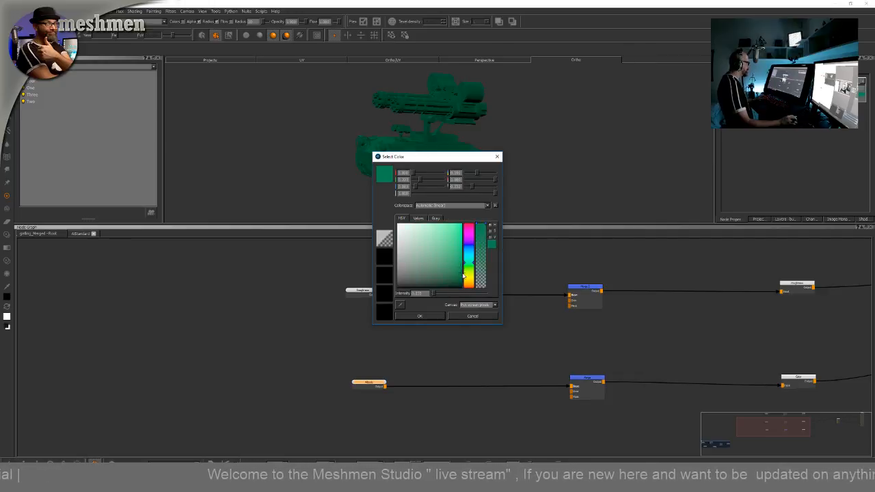
click(428, 317)
drag(373, 296, 371, 298)
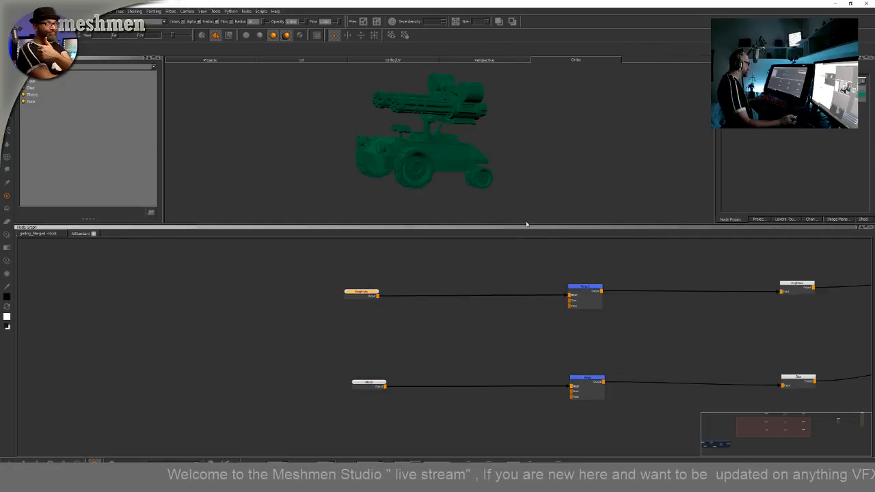
Rearrange the workspace, docking the Shaders palette beside the node graph and closing the unused palettes
click(862, 219)
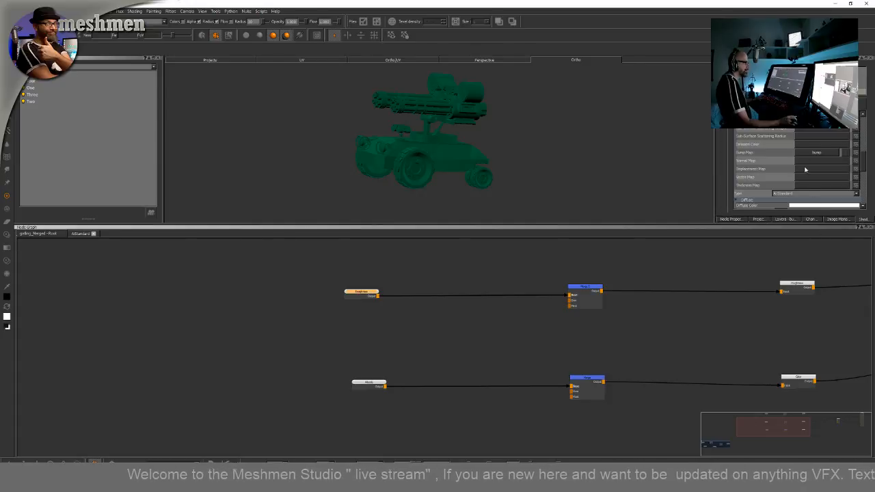
scroll(855, 172, down, 2)
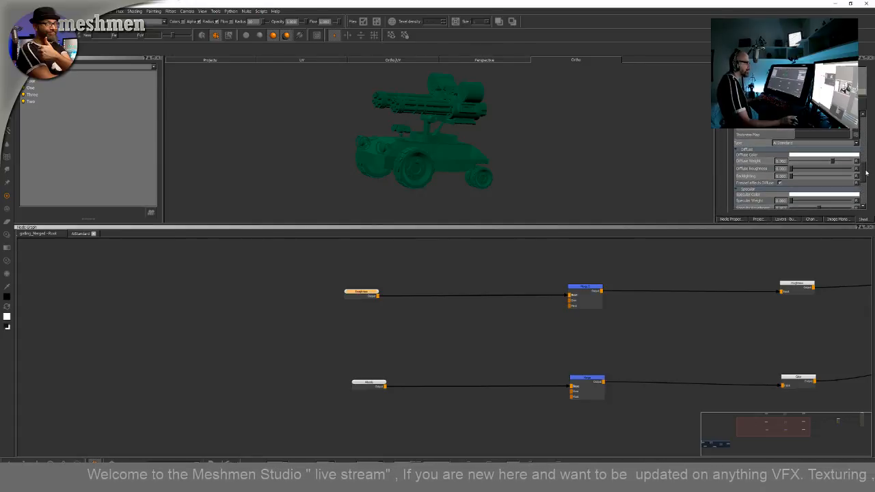
drag(778, 228, 444, 437)
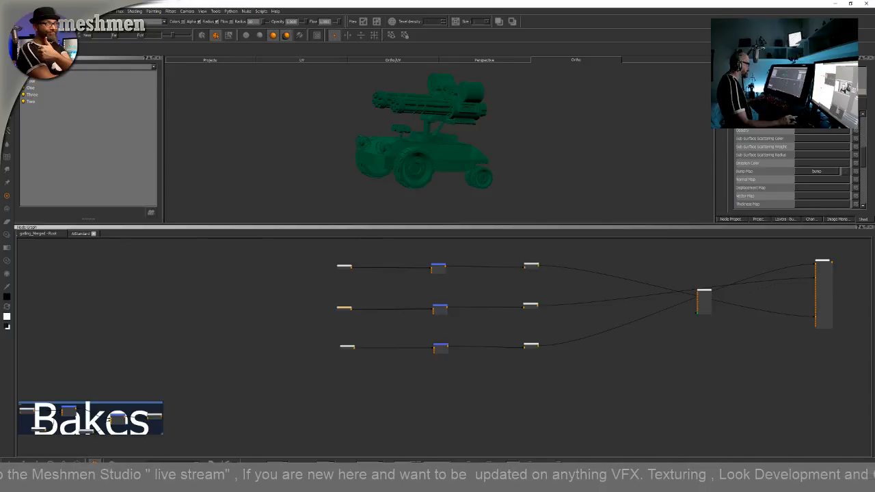
drag(862, 219, 786, 274)
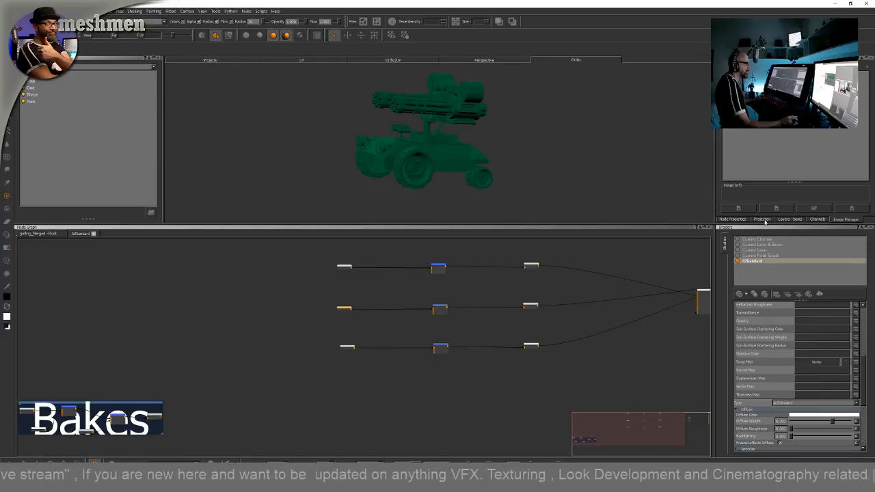
click(762, 219)
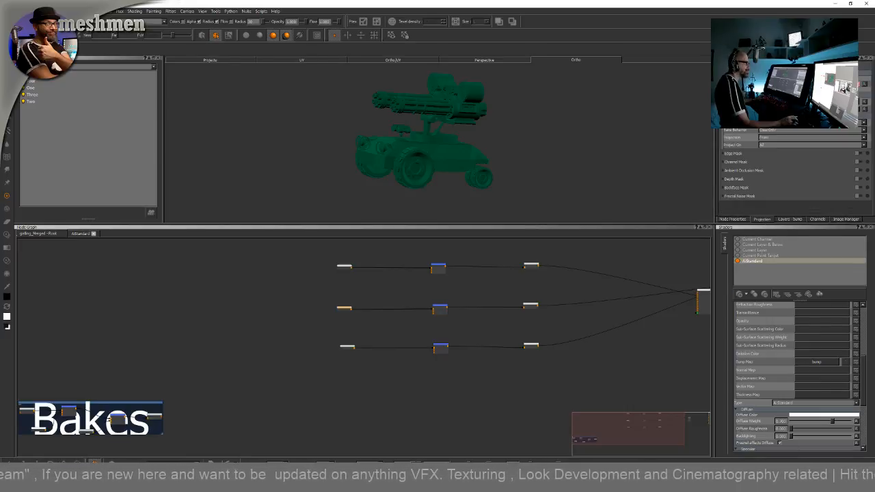
click(872, 60)
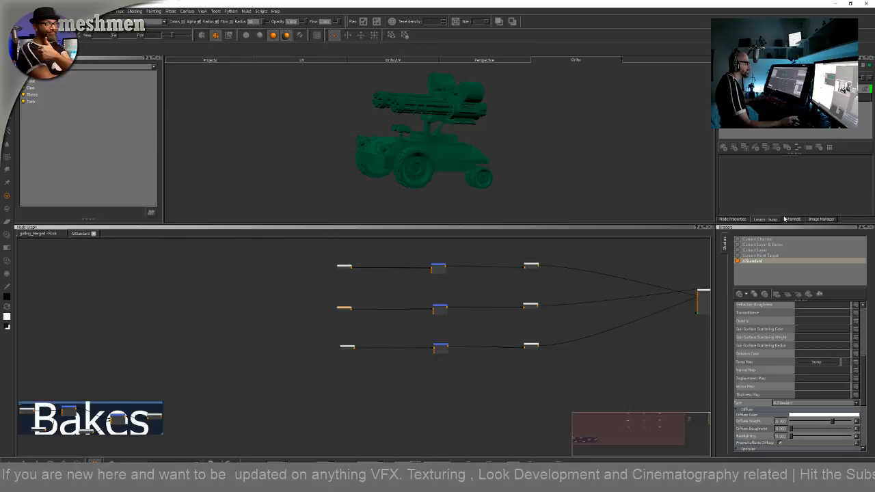
click(871, 60)
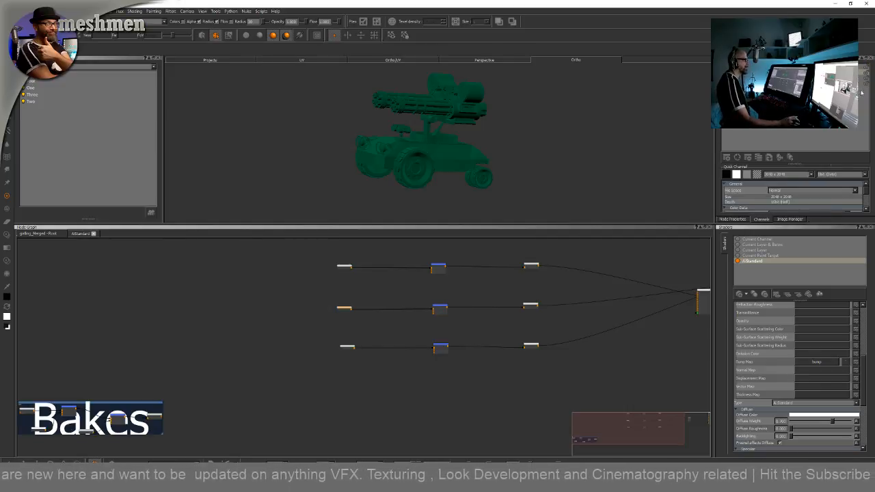
click(864, 76)
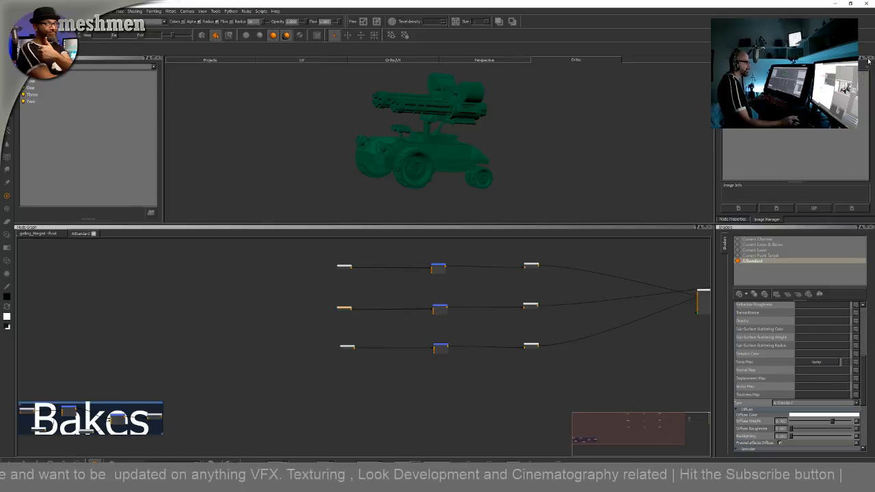
click(868, 60)
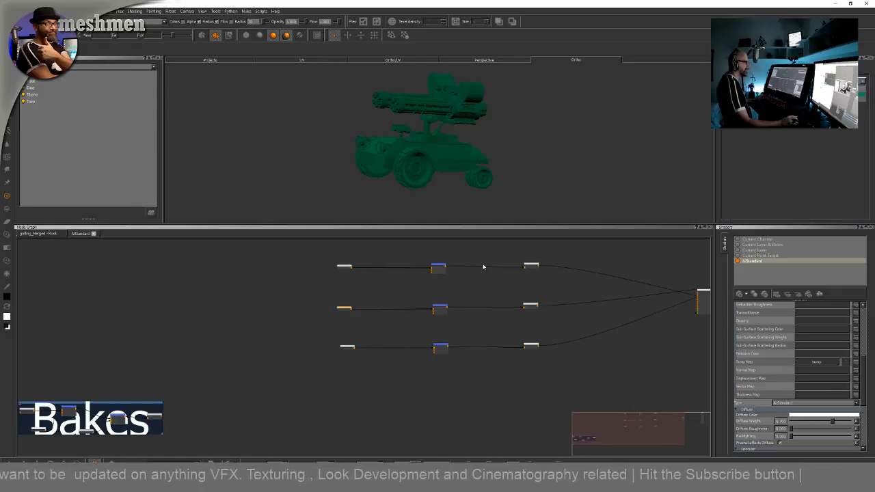
Load an HDR image from the HDR folder into the environment light
alt+drag(554, 147, 553, 156)
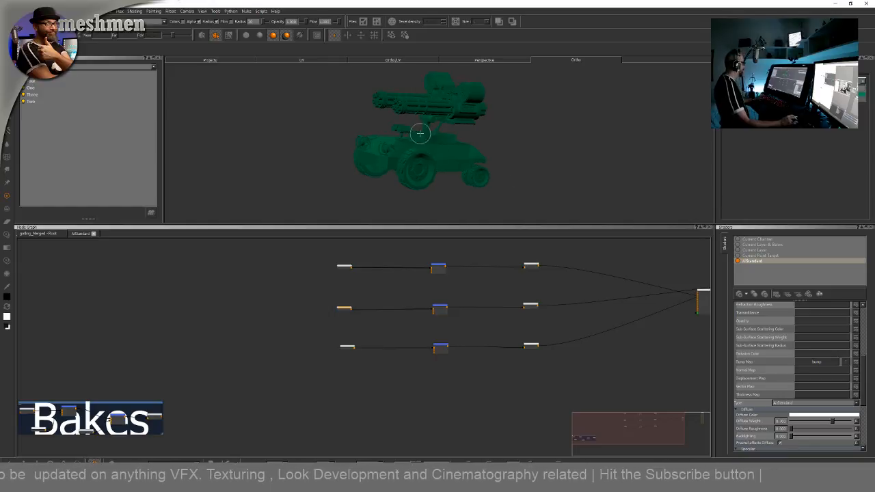
click(24, 102)
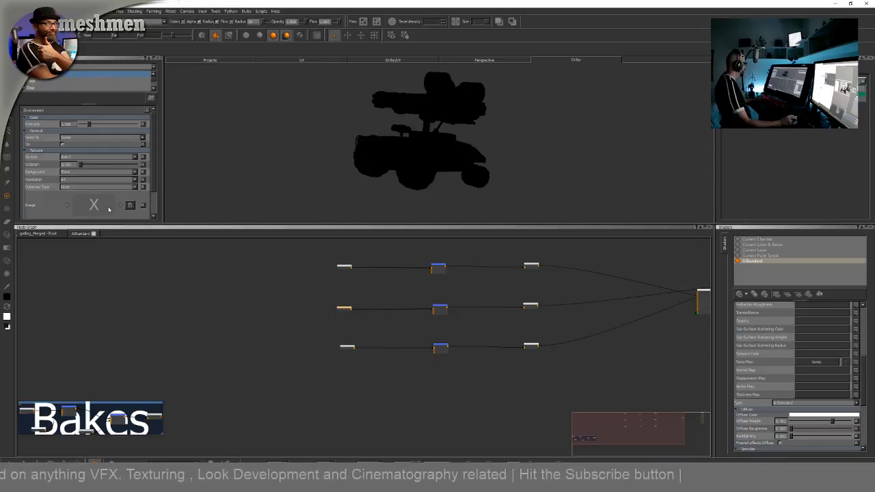
click(130, 206)
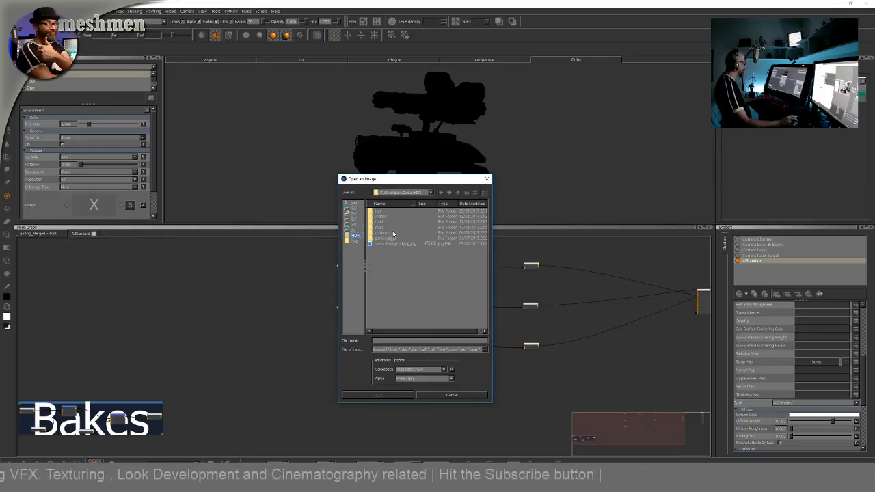
double_click(384, 233)
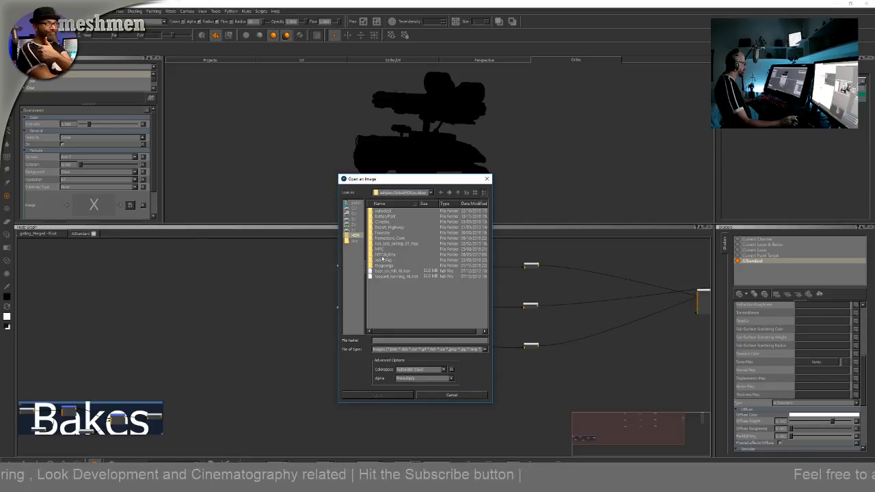
double_click(382, 249)
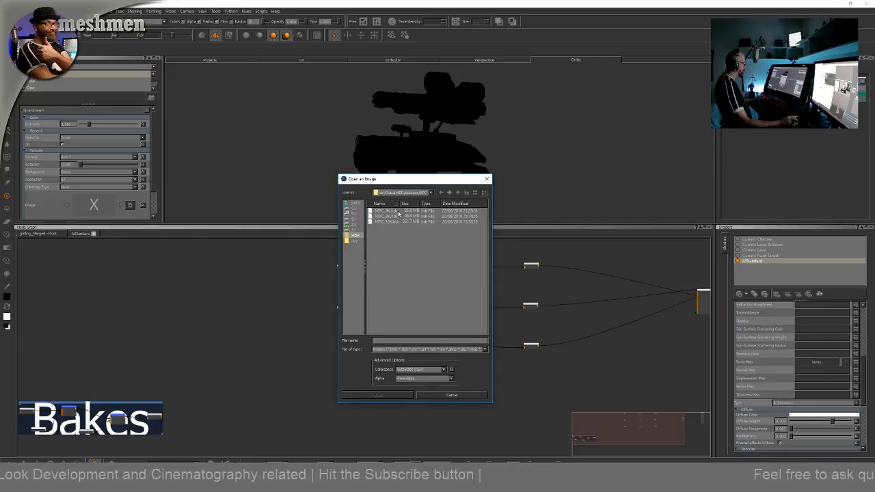
double_click(386, 212)
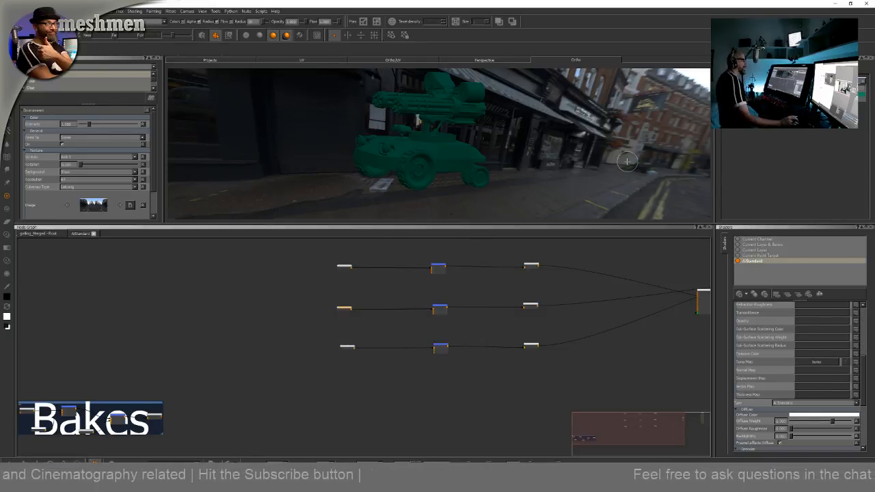
Raise the shader's Specular Weight to maximum, enable Fresnel and slightly increase Reflectivity at Normal
alt+drag(628, 161, 657, 152)
alt+middle_drag(589, 153, 613, 170)
alt+drag(612, 170, 598, 167)
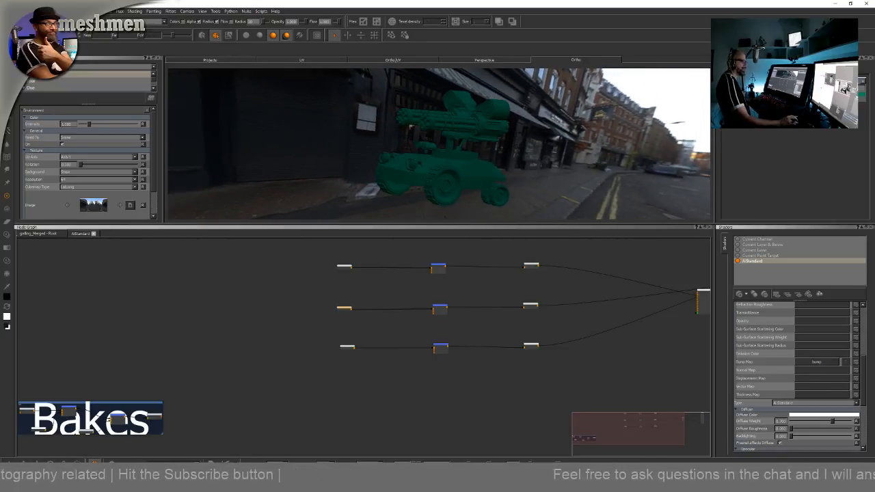
alt+drag(590, 125, 553, 200)
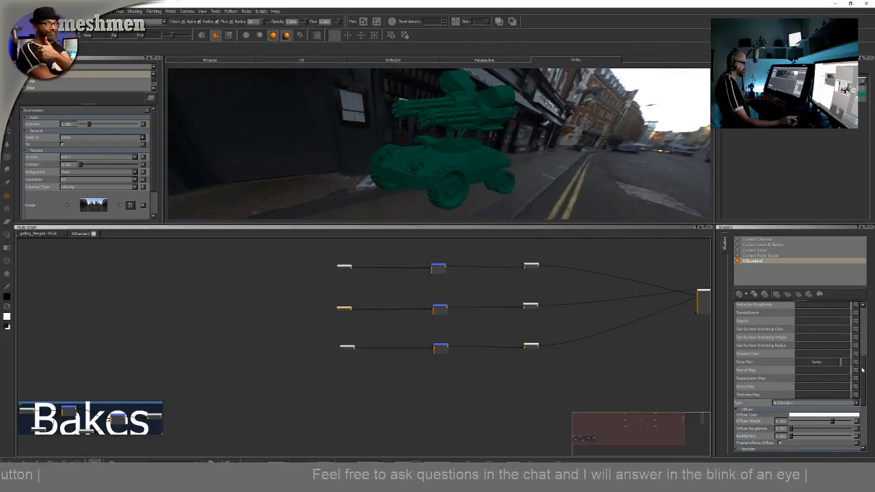
drag(863, 370, 867, 398)
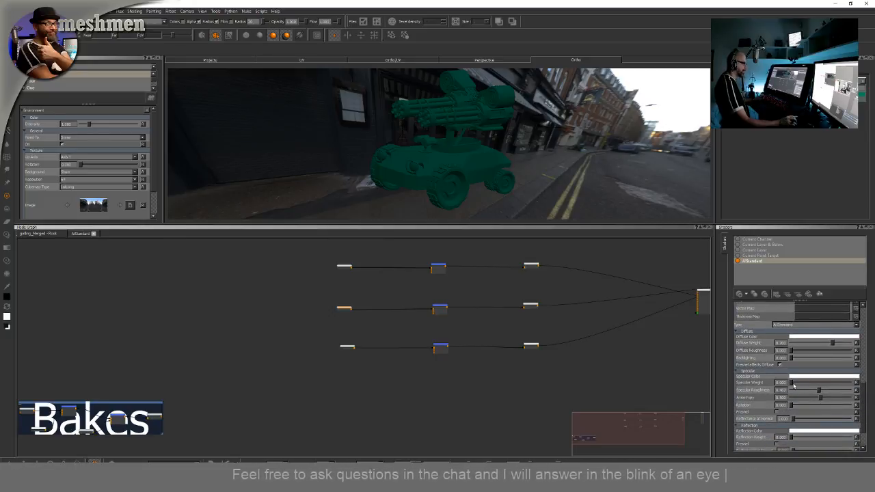
drag(827, 384, 870, 385)
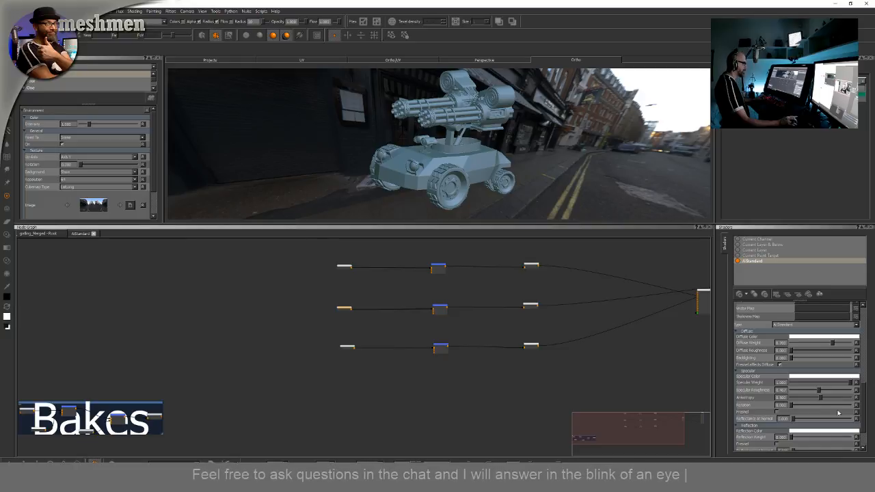
click(777, 412)
drag(796, 420, 806, 420)
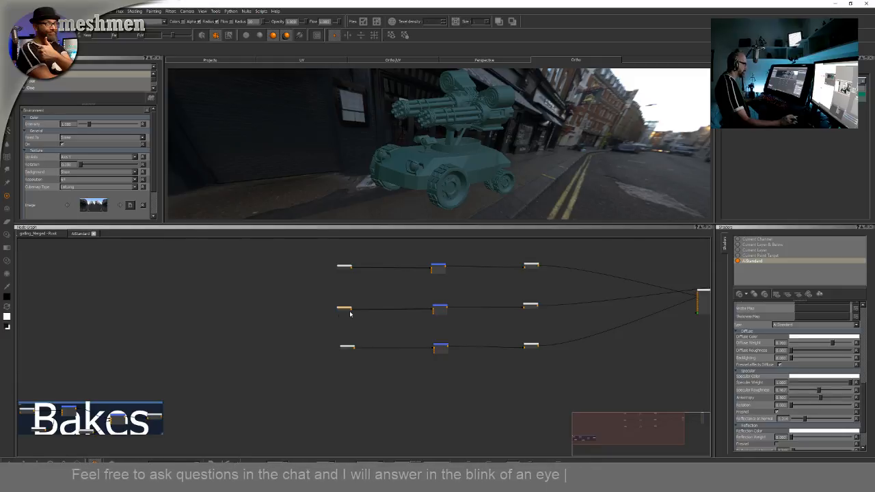
Create a procedural node by searching "pe" and connect it into the color merge node's lower input
scroll(350, 313, up, 2)
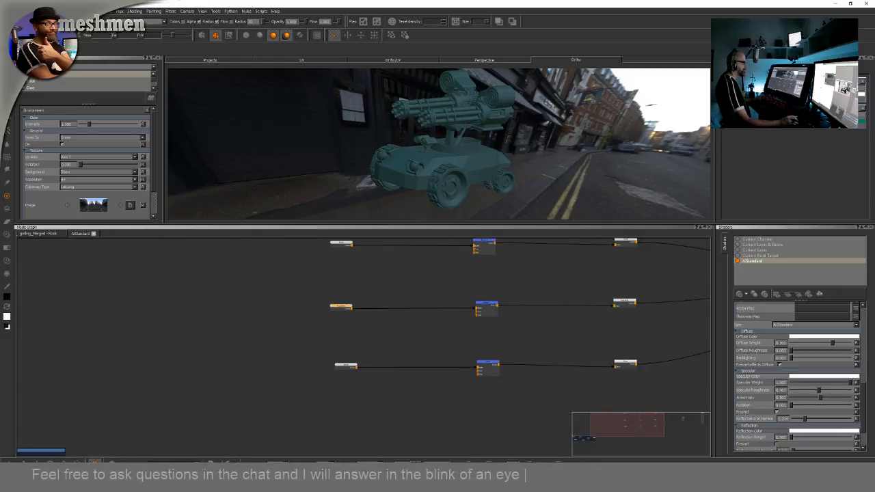
click(824, 377)
drag(406, 249, 380, 275)
click(422, 316)
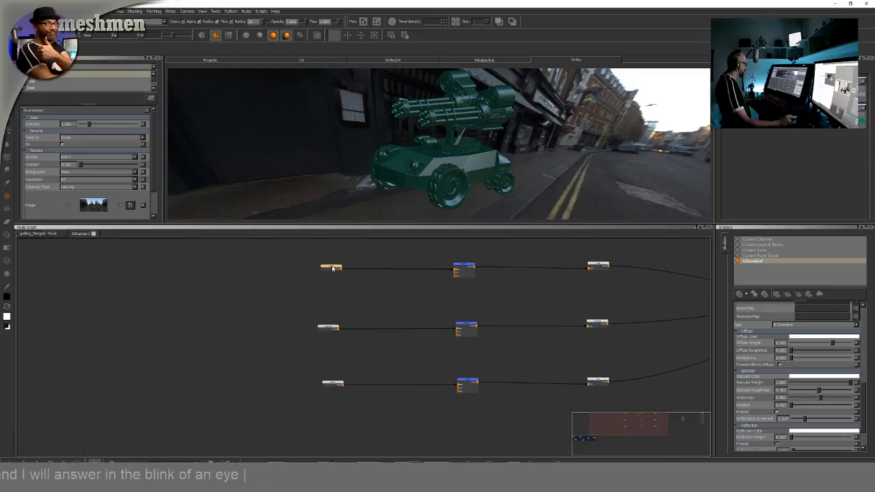
scroll(343, 279, up, 3)
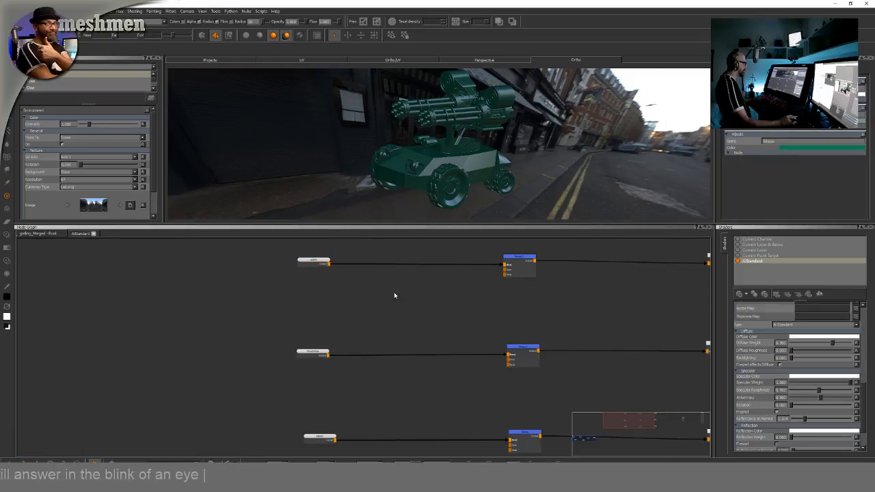
key(Tab)
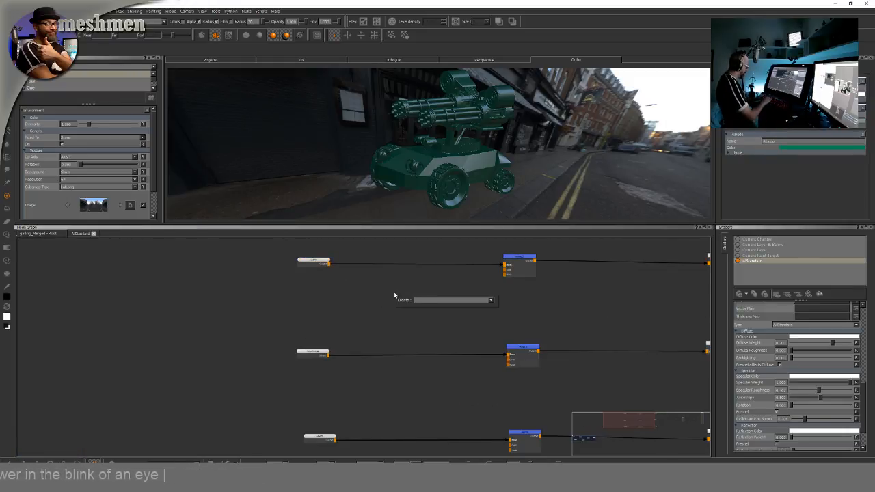
text(per)
key(Return)
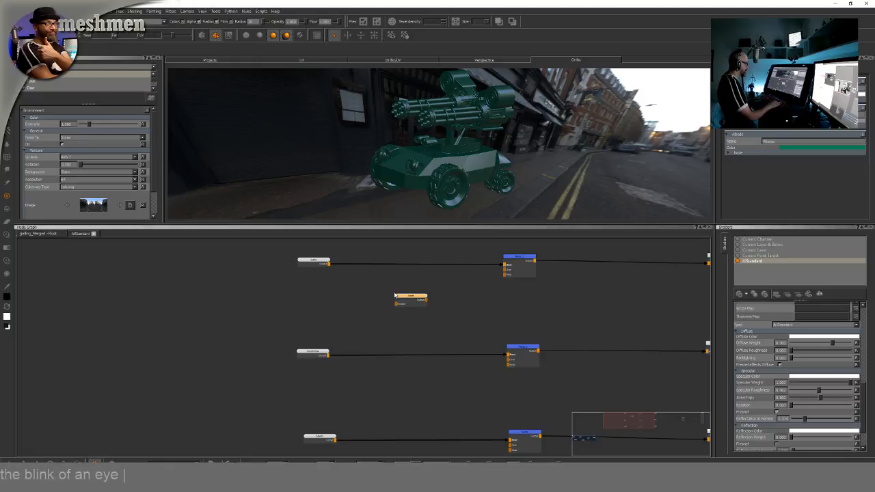
drag(504, 275, 506, 270)
click(516, 259)
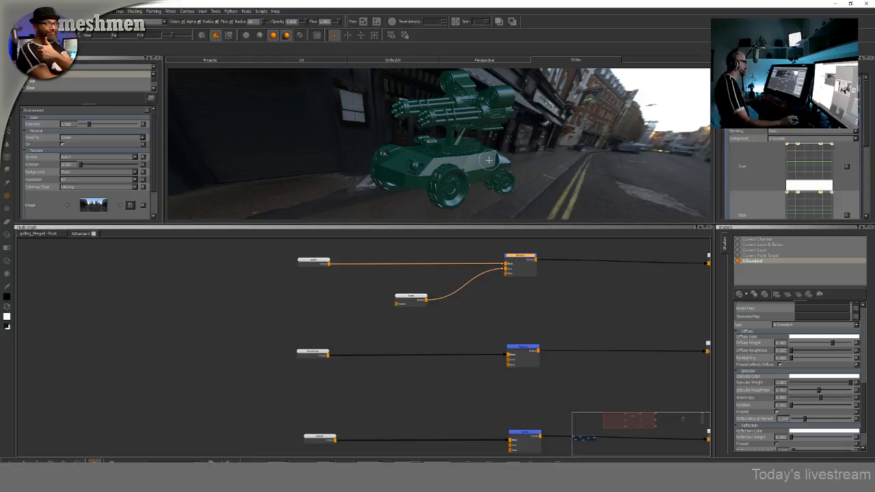
Expand the shader's Bump section and increase the Bump Weight
alt+drag(518, 162, 550, 162)
alt+right_drag(551, 162, 574, 171)
alt+drag(574, 172, 499, 170)
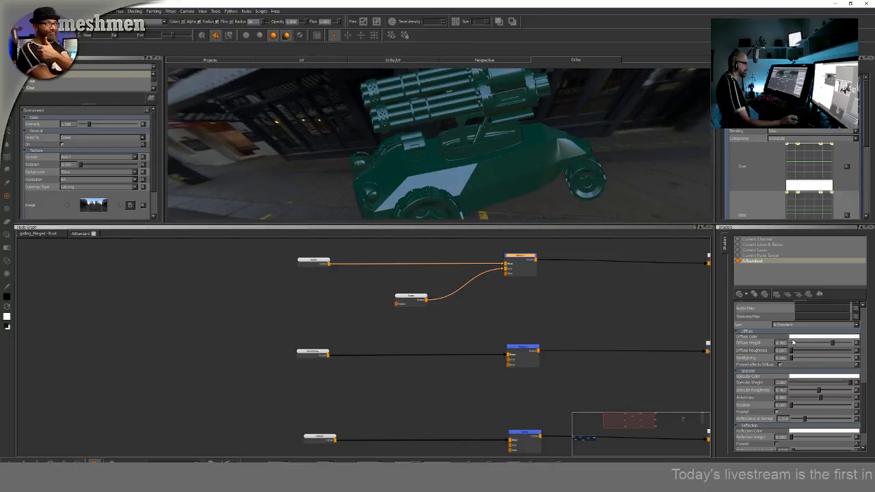
drag(866, 396, 866, 416)
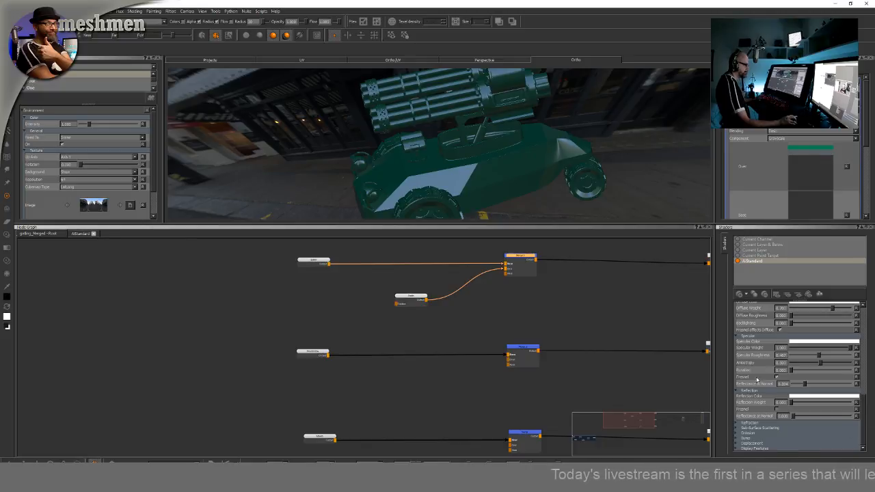
click(743, 439)
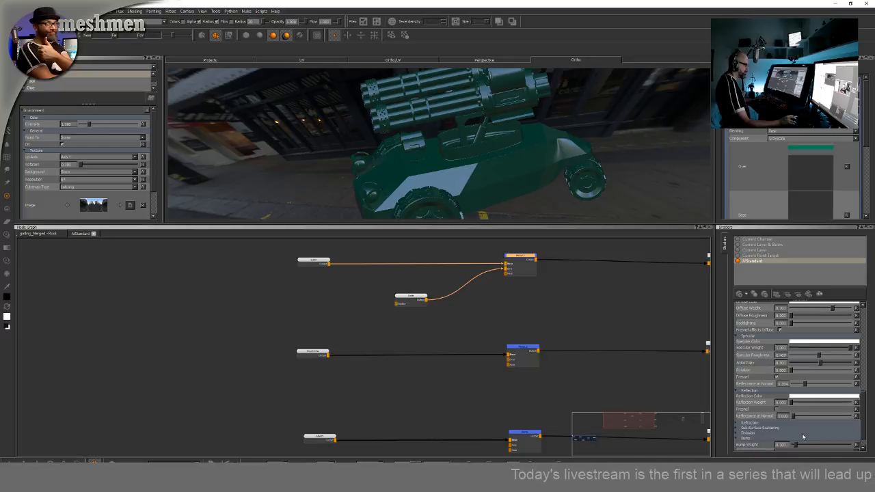
drag(798, 447, 831, 446)
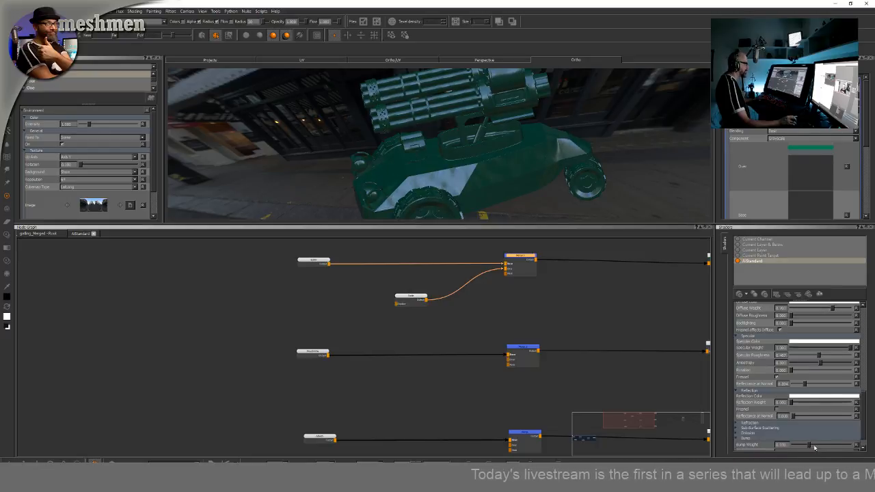
Move the new procedural node next to the color channel node in the graph
alt+drag(550, 180, 479, 205)
drag(415, 303, 333, 295)
scroll(535, 292, down, 2)
scroll(534, 293, down, 1)
middle_drag(570, 287, 458, 299)
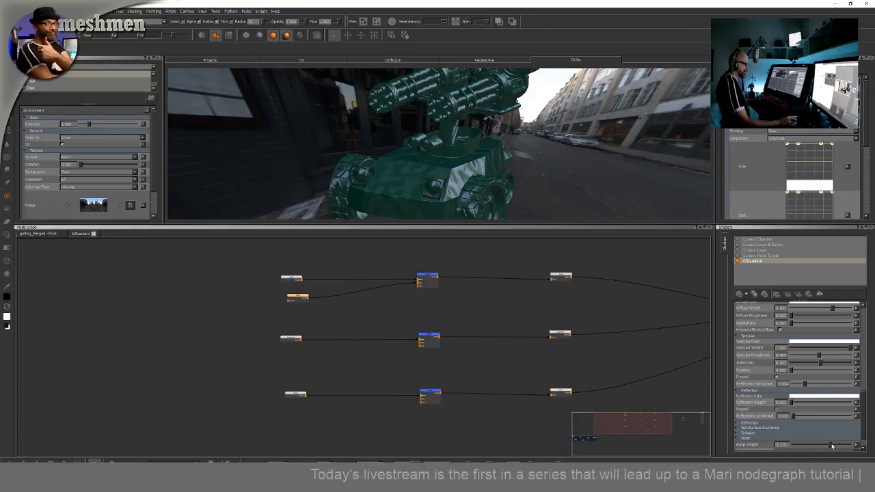
Lower the shader's Bump Weight and delete the procedural node feeding the color merge node
drag(831, 445, 812, 447)
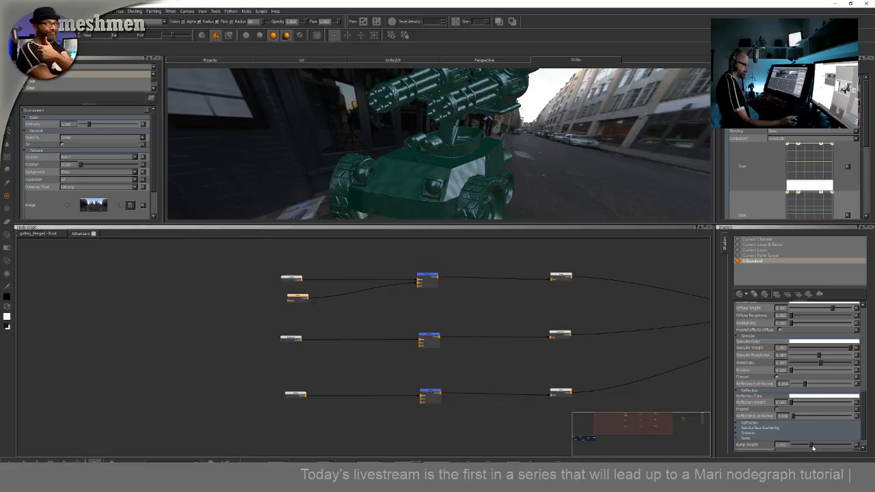
key(Delete)
click(295, 279)
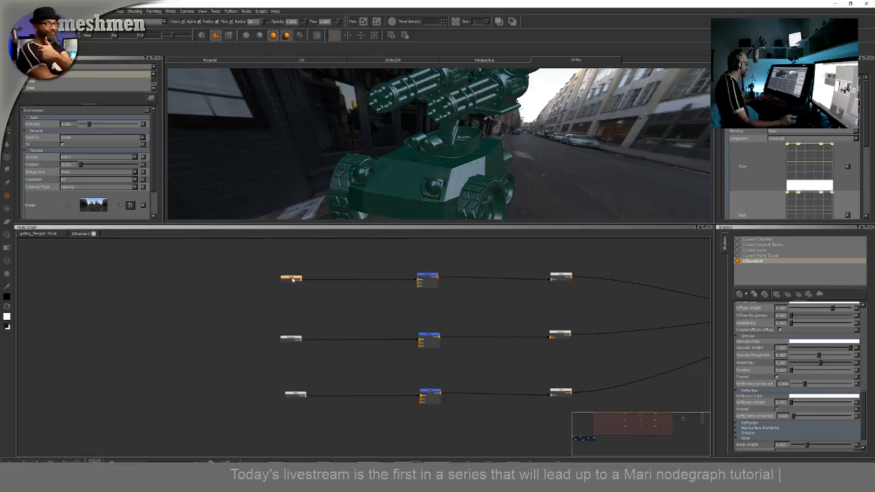
Rearrange the merge and output nodes in the bump row of the graph
middle_drag(311, 287, 203, 238)
scroll(285, 335, down, 3)
scroll(284, 336, down, 2)
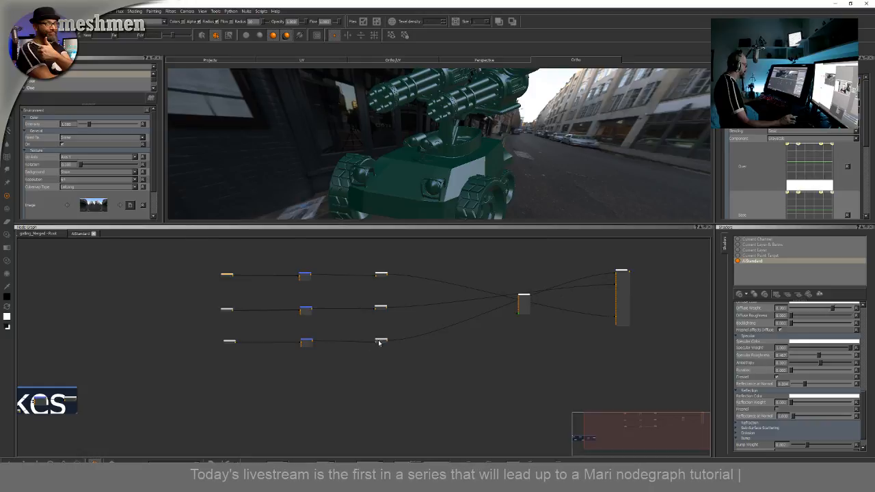
drag(379, 341, 403, 335)
drag(310, 342, 322, 340)
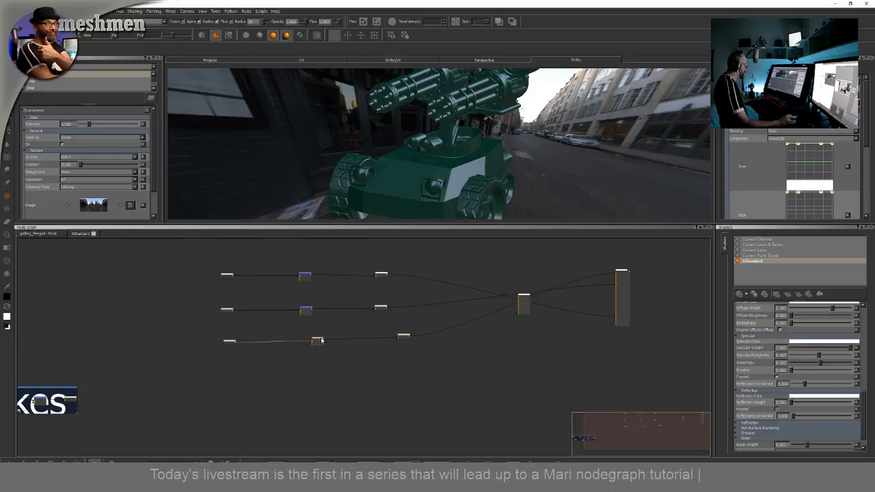
drag(405, 337, 401, 339)
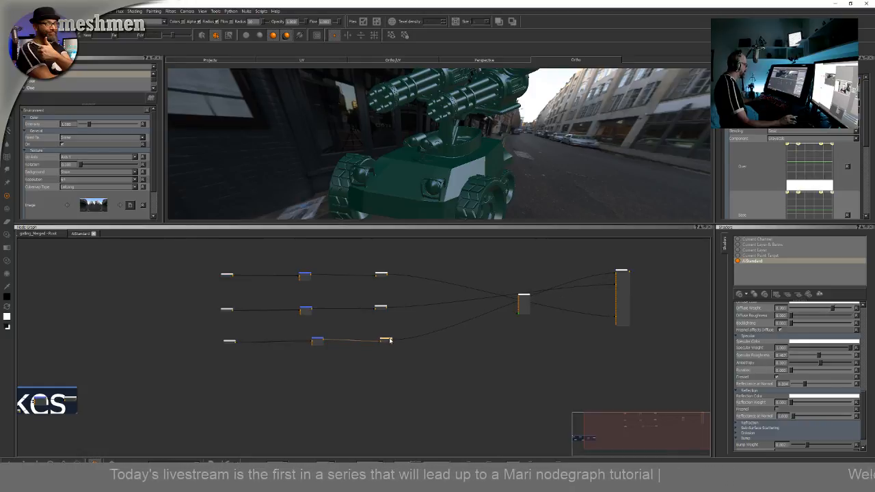
Add a Radio Node below the Bakes backdrop and connect its input to the node output inside the backdrop
middle_drag(295, 378, 394, 344)
click(340, 370)
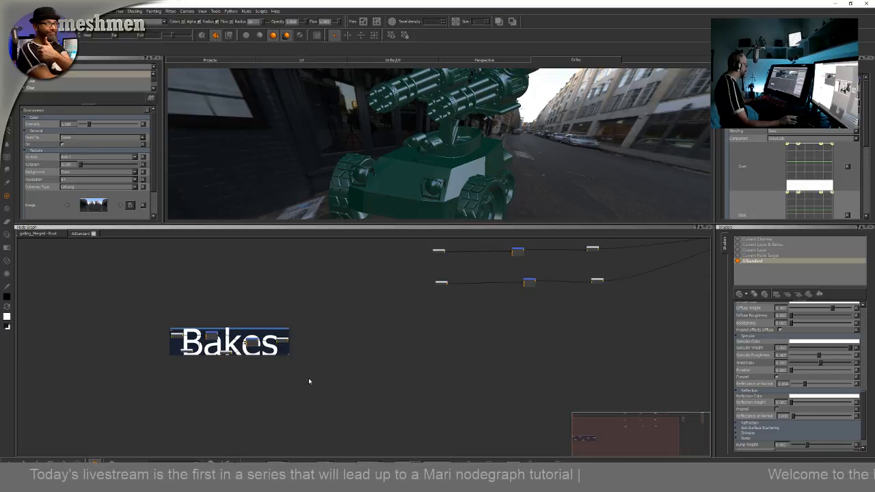
scroll(288, 382, up, 5)
middle_drag(223, 396, 392, 401)
scroll(354, 402, up, 3)
middle_drag(297, 380, 330, 420)
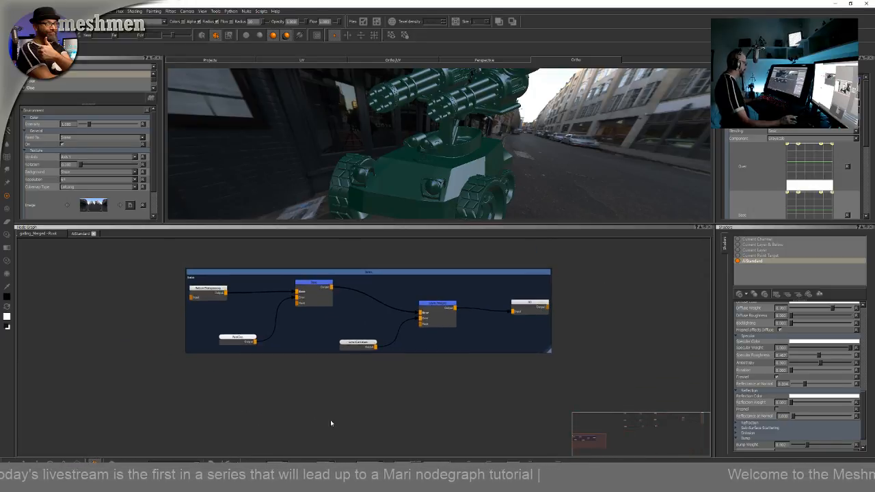
key(Tab)
text(a)
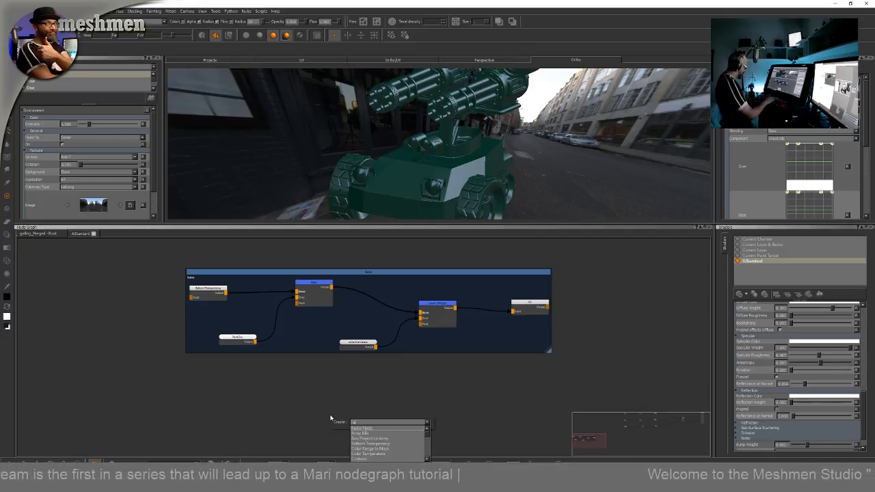
text(dio Node)
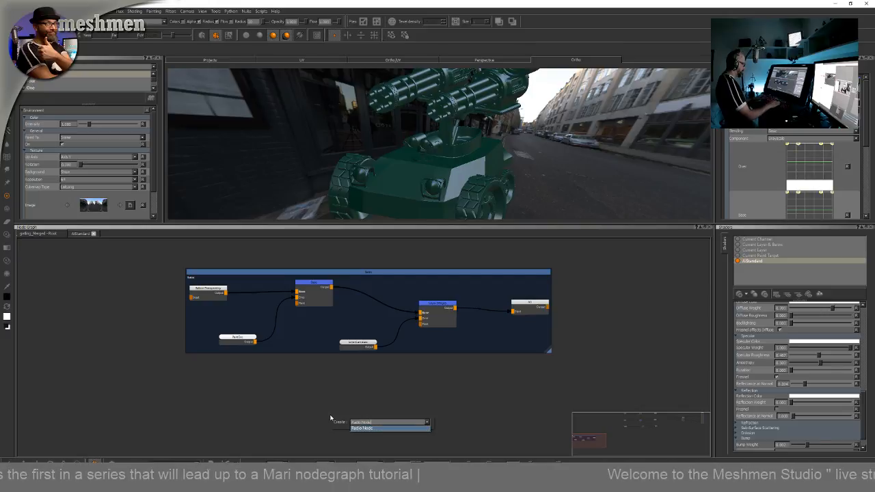
key(Return)
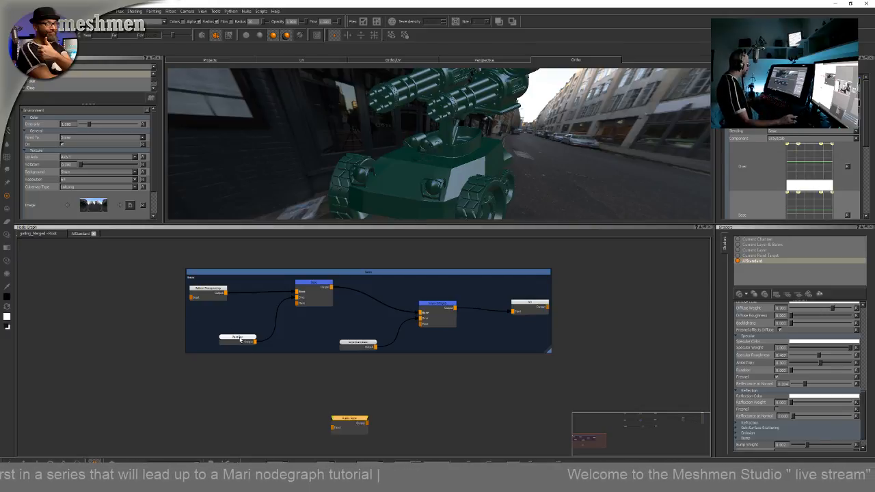
drag(225, 333, 218, 331)
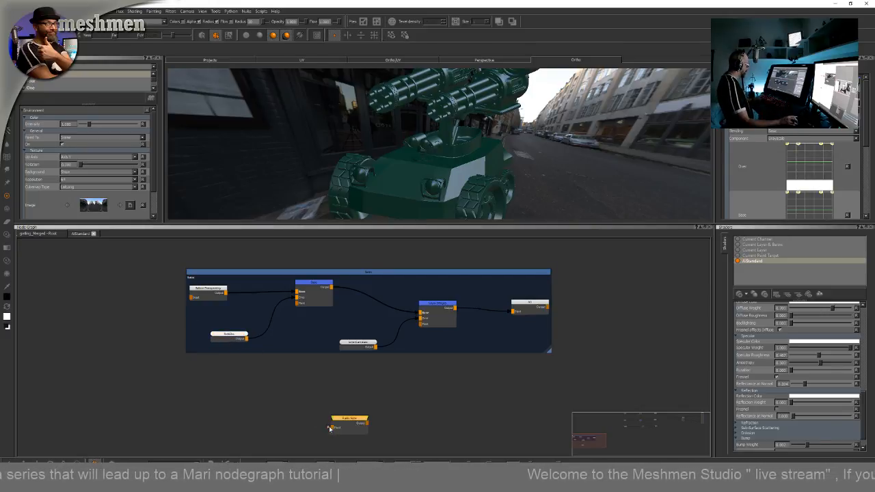
mouse_move(333, 427)
mouse_down()
mouse_move(250, 362)
mouse_move(249, 345)
mouse_up()
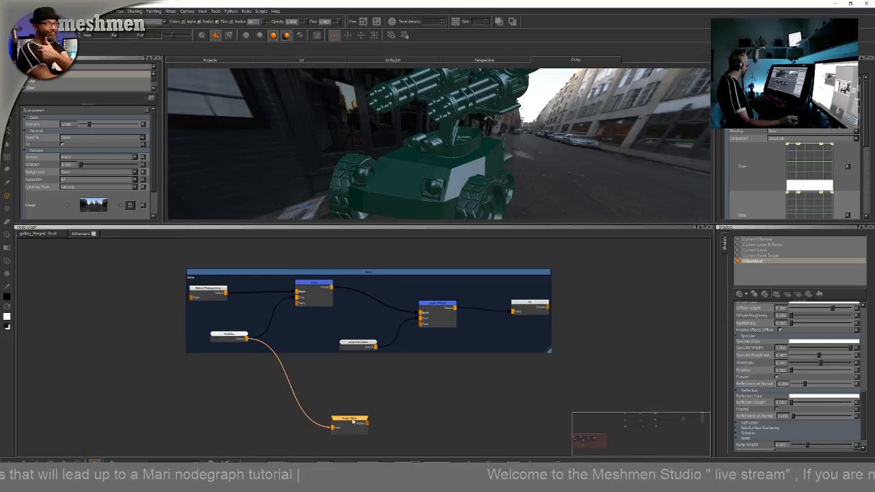
Create a Backdrop node below the Bakes backdrop, enlarge it and position it
scroll(362, 400, down, 3)
scroll(362, 401, down, 3)
middle_drag(360, 401, 327, 385)
middle_drag(309, 429, 305, 351)
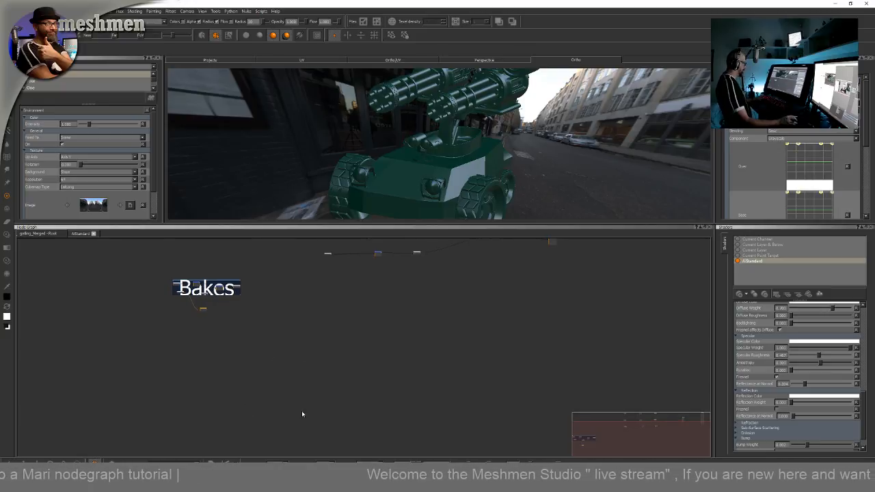
middle_drag(266, 407, 222, 397)
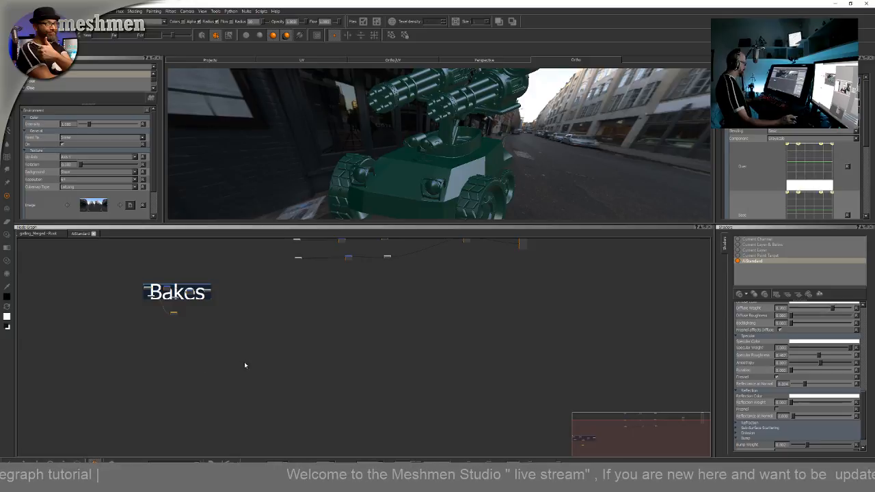
middle_drag(244, 365, 311, 351)
key(Tab)
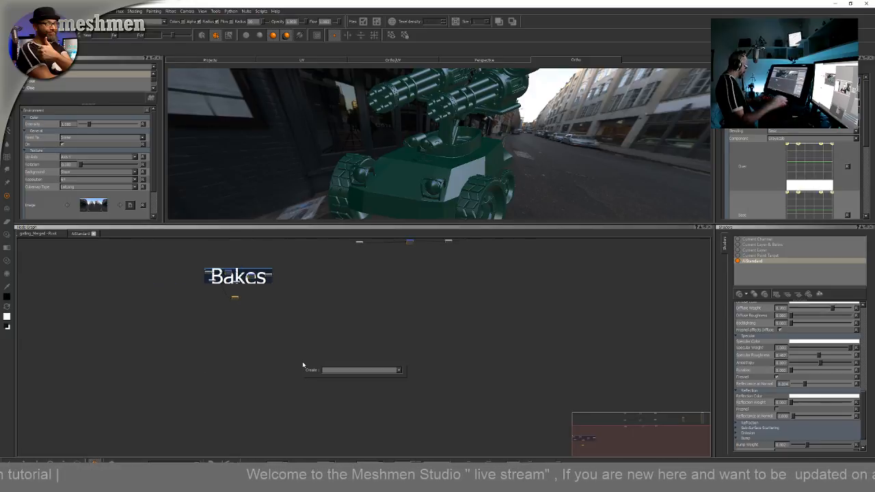
text(back)
key(Down)
key(Return)
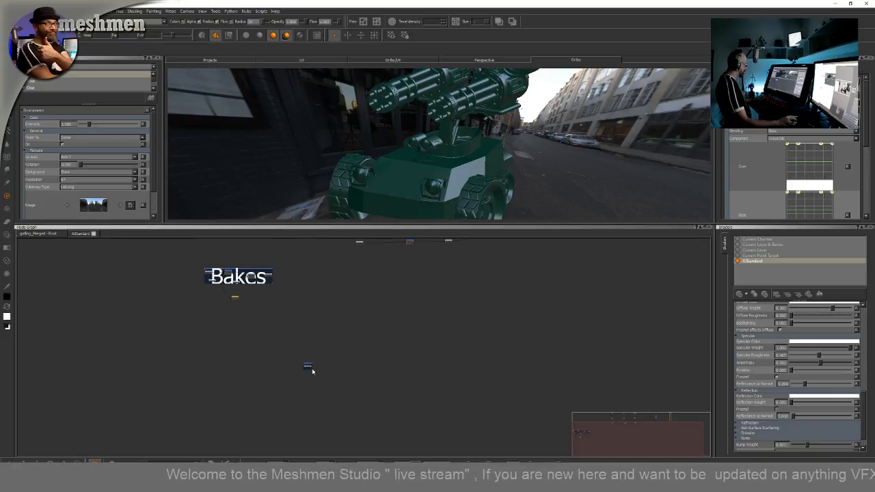
drag(318, 377, 485, 456)
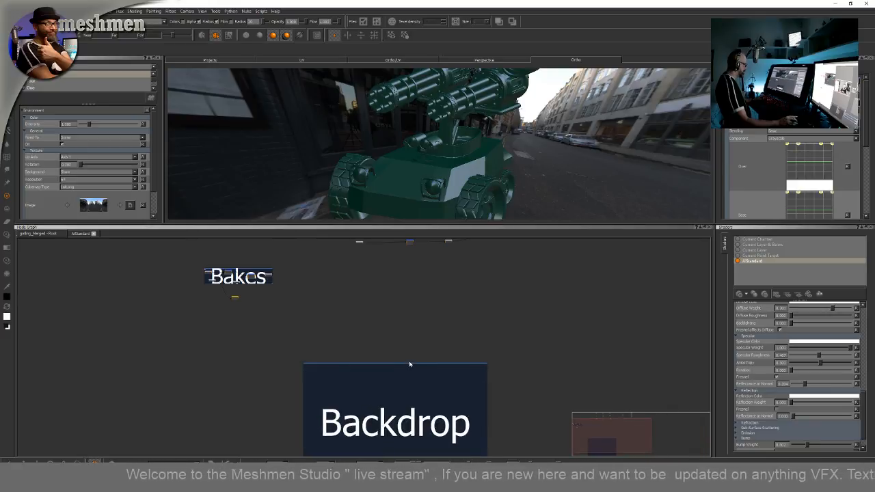
drag(373, 365, 336, 336)
middle_drag(354, 367, 348, 358)
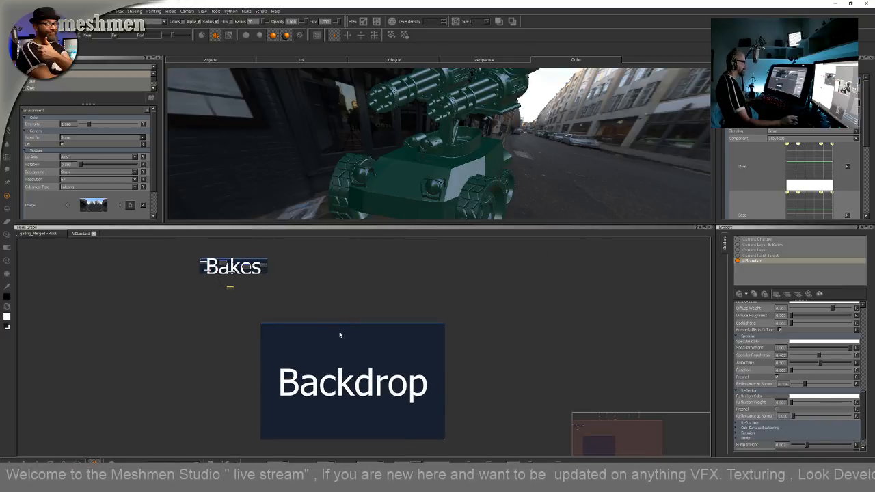
Rename the new backdrop's label to Dirtmask
scroll(340, 335, up, 2)
double_click(360, 320)
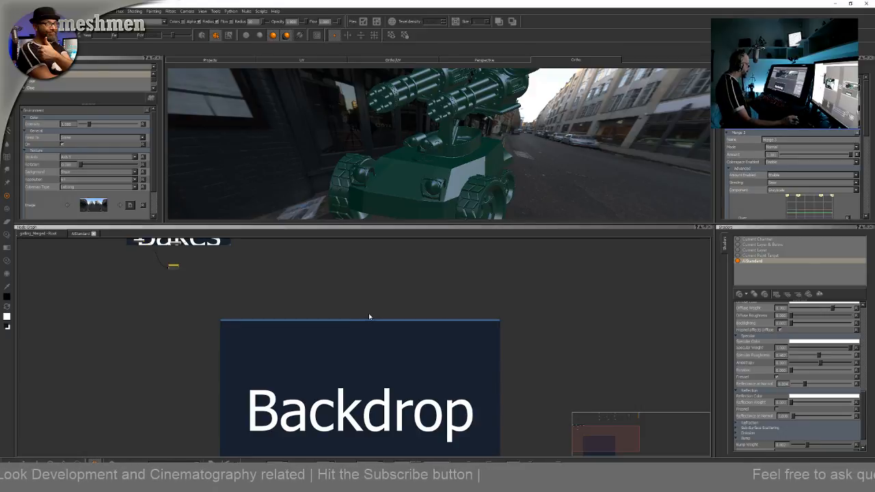
drag(373, 325, 375, 316)
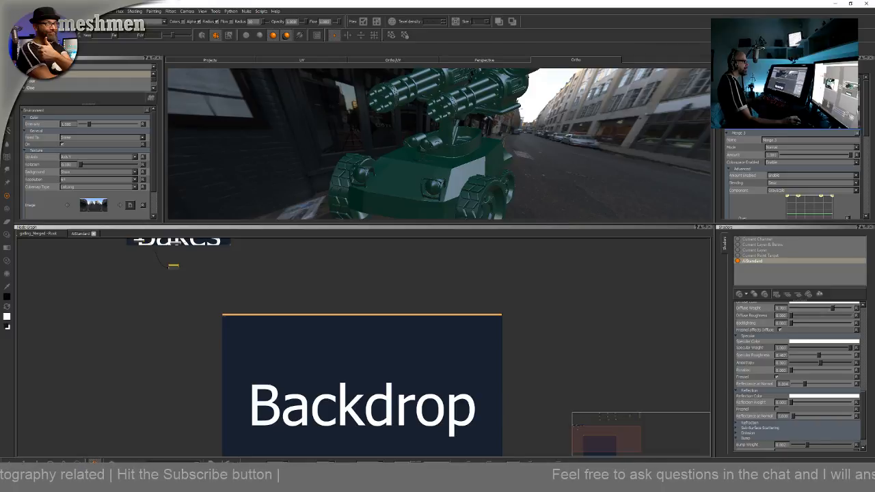
text(Dirtma)
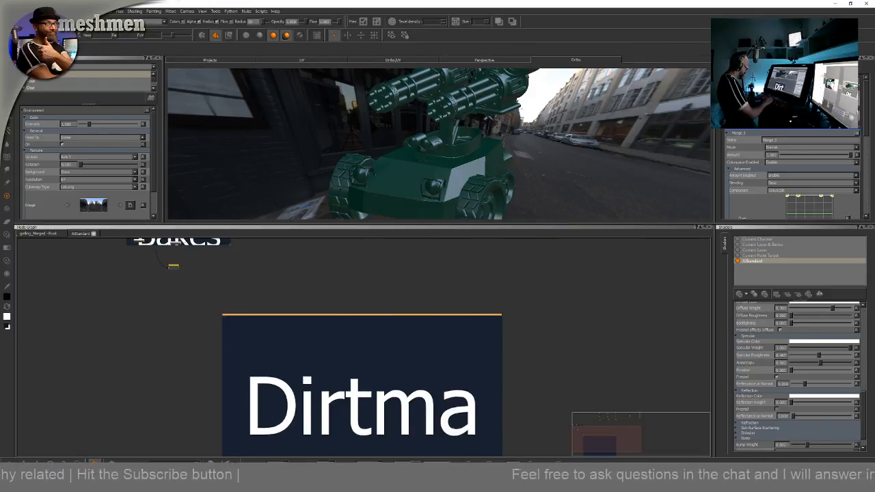
text(sk)
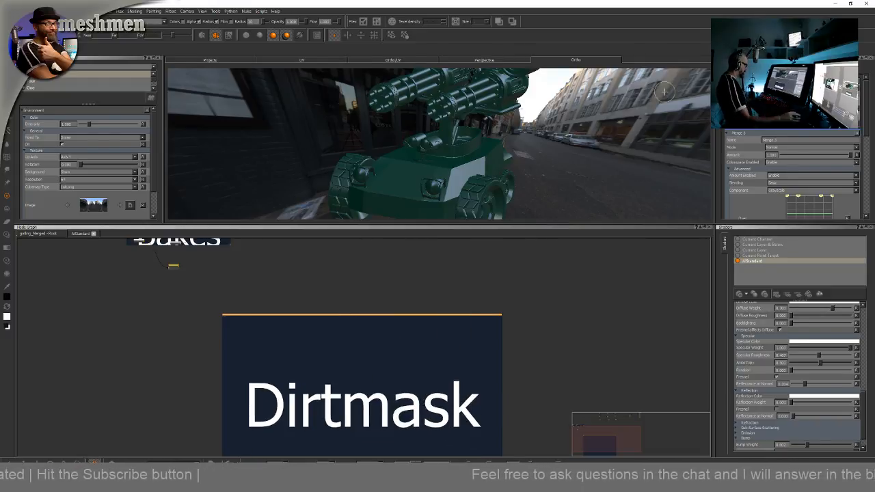
Reposition and slightly resize the Dirtmask backdrop
scroll(352, 318, down, 2)
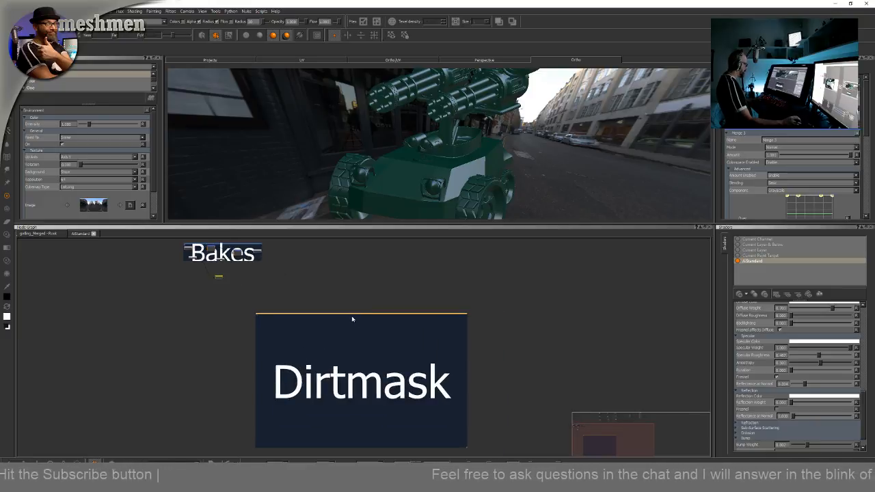
drag(353, 316, 359, 307)
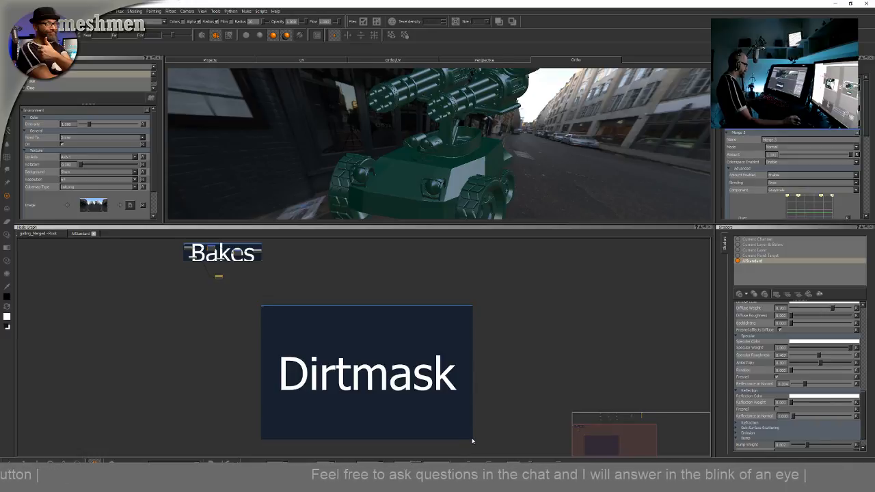
drag(473, 441, 477, 445)
middle_drag(487, 393, 422, 381)
scroll(463, 382, down, 1)
middle_drag(481, 354, 412, 365)
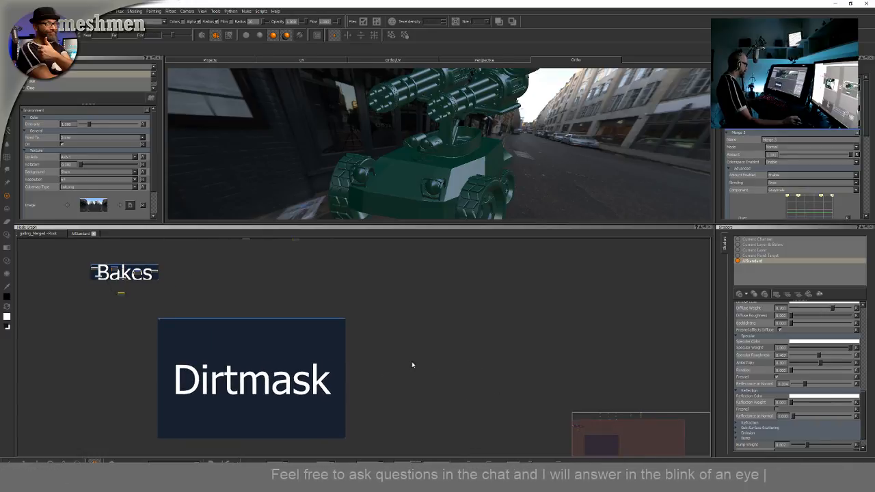
Create a second backdrop beside Dirtmask, enlarge it and label it Metal Mask
alt+drag(483, 117, 451, 117)
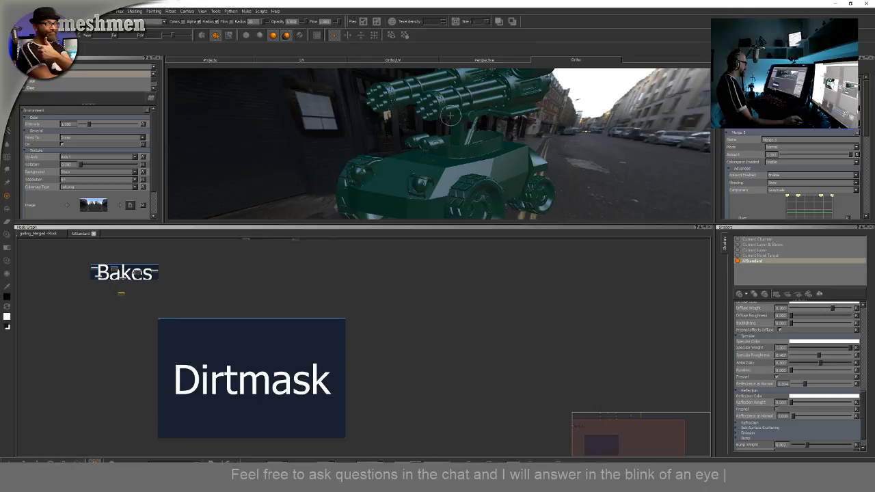
scroll(410, 344, up, 1)
middle_drag(410, 343, 389, 332)
key(Tab)
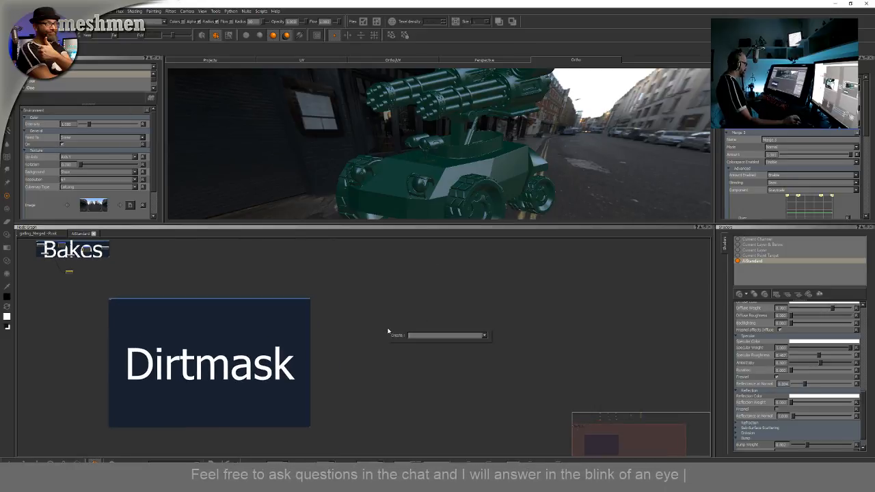
text(back)
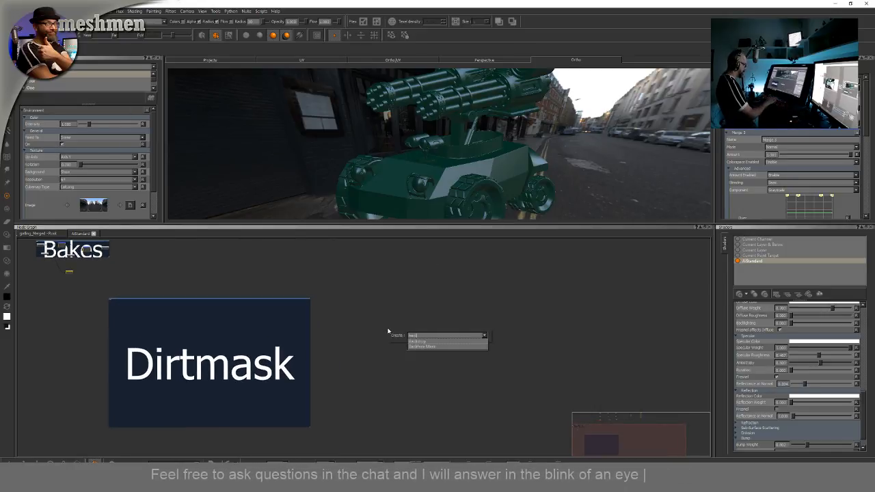
key(Return)
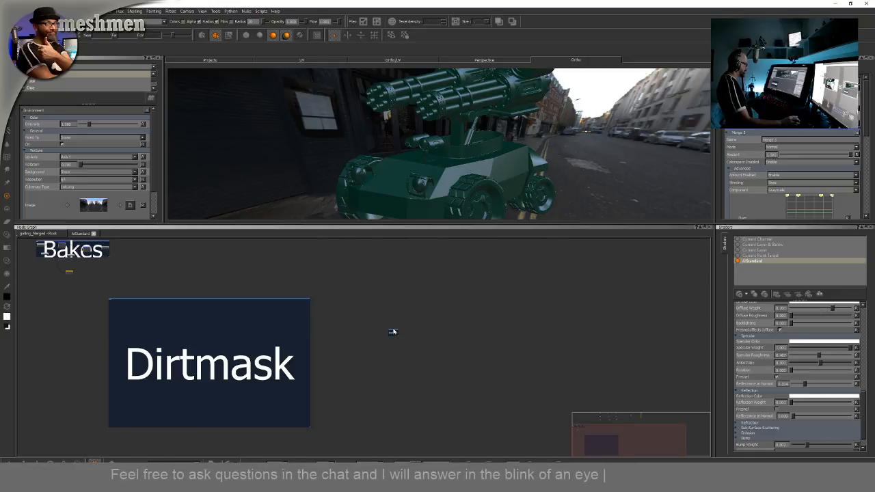
click(334, 301)
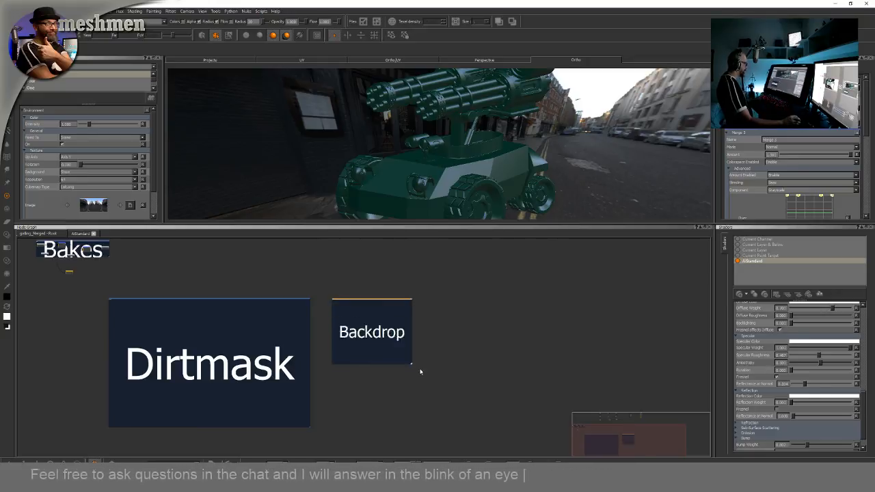
drag(420, 372, 567, 428)
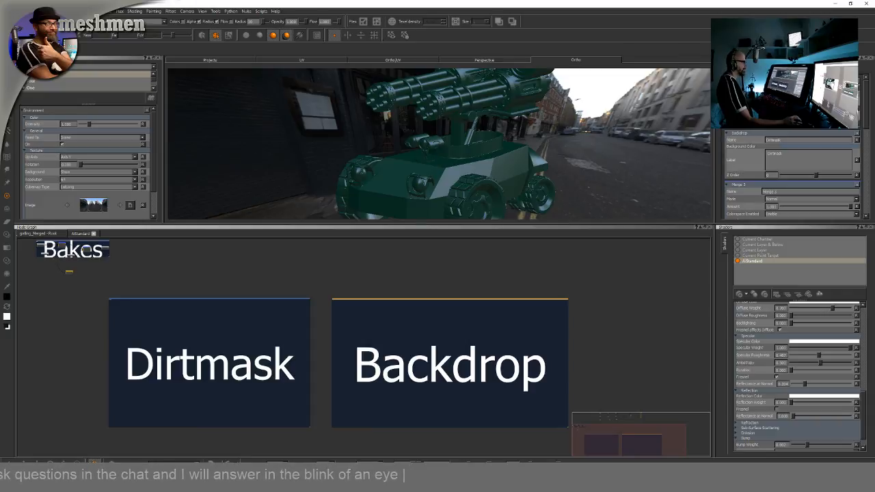
text(M)
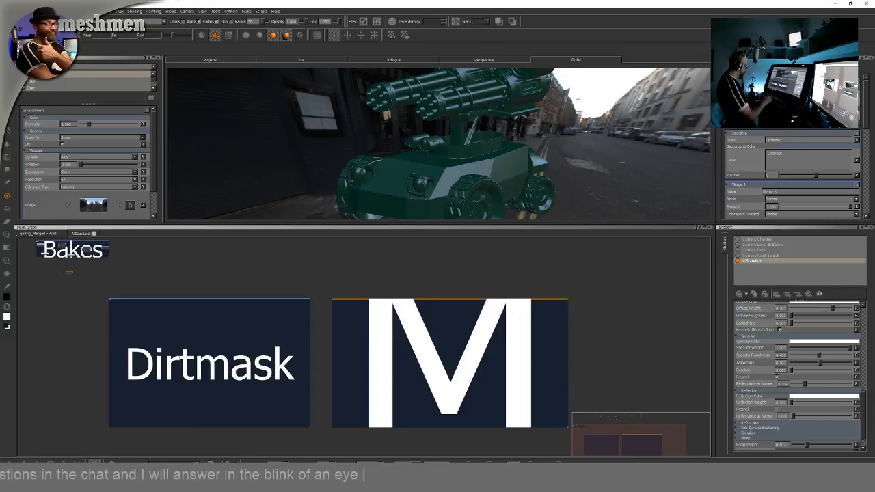
text(etal Mask)
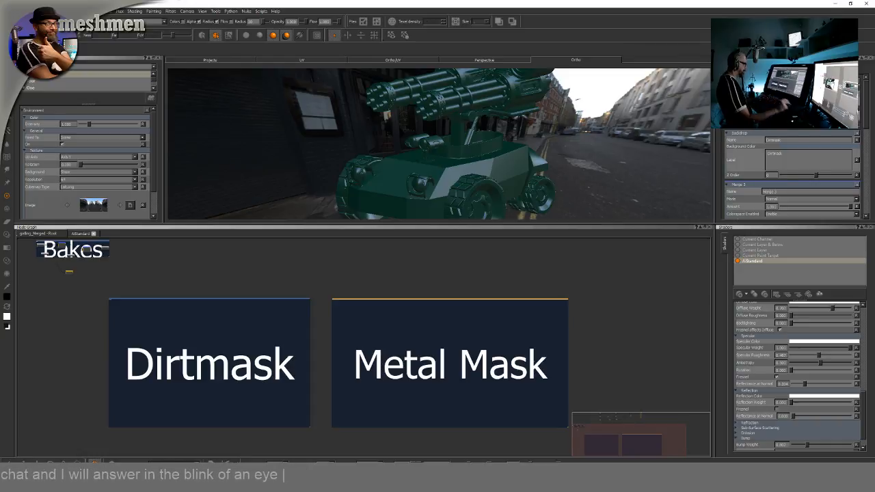
Set the Metal Mask backdrop's background colour to dark grey
click(556, 281)
click(520, 302)
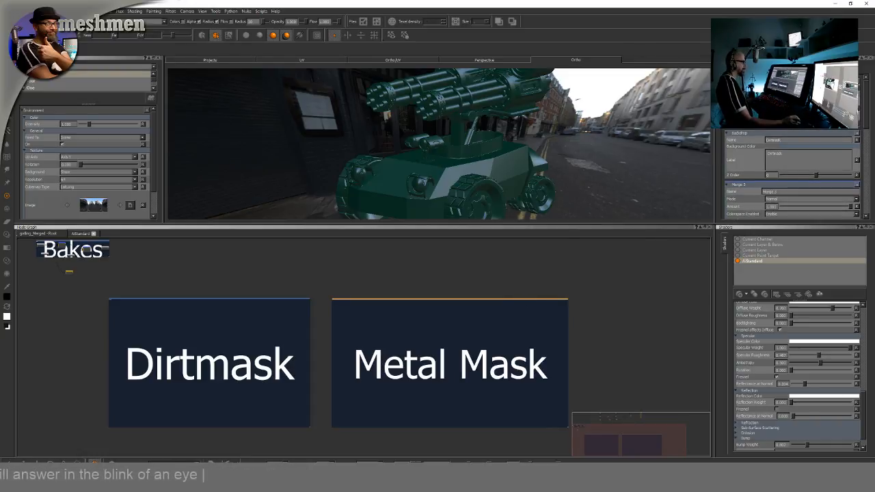
click(809, 146)
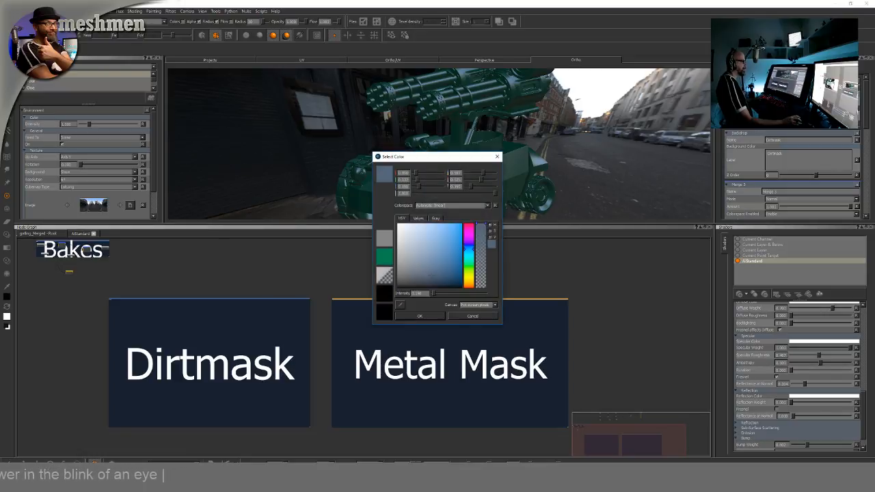
drag(440, 285, 370, 283)
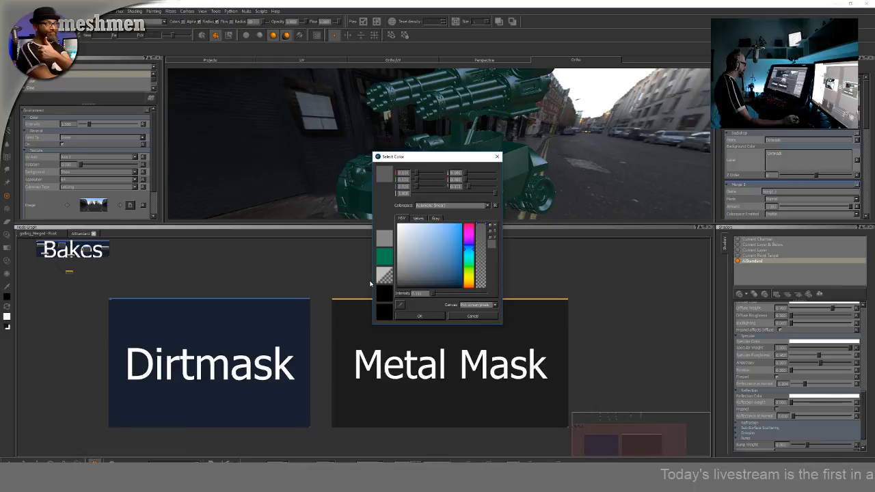
click(402, 317)
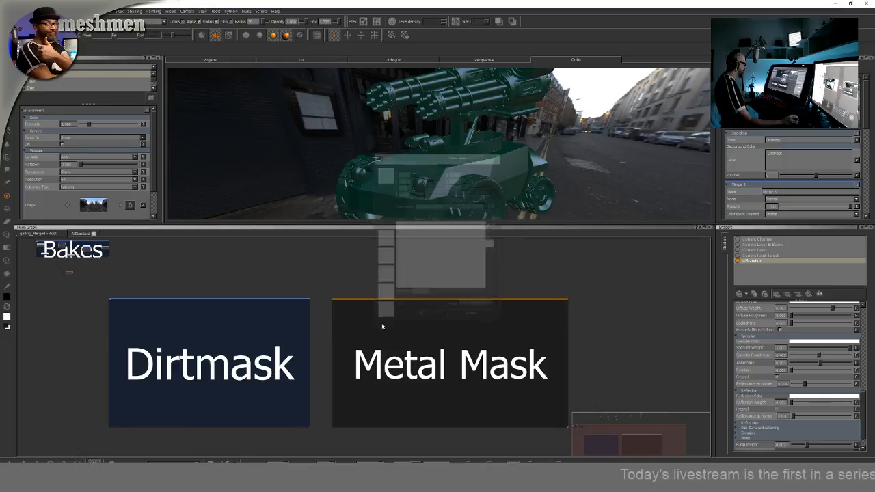
Set the Dirtmask backdrop's background colour to a dark brownish orange
double_click(255, 302)
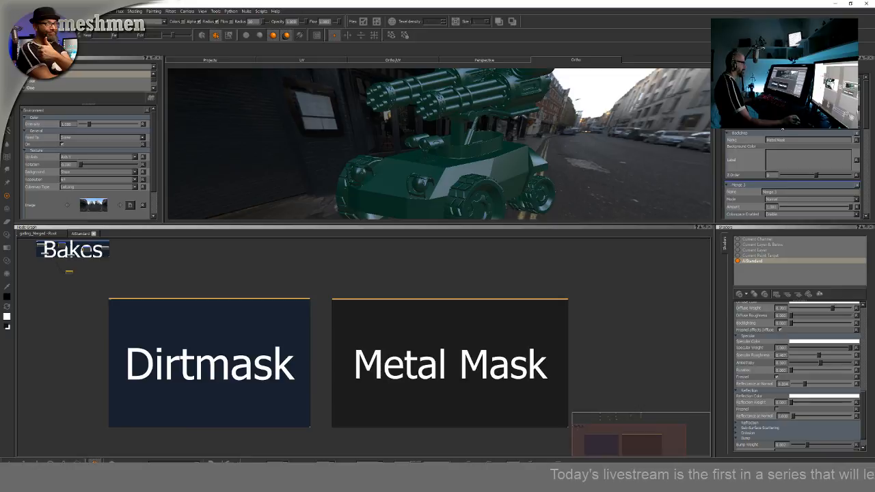
click(808, 95)
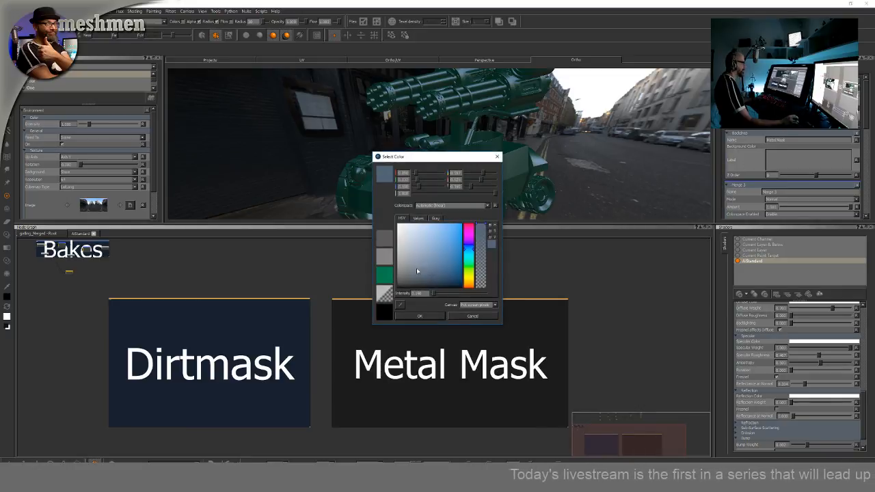
drag(416, 268, 383, 286)
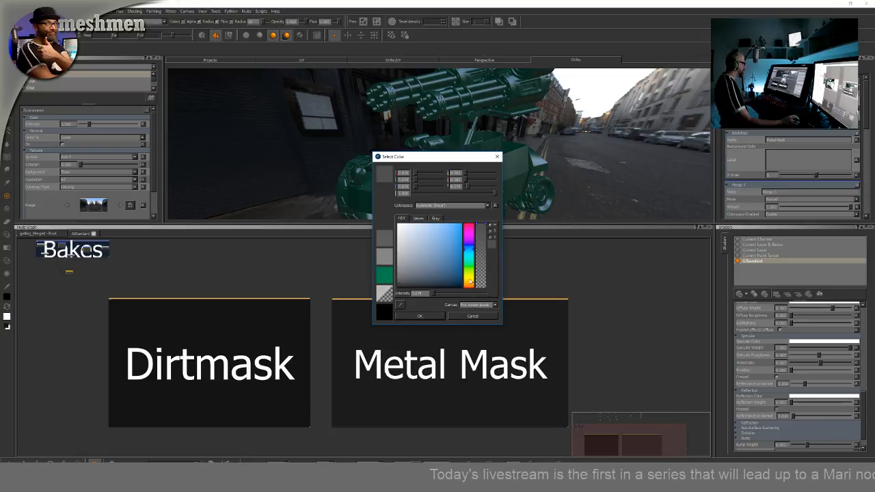
drag(470, 283, 465, 265)
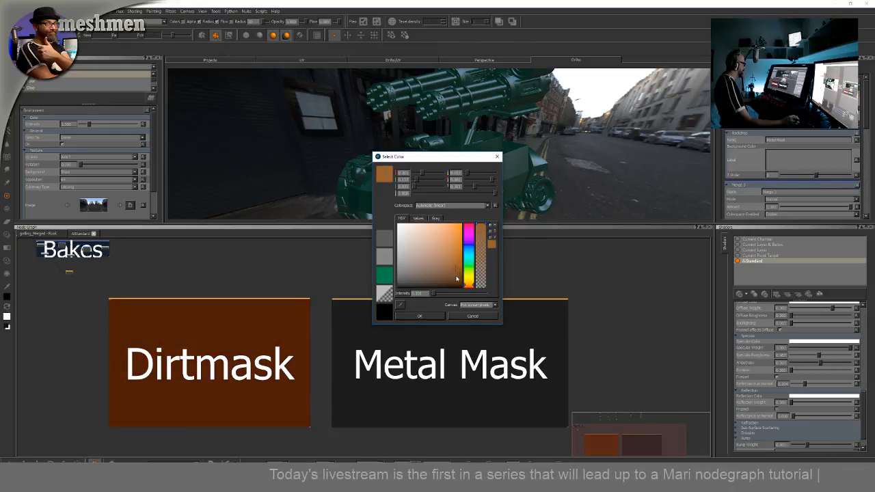
click(418, 317)
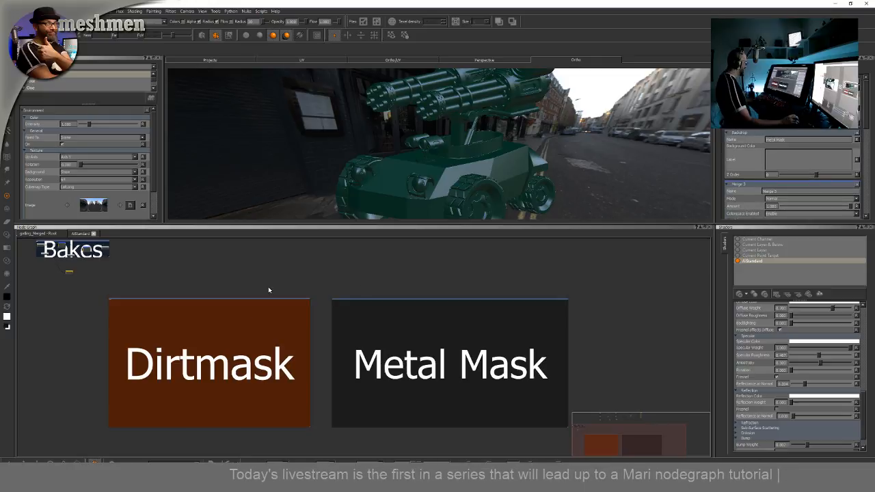
Move the OCC_bake radio node from below the Bakes backdrop into the Dirtmask backdrop
scroll(265, 292, down, 6)
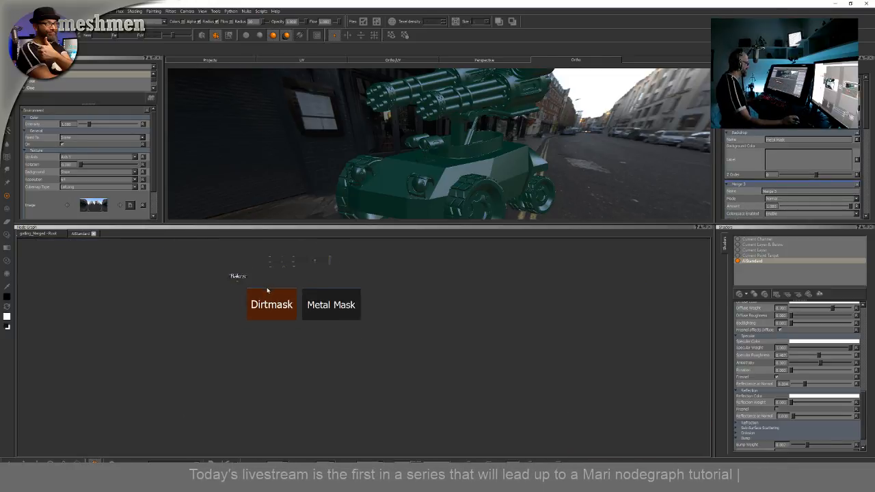
middle_drag(268, 290, 273, 347)
scroll(274, 345, up, 10)
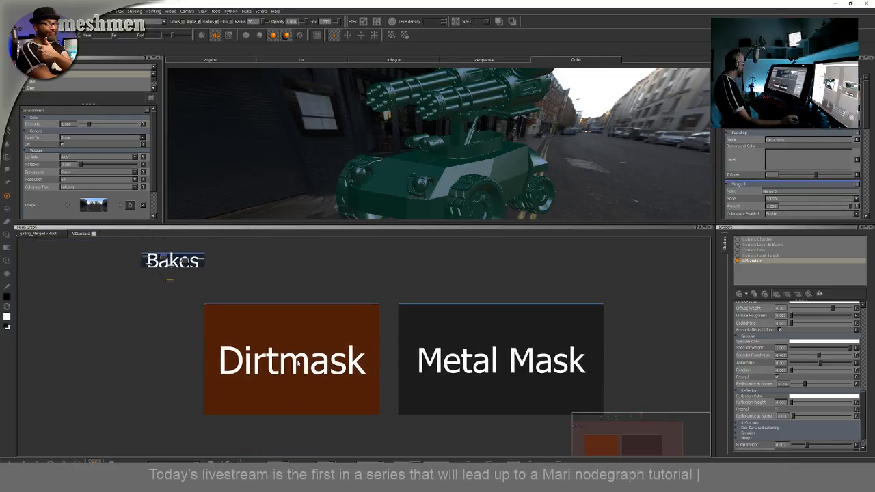
middle_drag(214, 304, 275, 359)
scroll(217, 298, up, 3)
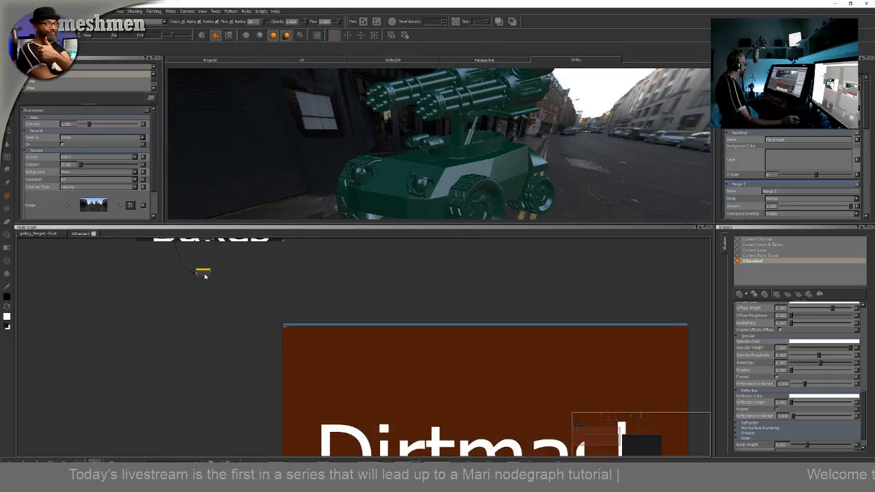
drag(205, 274, 310, 425)
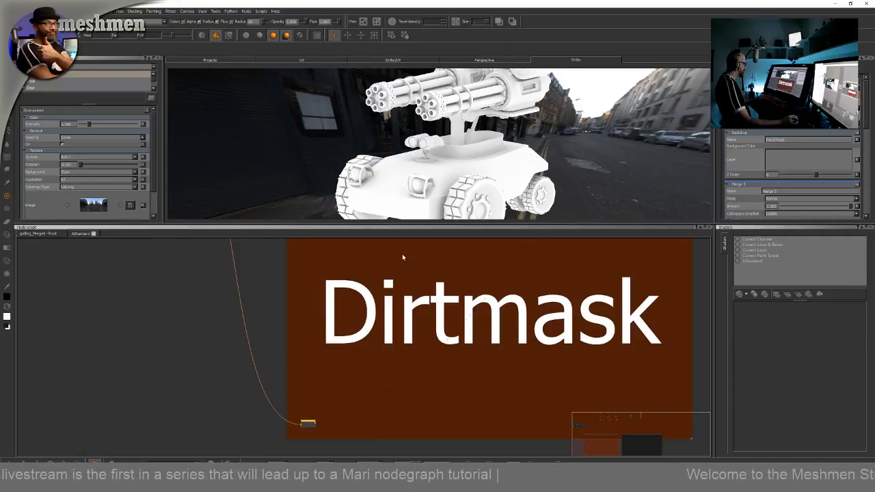
middle_drag(437, 164, 489, 196)
alt+drag(489, 196, 498, 176)
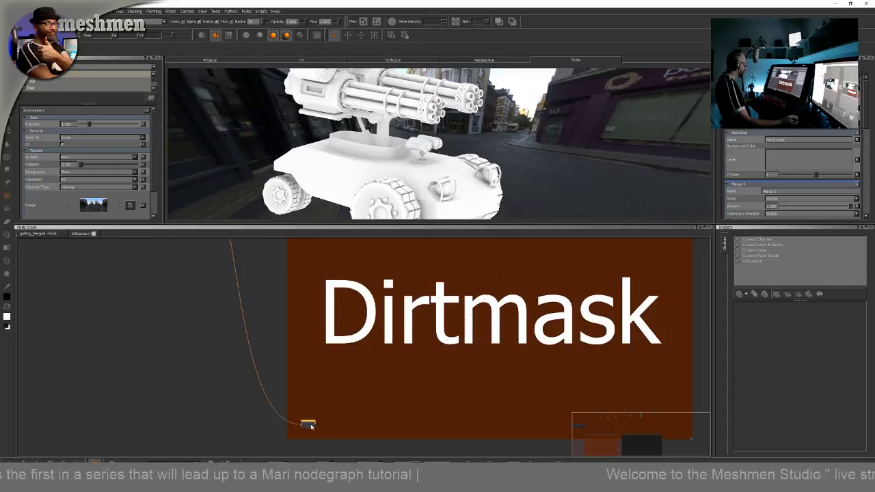
drag(312, 427, 312, 430)
scroll(316, 416, up, 2)
middle_drag(317, 411, 362, 335)
scroll(349, 342, up, 1)
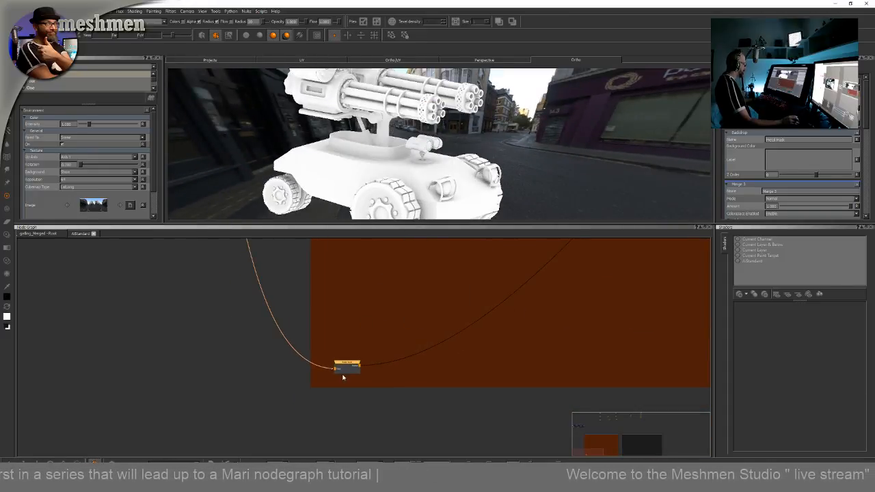
click(345, 369)
drag(349, 364, 353, 335)
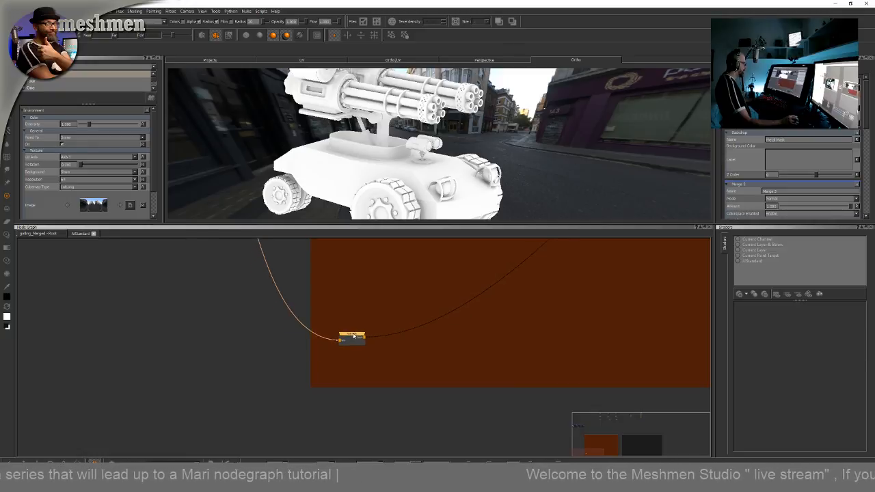
Examine the OCC_bake node and its connections inside the Bakes backdrop
scroll(350, 327, up, 2)
middle_drag(339, 291, 425, 377)
scroll(280, 314, down, 3)
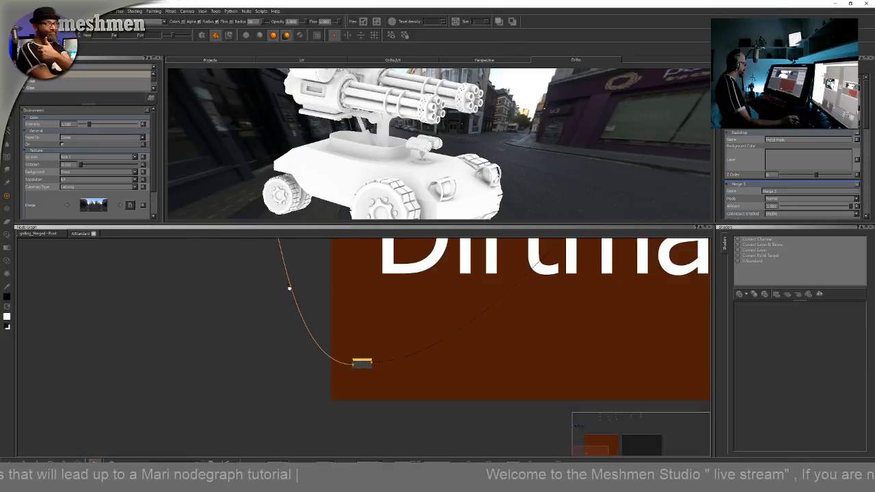
scroll(280, 314, up, 4)
scroll(291, 326, down, 3)
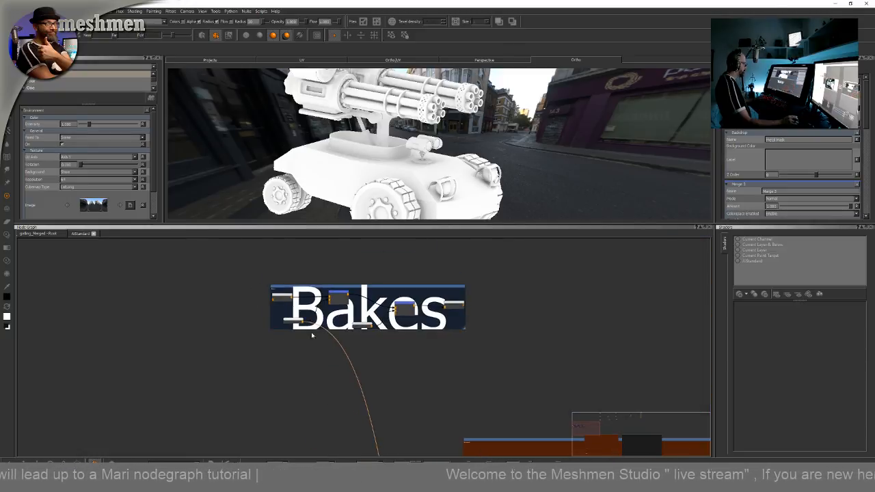
scroll(288, 328, up, 5)
drag(254, 288, 250, 283)
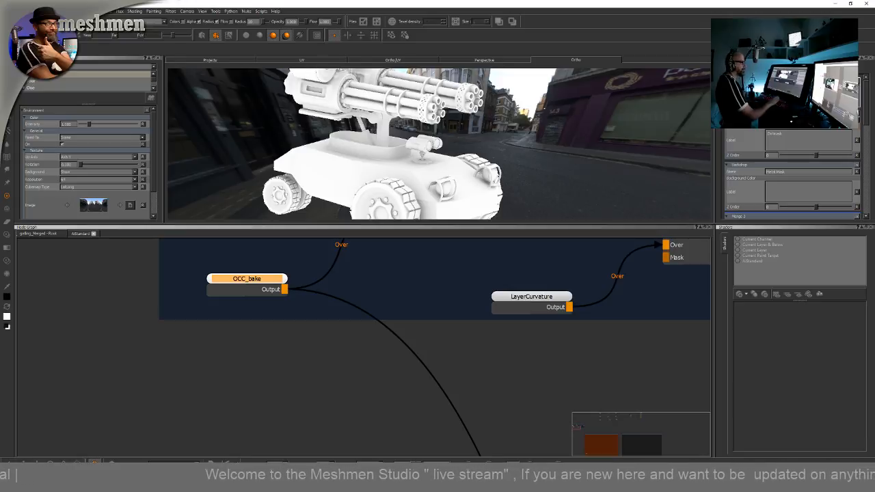
scroll(420, 362, down, 6)
middle_drag(478, 393, 268, 269)
scroll(367, 365, down, 3)
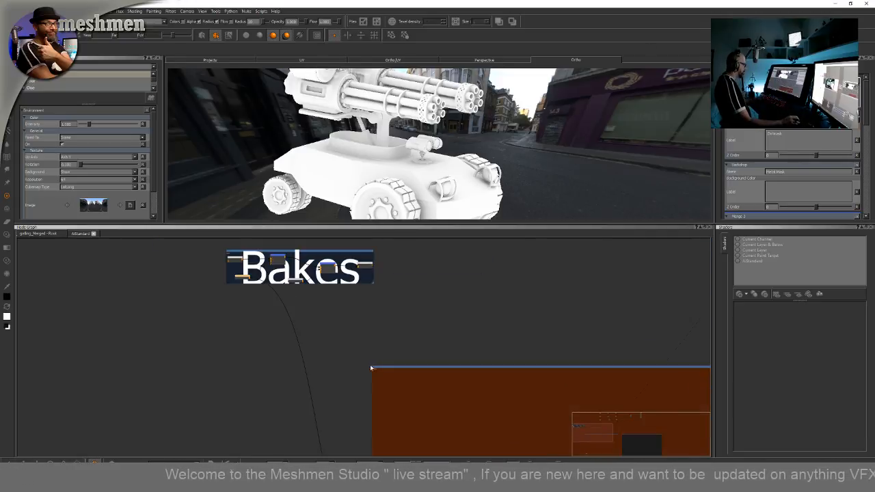
Toggle the radio node display on the radio node inside the Dirtmask backdrop
middle_drag(370, 368, 408, 260)
scroll(436, 324, up, 6)
middle_drag(440, 357, 437, 379)
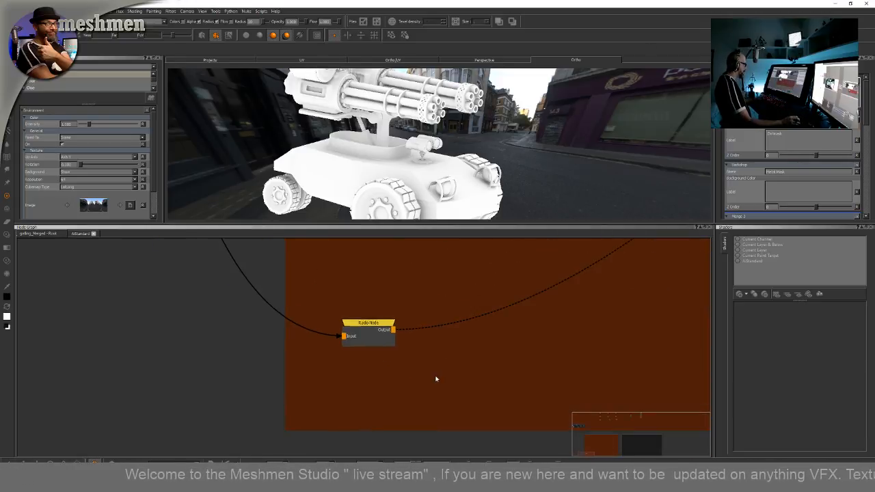
scroll(436, 378, up, 2)
right_click(332, 295)
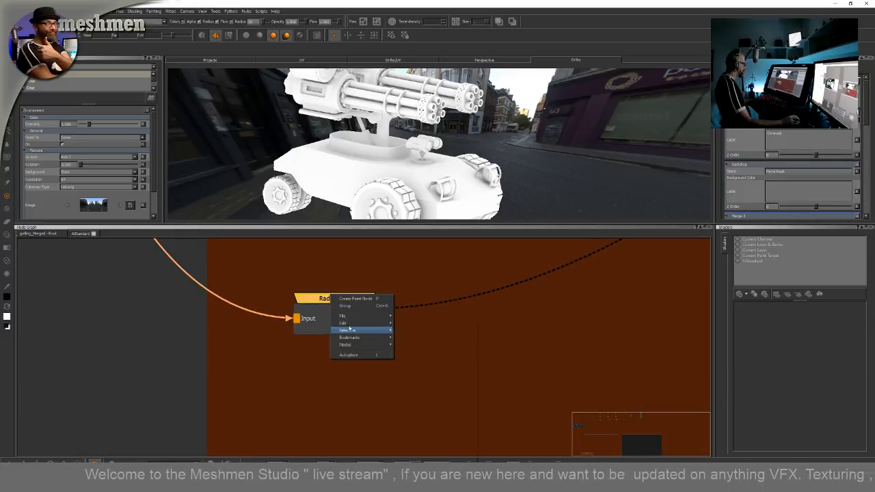
mouse_move(347, 324)
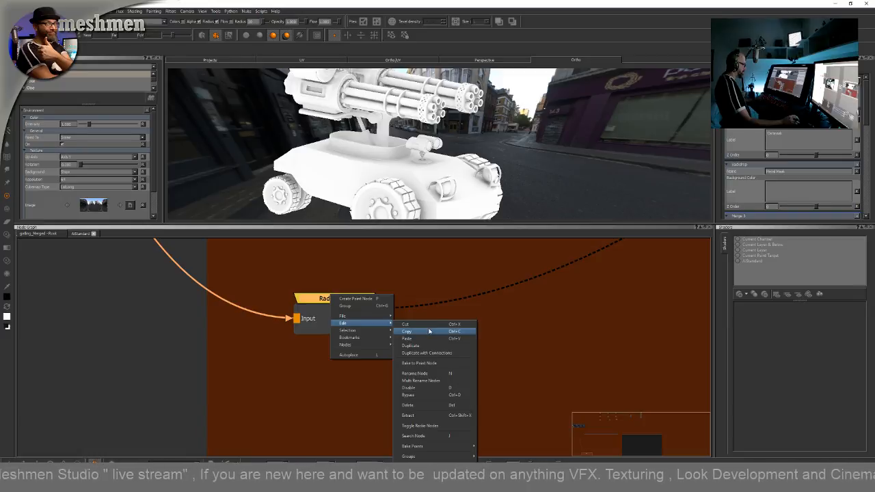
mouse_move(435, 450)
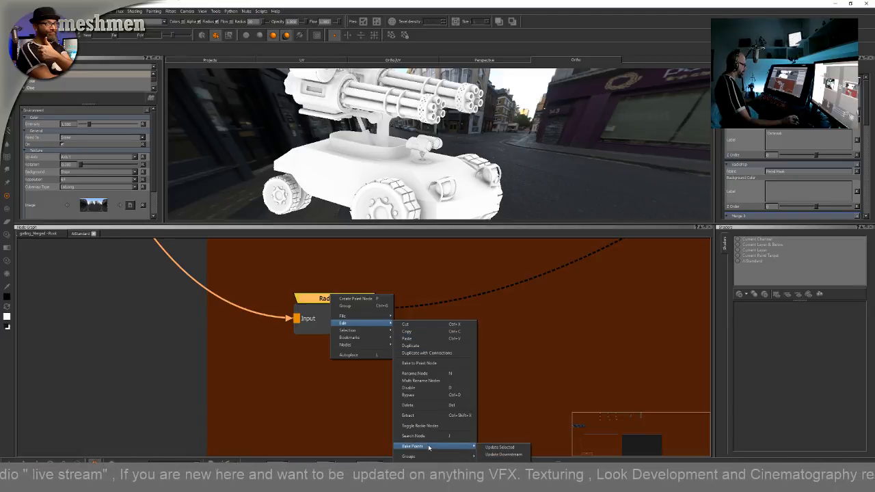
click(421, 426)
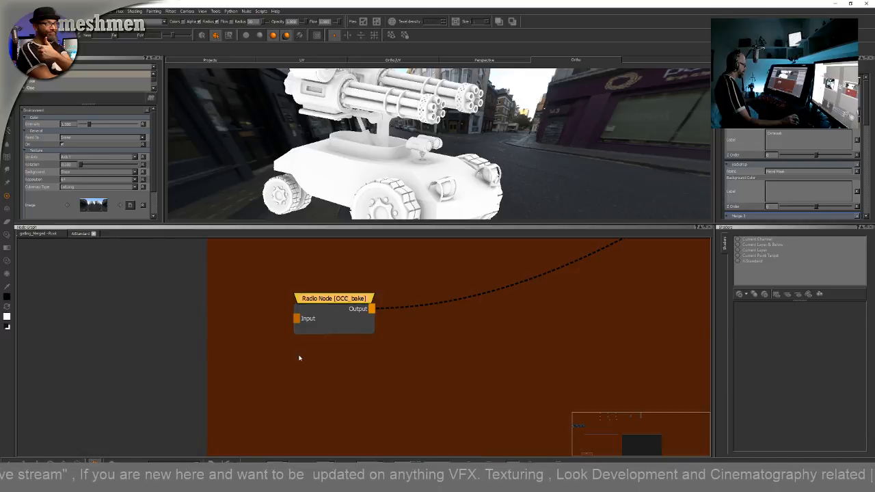
Bring a Merge node into the Dirtmask backdrop beside the OCC_bake radio node
scroll(296, 333, down, 10)
middle_drag(296, 335, 372, 404)
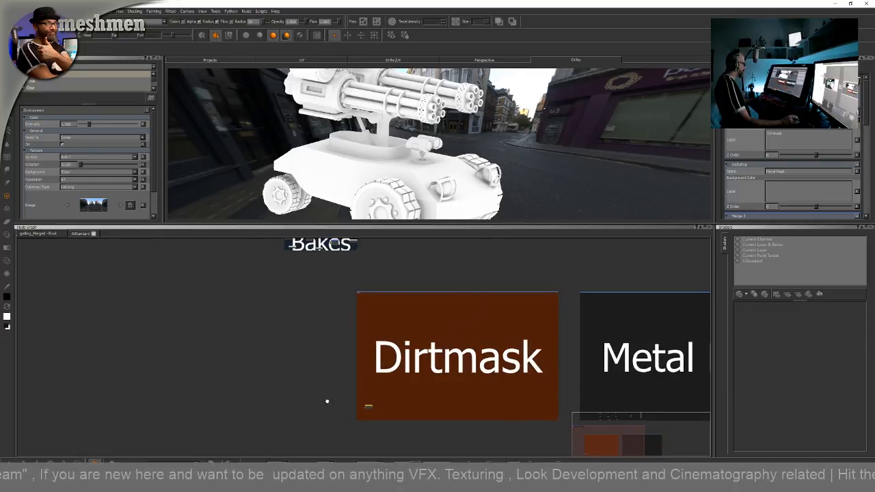
middle_drag(259, 270, 345, 338)
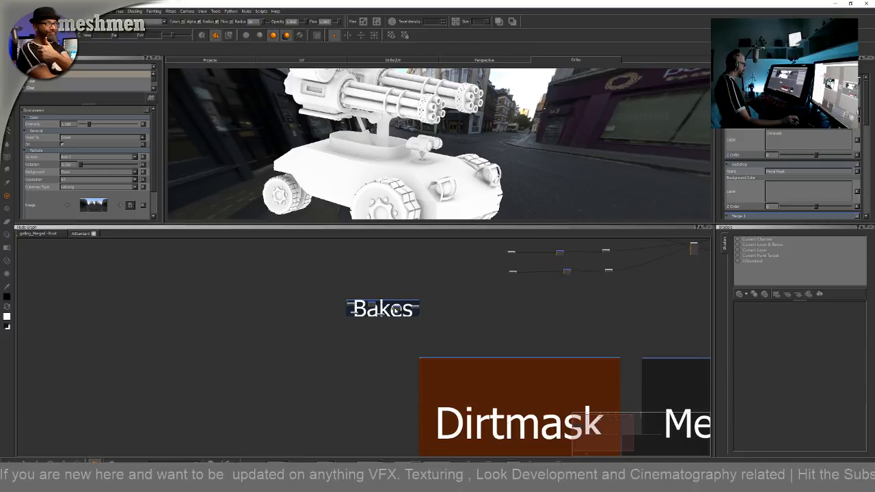
scroll(392, 303, up, 3)
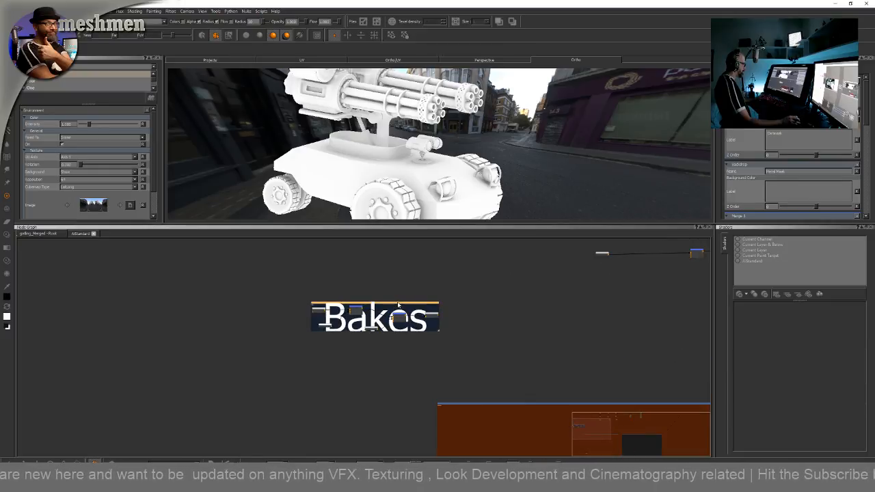
drag(393, 303, 242, 423)
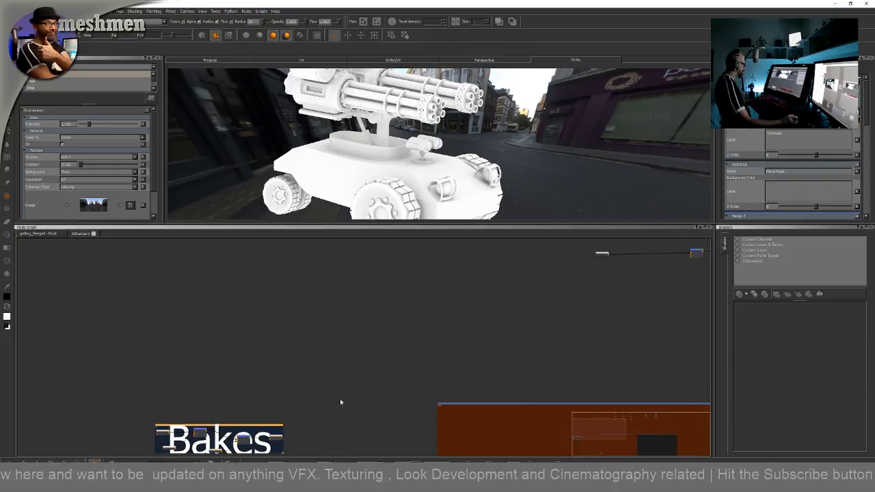
middle_drag(362, 439, 360, 314)
middle_drag(472, 386, 188, 304)
middle_drag(244, 363, 434, 367)
scroll(394, 366, up, 4)
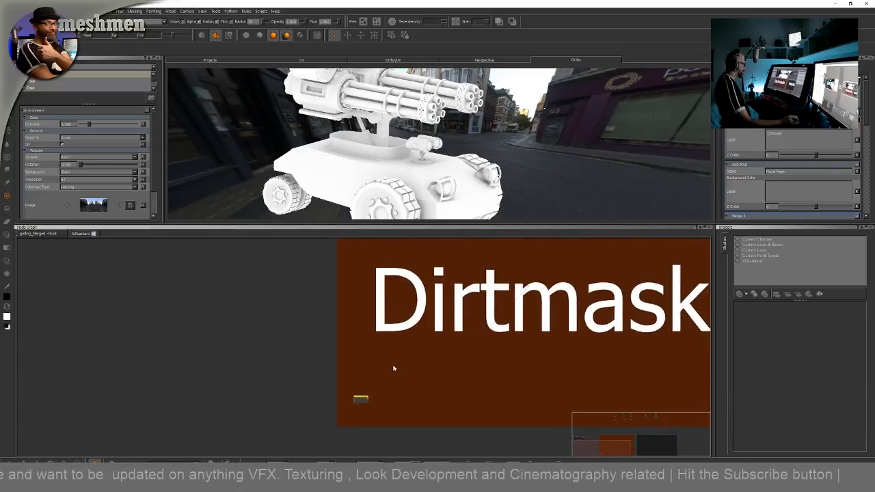
drag(329, 424, 316, 403)
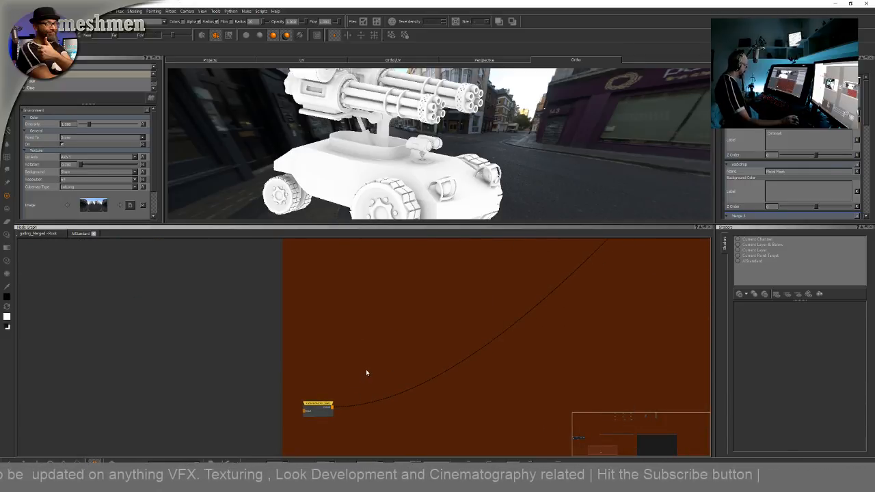
drag(383, 387, 414, 350)
scroll(402, 416, up, 2)
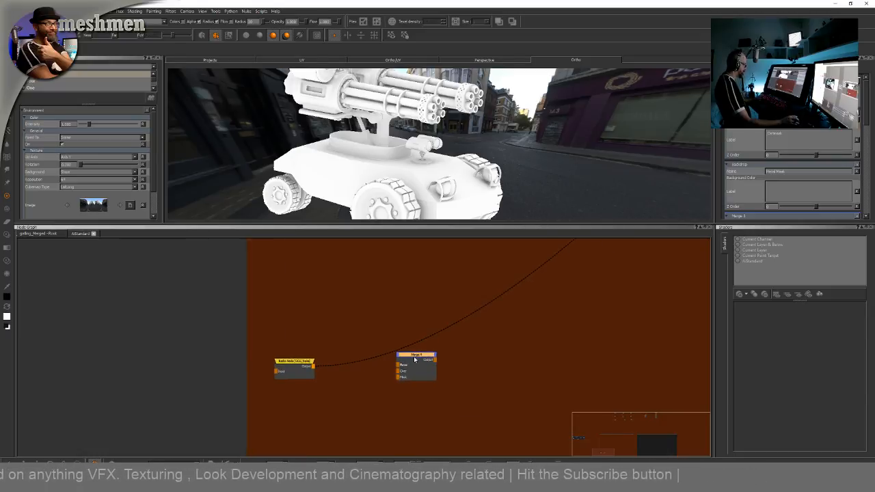
Connect the OCC_bake radio node's output to the Merge node's Base input and arrange both nodes
drag(324, 370, 382, 387)
drag(318, 360, 304, 360)
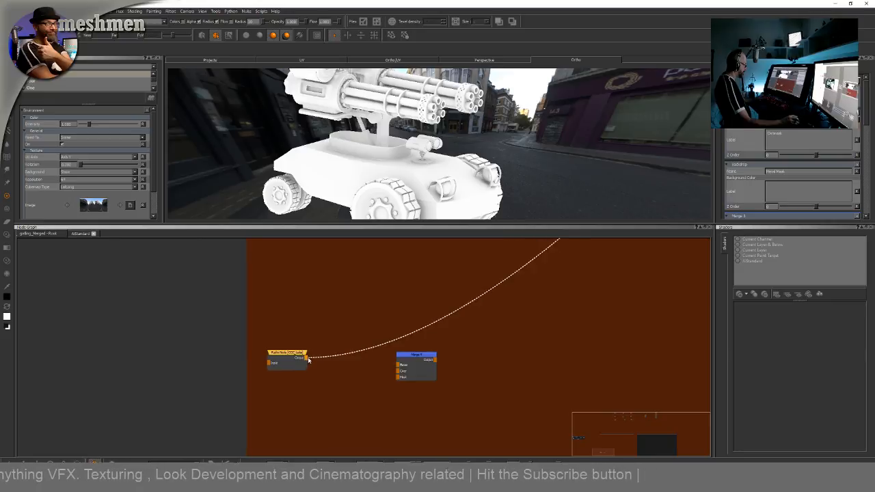
drag(398, 365, 430, 350)
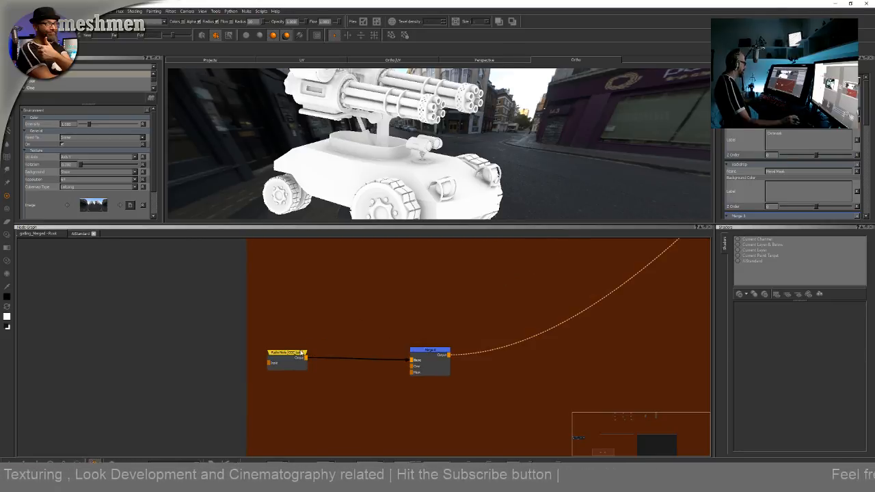
drag(293, 354, 293, 355)
Insert an Invert node between the OCC_bake radio node and the Merge node
key(Tab)
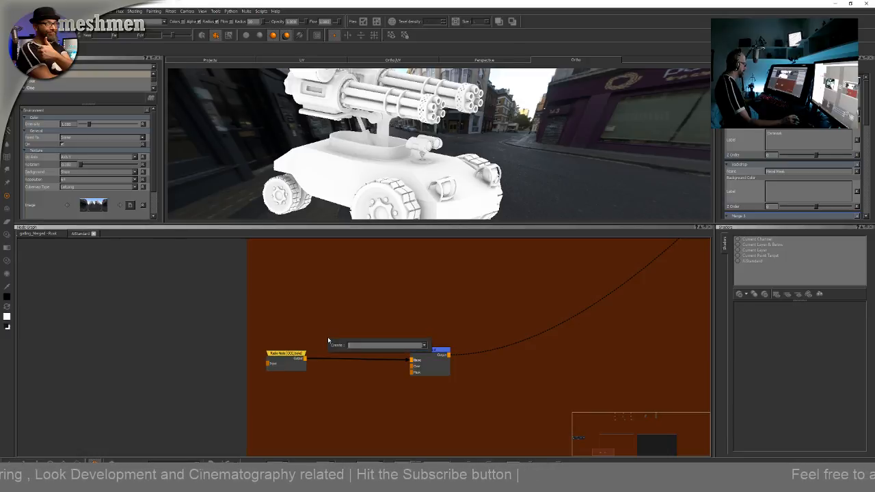
text(inv)
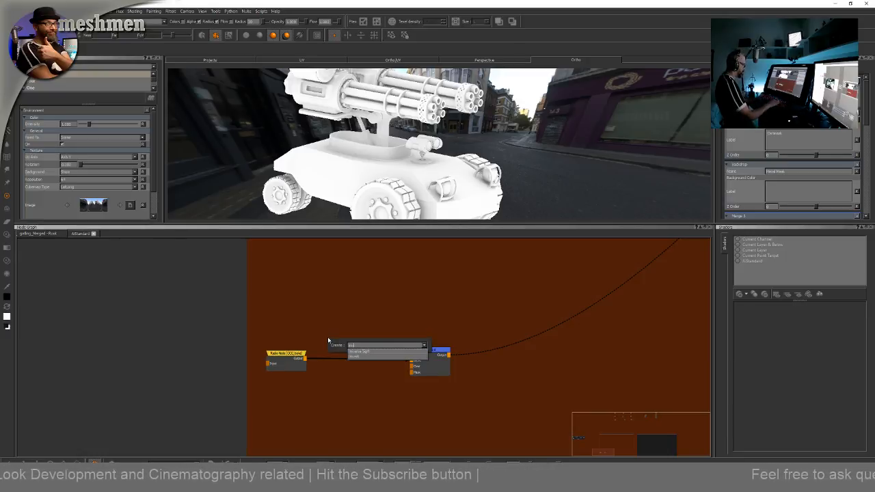
key(Down)
key(Return)
drag(349, 342, 362, 355)
drag(427, 351, 483, 346)
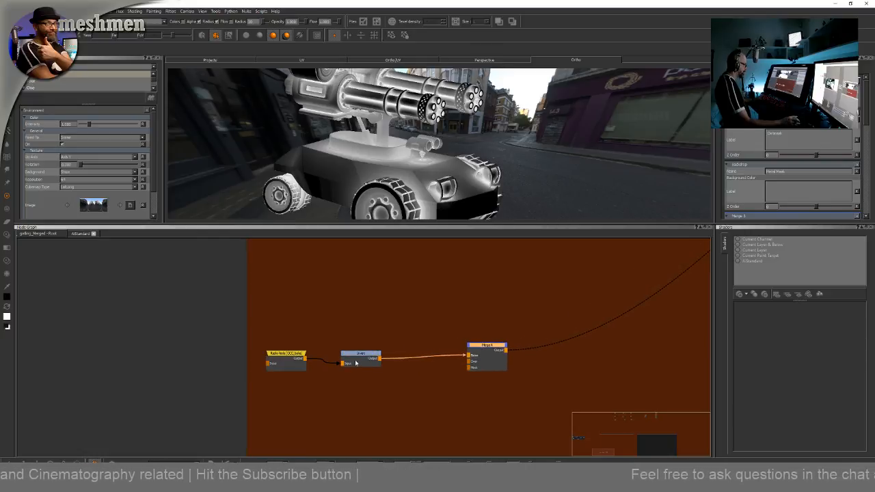
Delete the Invert node from the Dirtmask chain
drag(364, 353, 371, 354)
double_click(373, 353)
key(Delete)
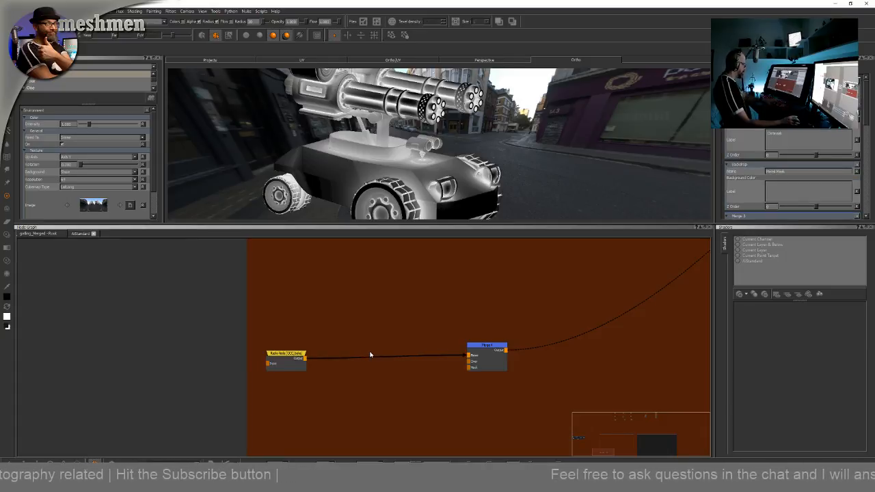
Insert a Brightness Lookup node between the OCC_bake radio node and the Merge node
key(Tab)
text(bri)
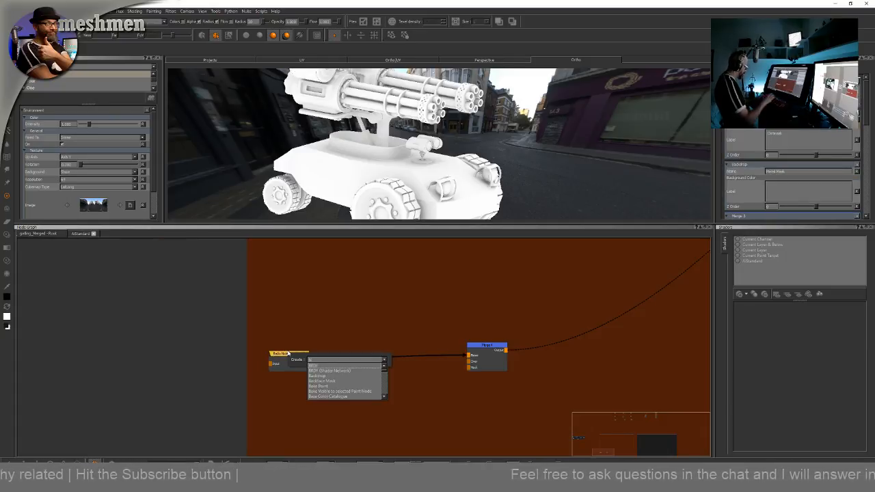
key(Down)
key(Down)
key(Return)
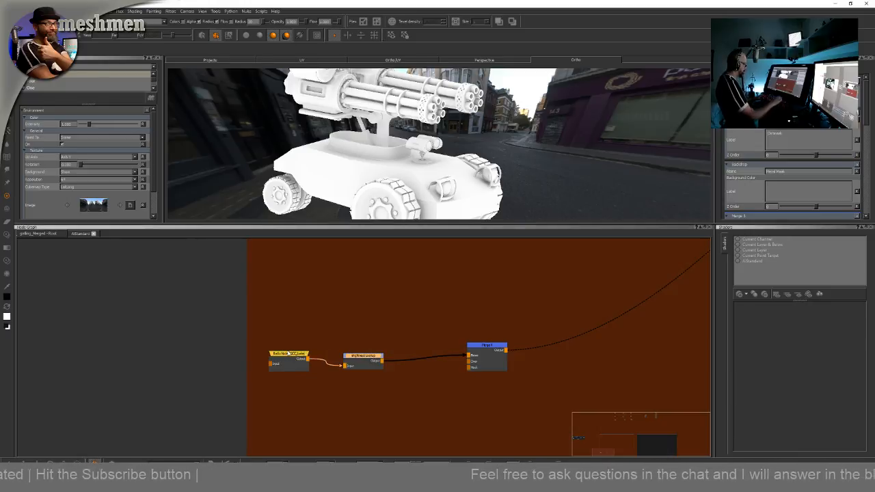
drag(370, 357, 385, 358)
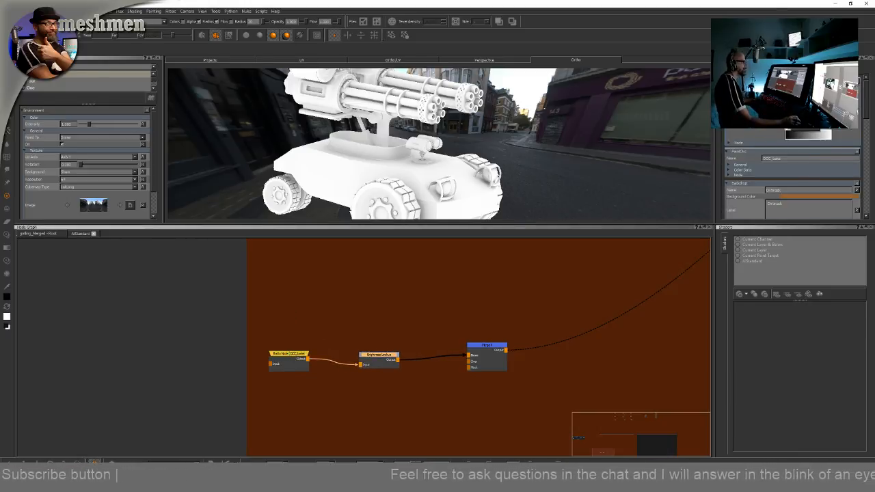
Add a Bake Point node inside the Dirtmask backdrop and connect the Merge node's output to it
alt+drag(563, 170, 537, 174)
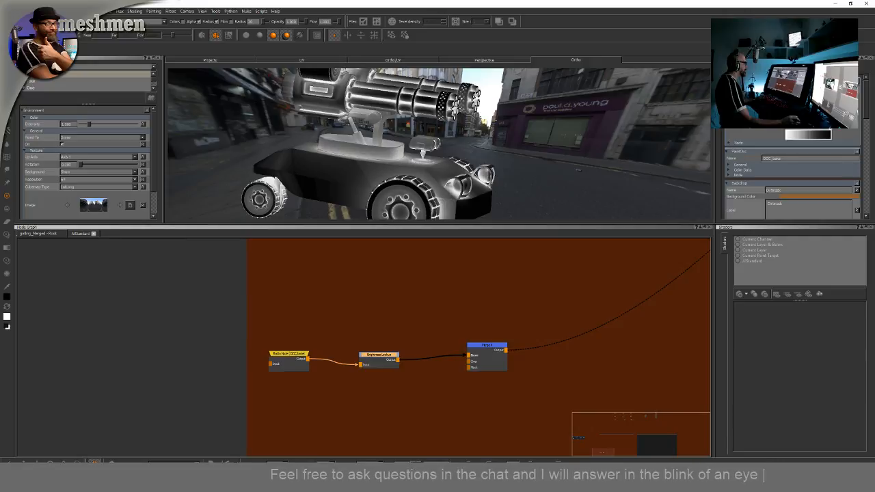
alt+drag(537, 173, 559, 162)
drag(504, 347, 508, 351)
scroll(460, 298, down, 2)
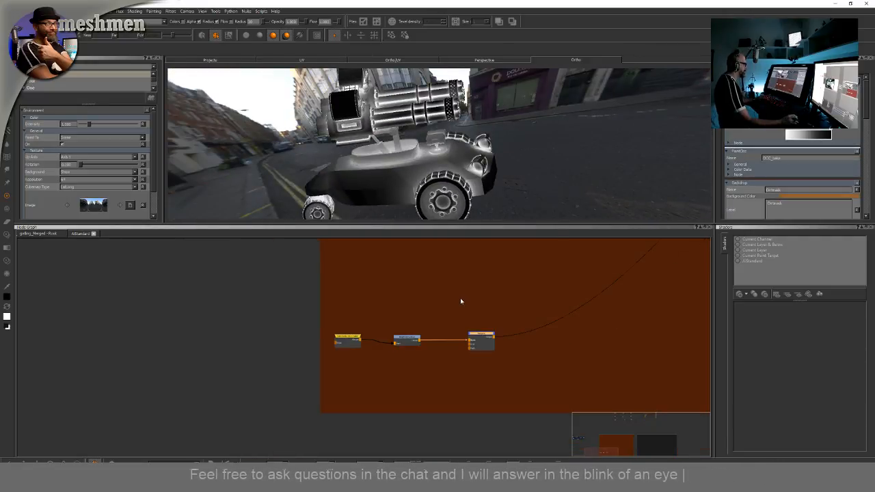
middle_drag(460, 298, 434, 313)
middle_drag(486, 296, 419, 314)
scroll(445, 305, down, 3)
middle_drag(508, 322, 493, 347)
scroll(513, 351, up, 3)
scroll(501, 341, up, 1)
key(Tab)
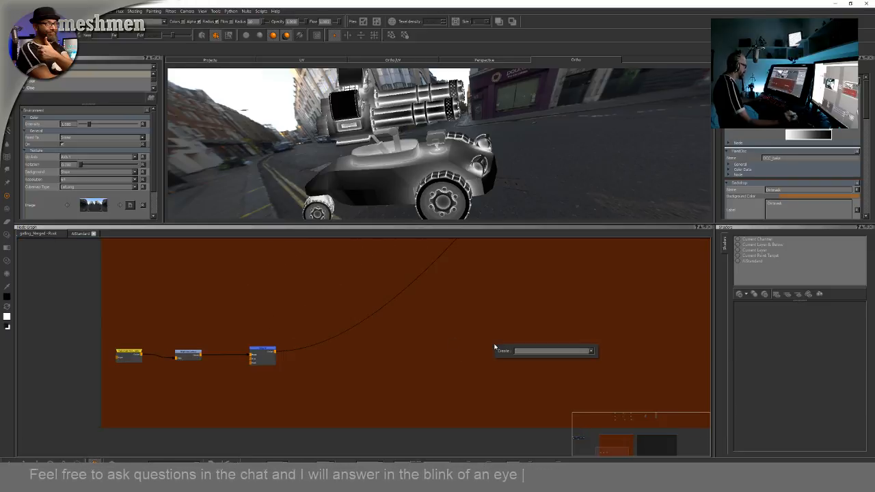
text(bake)
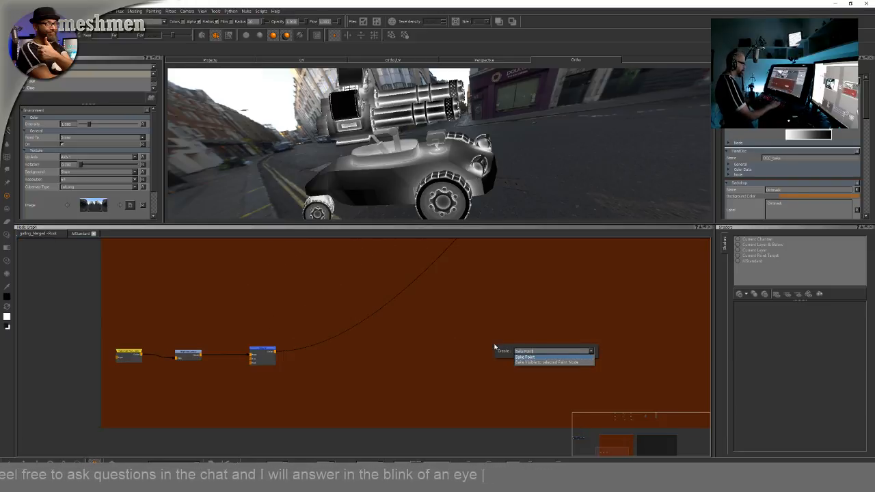
key(Return)
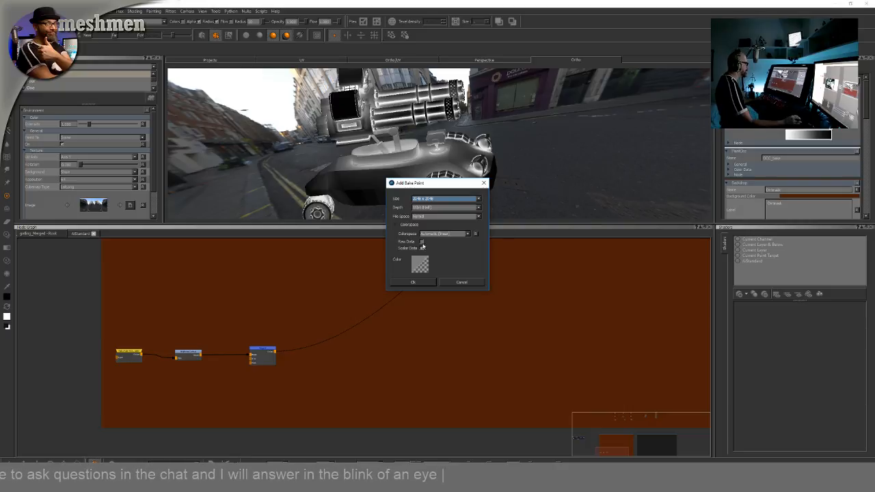
click(413, 282)
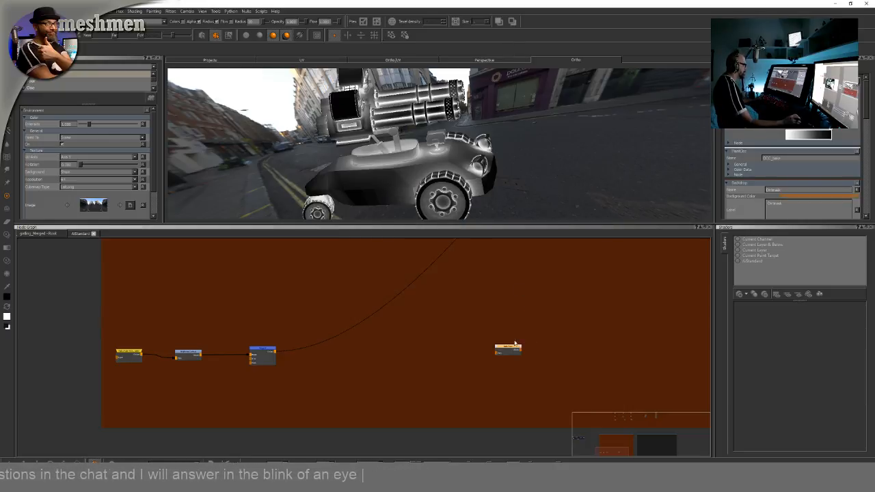
middle_drag(609, 350, 534, 348)
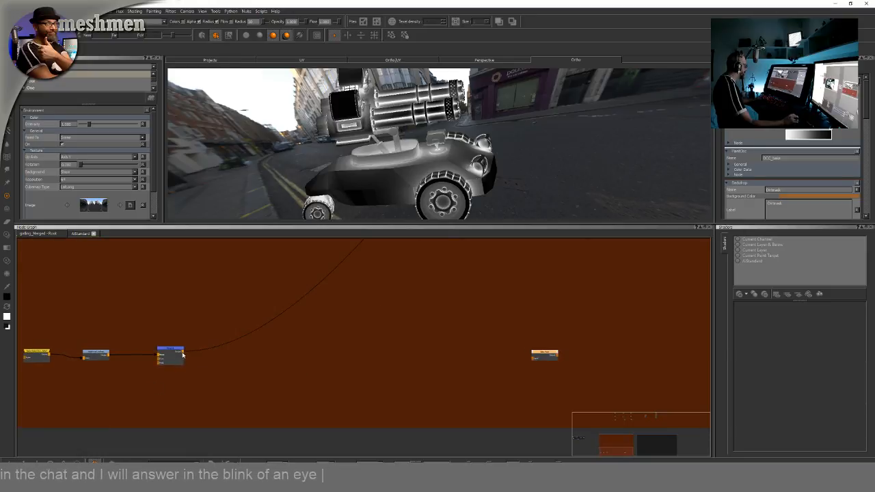
drag(183, 353, 661, 351)
Create a Radio Node next to the Bake Point node and arrange the two nodes
middle_drag(609, 316, 415, 338)
drag(467, 373, 462, 371)
scroll(462, 371, down, 5)
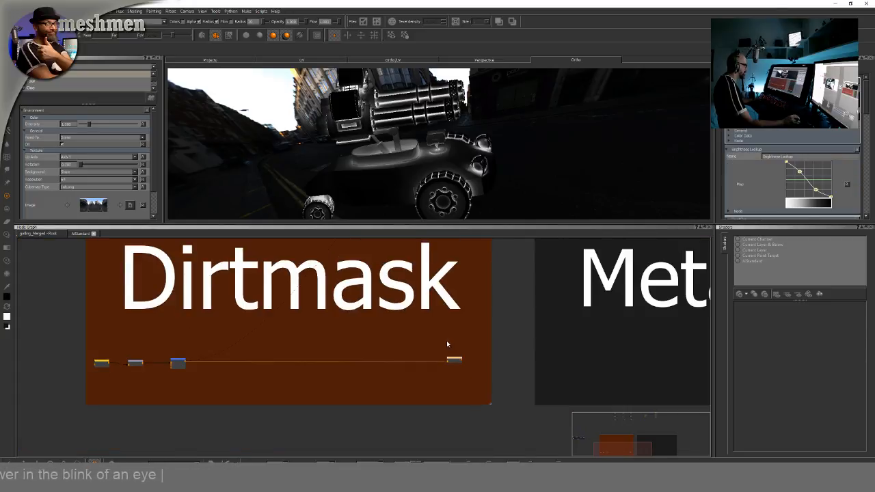
scroll(425, 331, up, 5)
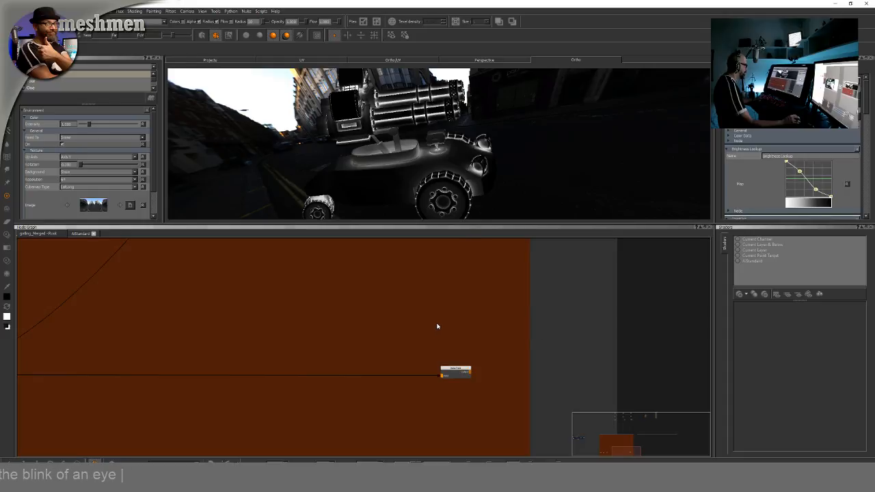
key(Tab)
text(col)
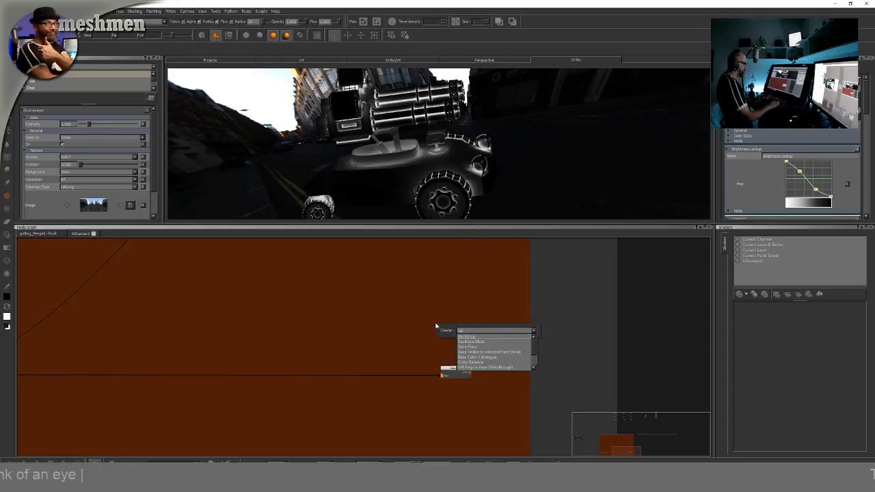
key(BackSpace)
key(BackSpace)
key(BackSpace)
text(radio)
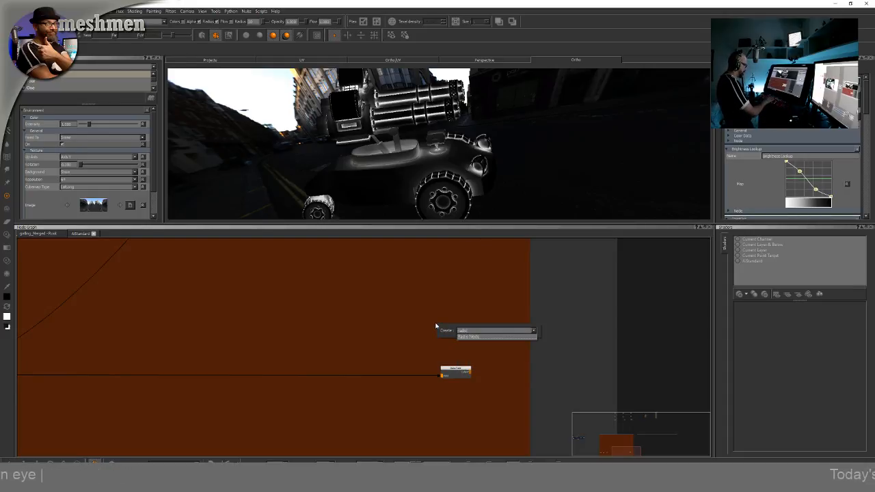
key(Return)
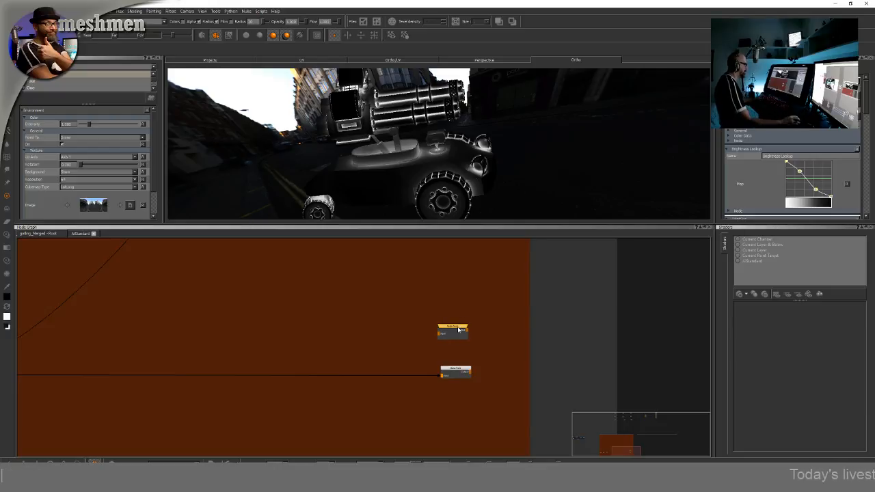
drag(438, 327, 460, 333)
drag(468, 375, 419, 373)
key(1)
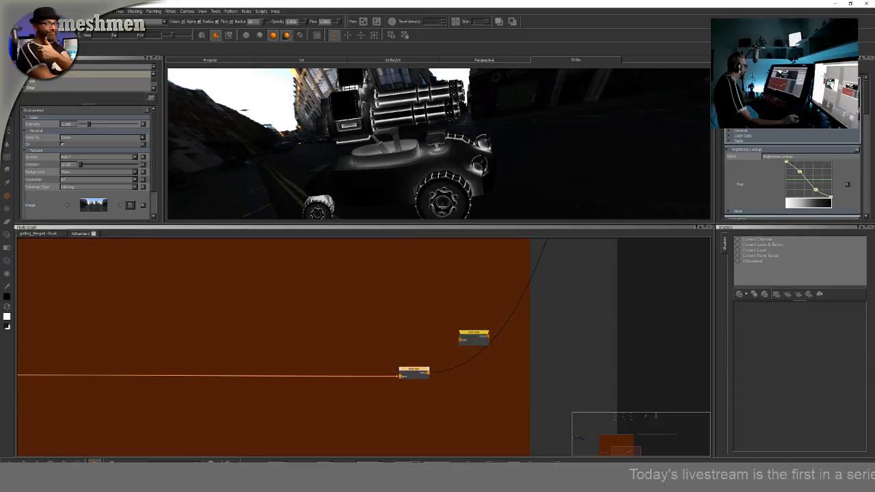
Inspect the Merge node's and Bake Point node's connections in the Dirtmask chain
middle_drag(293, 323, 570, 306)
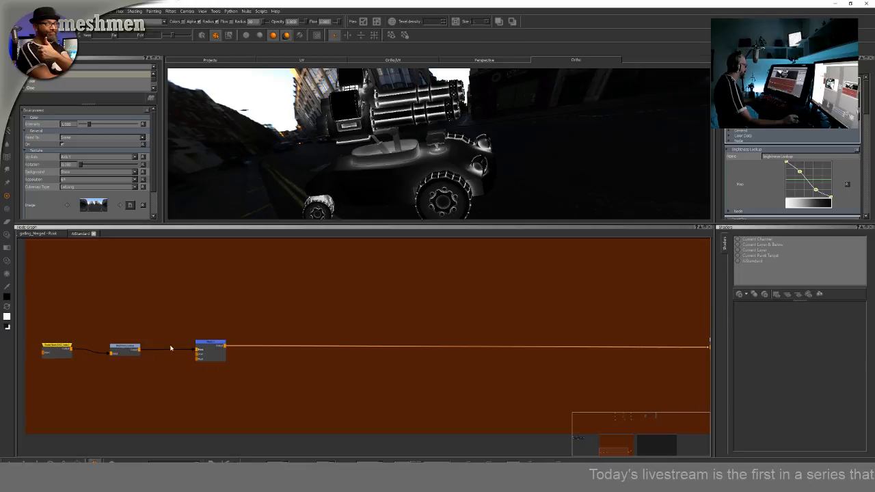
drag(205, 345, 206, 345)
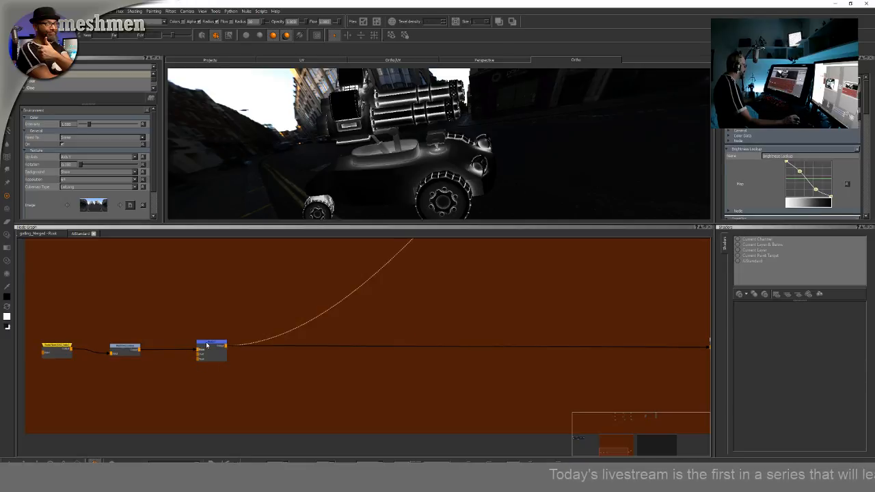
middle_drag(472, 316, 132, 328)
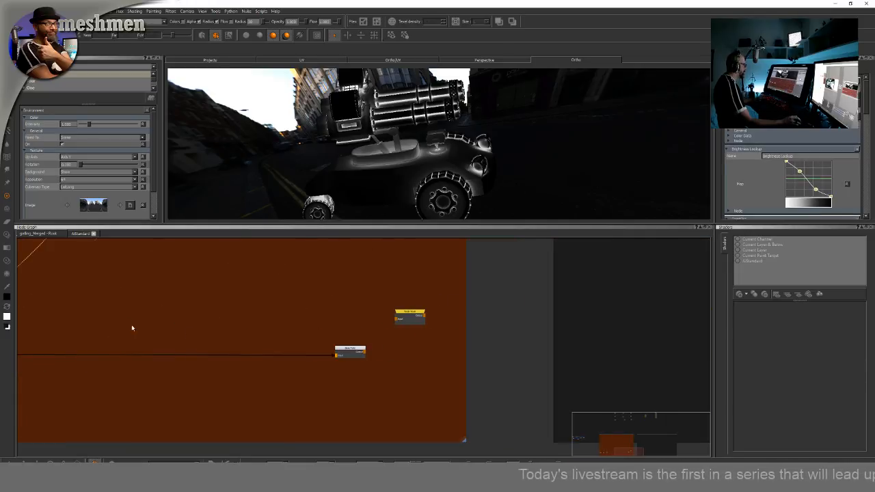
click(359, 351)
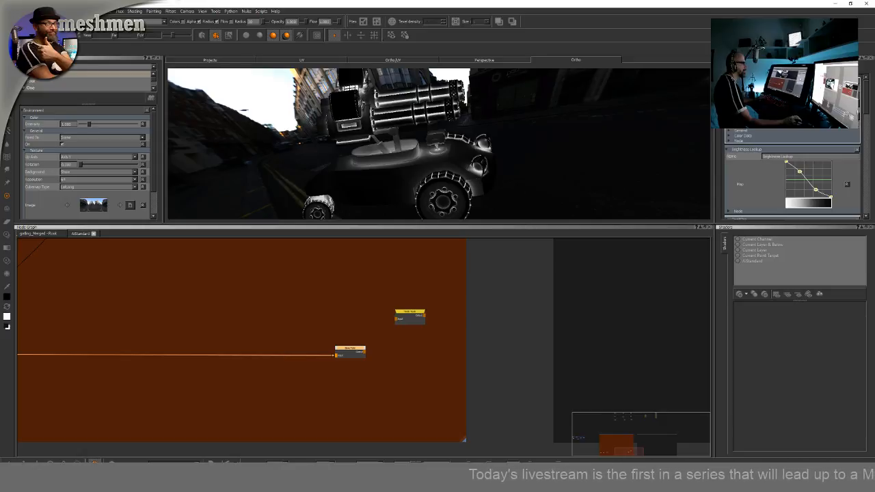
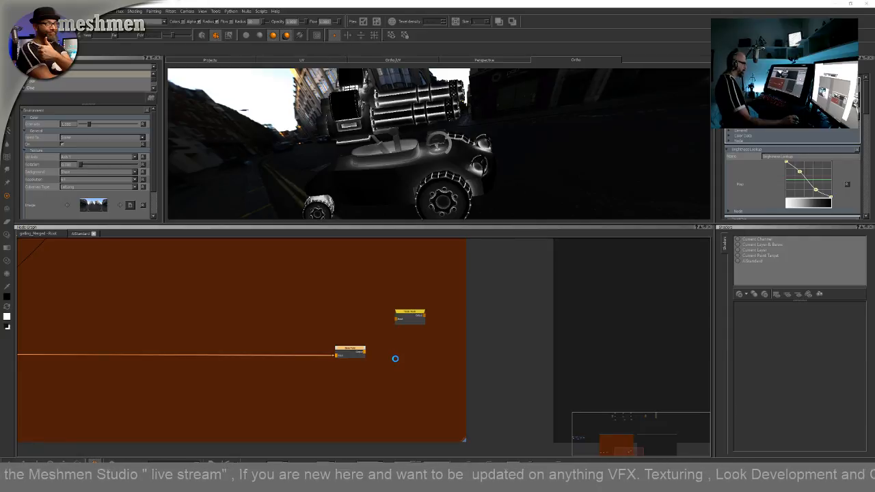
Connect the Bake Point node's output to the new Radio Node's input and reposition both nodes in the Dirtmask backdrop
click(366, 354)
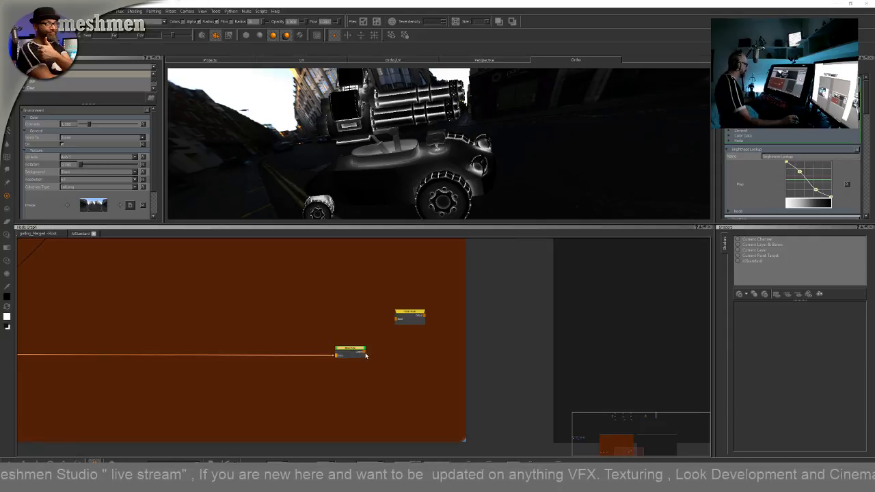
drag(407, 315, 425, 317)
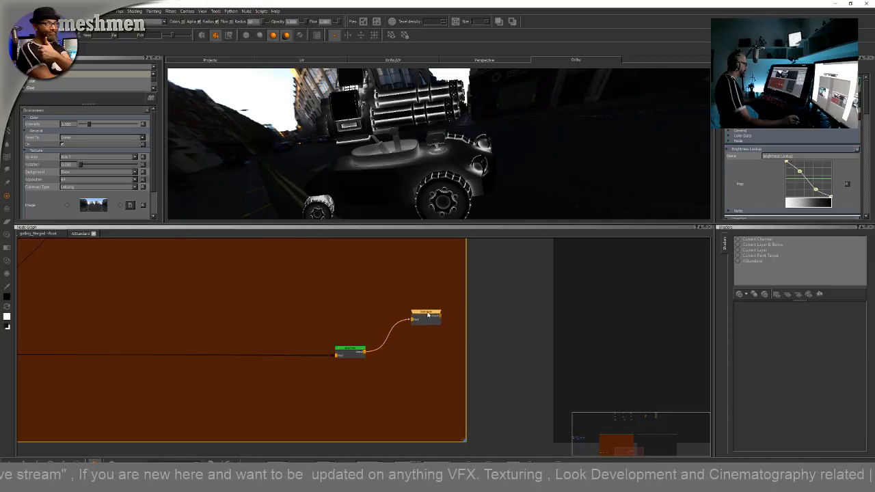
middle_drag(429, 320, 418, 338)
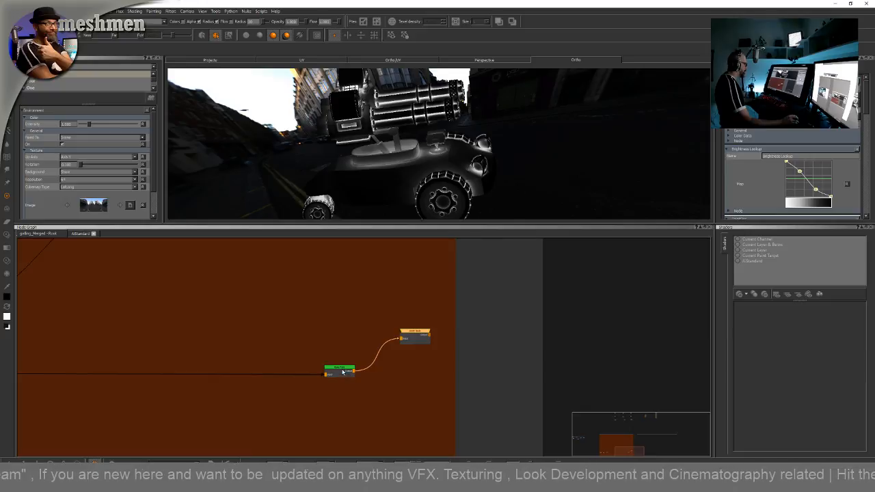
drag(344, 371, 346, 372)
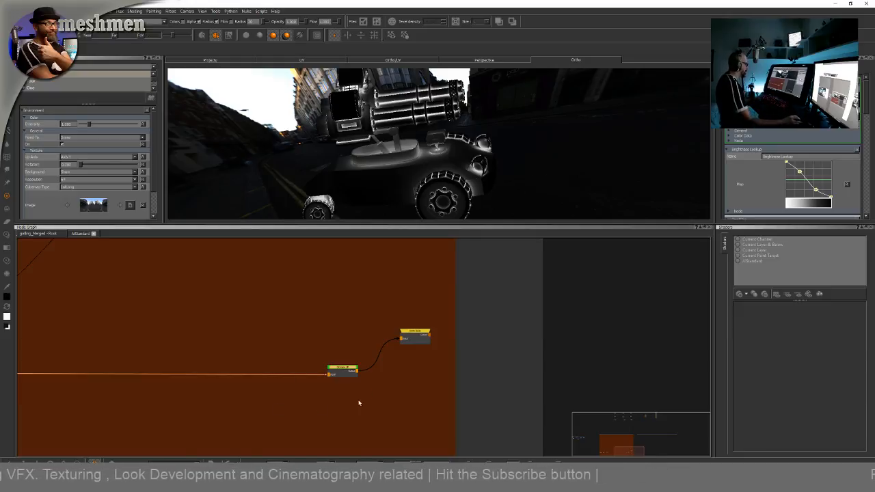
Link the Radio Node feeding the albedo Merge node's mask input to the Dirtmask radio output
drag(418, 333, 414, 326)
scroll(413, 325, down, 6)
middle_drag(417, 333, 461, 417)
drag(454, 417, 374, 272)
middle_drag(374, 270, 429, 356)
drag(428, 356, 448, 255)
scroll(478, 311, up, 4)
scroll(403, 311, up, 3)
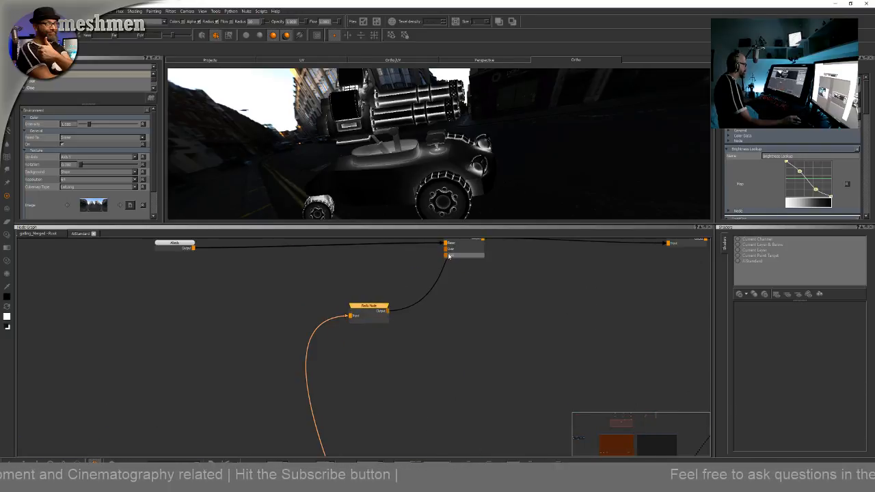
drag(379, 307, 375, 305)
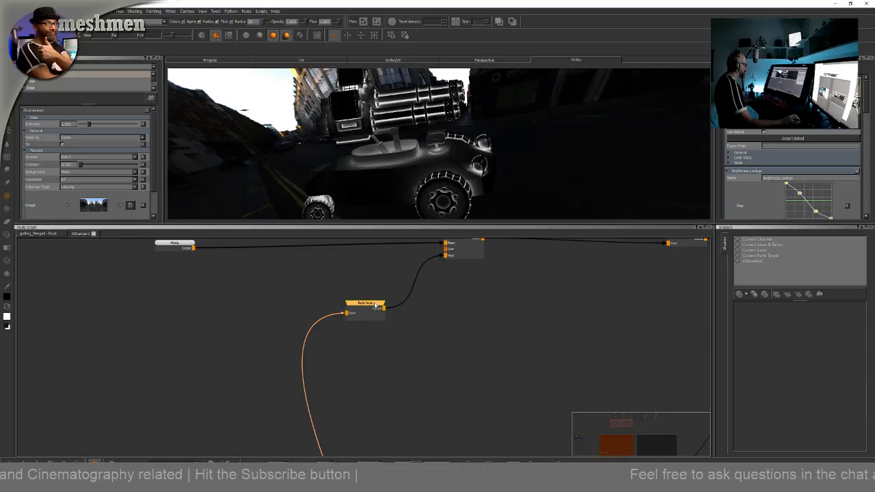
Toggle Radio Nodes on the mask Radio Node and trace its link down to the Dirtmask backdrop
right_click(374, 305)
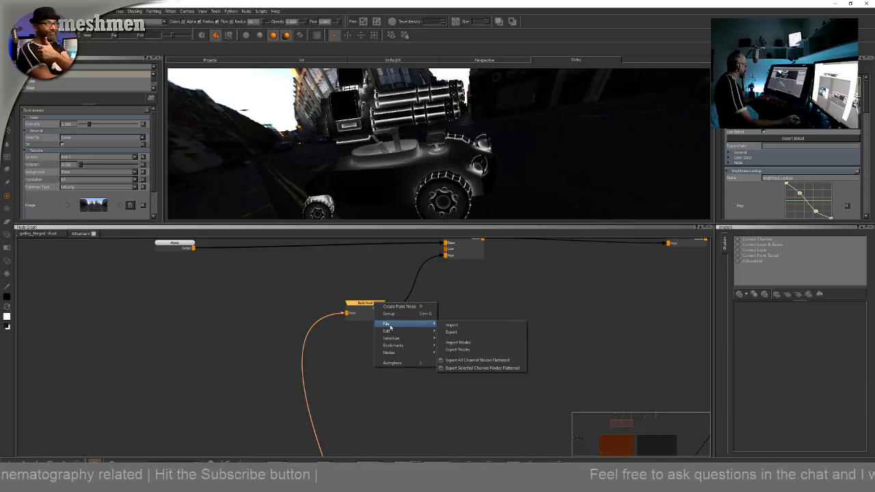
mouse_move(392, 332)
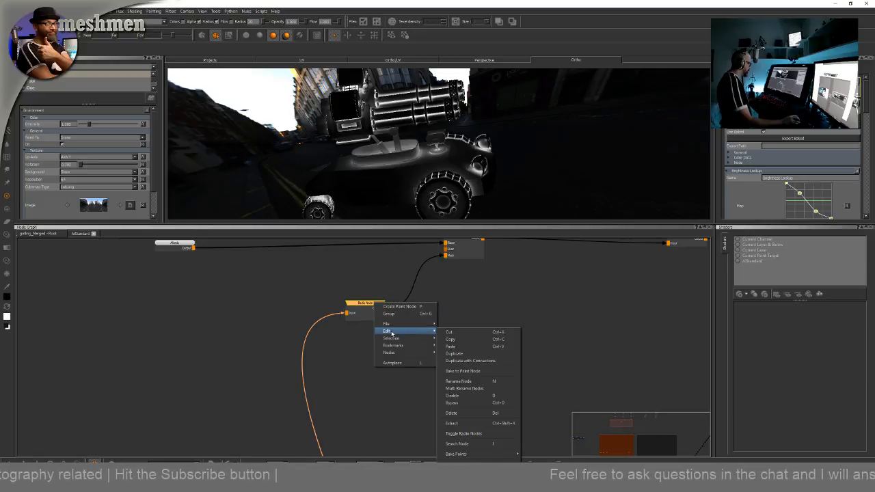
click(465, 433)
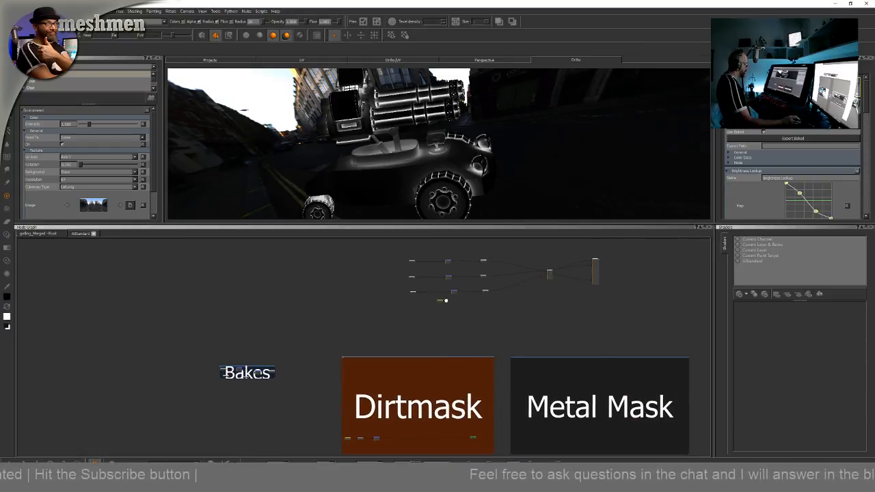
scroll(448, 307, up, 5)
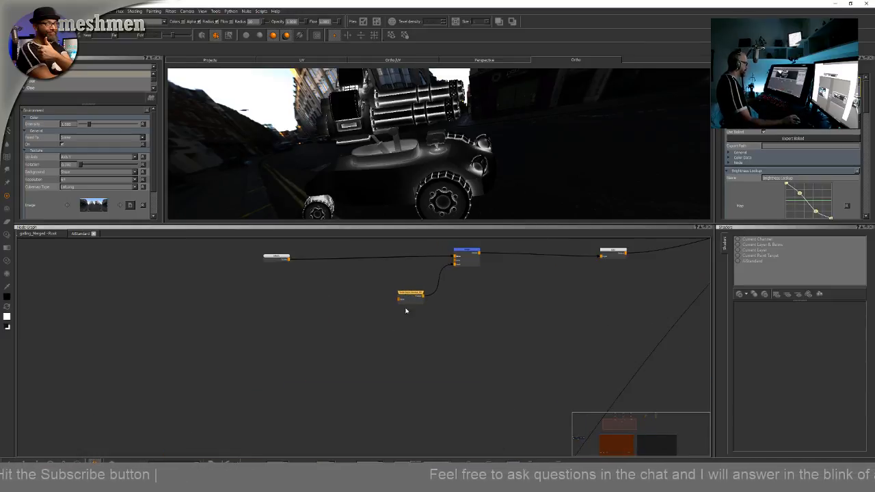
scroll(410, 321, down, 5)
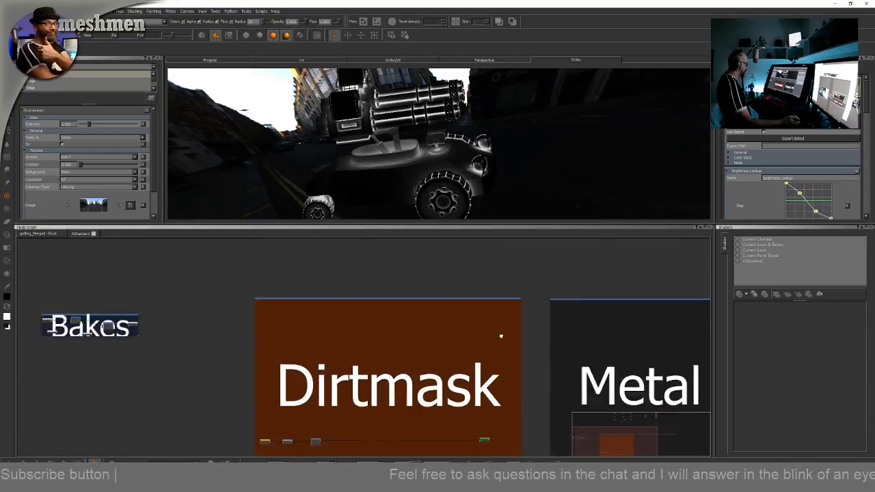
scroll(393, 438, up, 5)
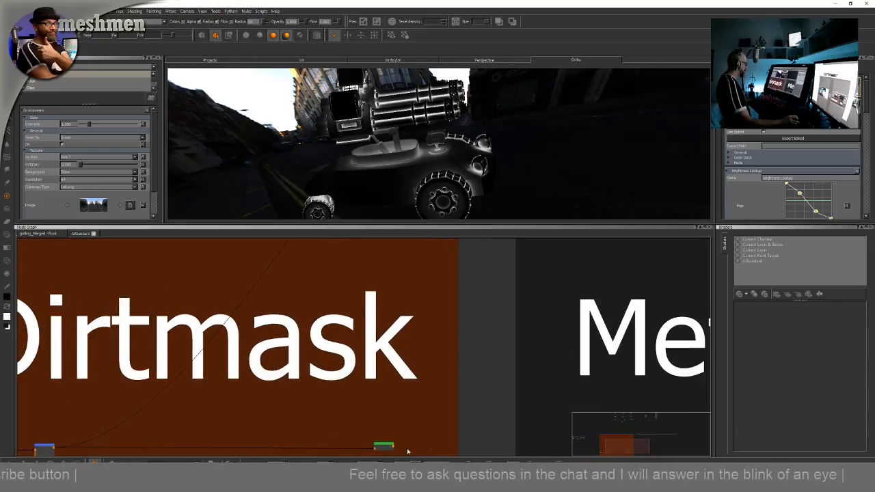
middle_drag(381, 317, 386, 409)
middle_drag(371, 301, 380, 418)
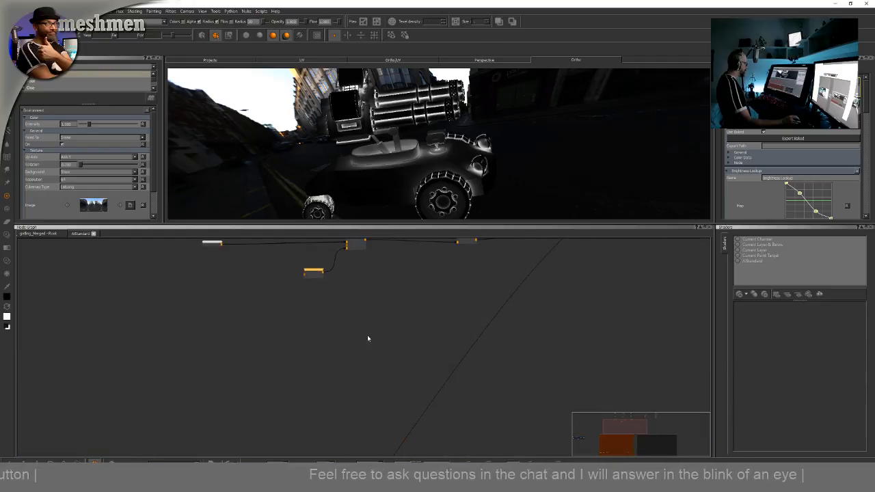
middle_drag(367, 336, 371, 357)
drag(320, 300, 316, 296)
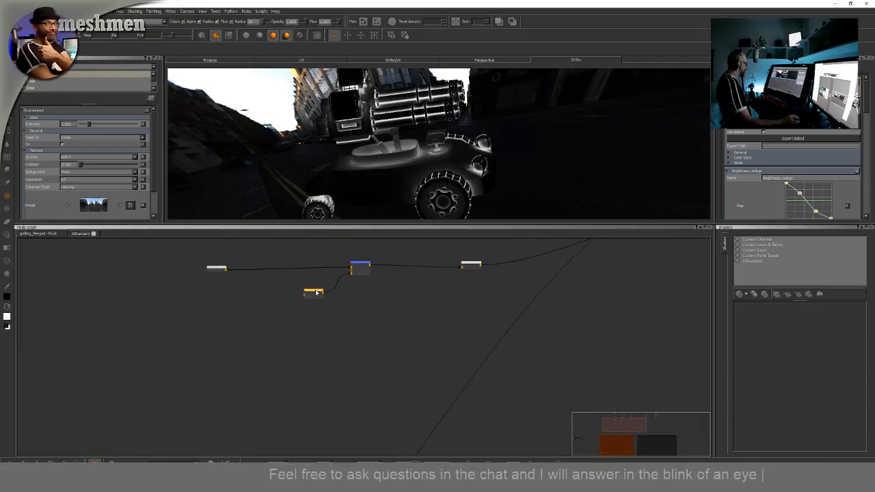
right_click(316, 292)
mouse_move(326, 326)
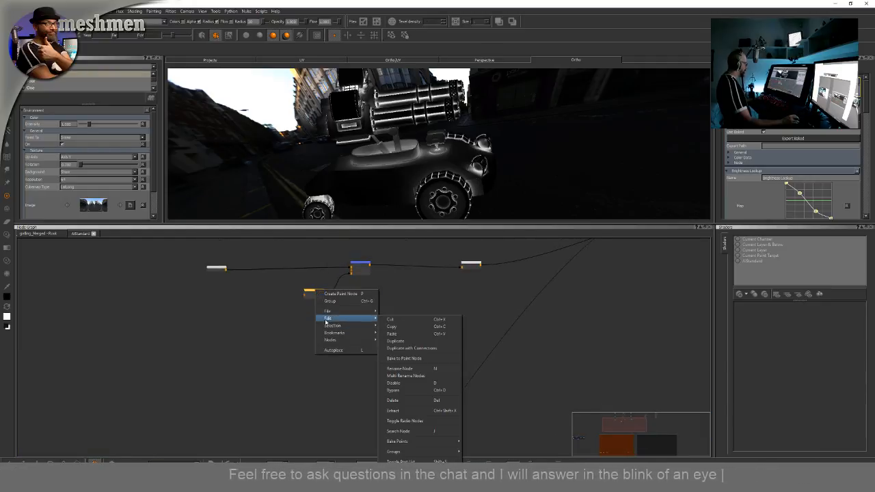
click(406, 422)
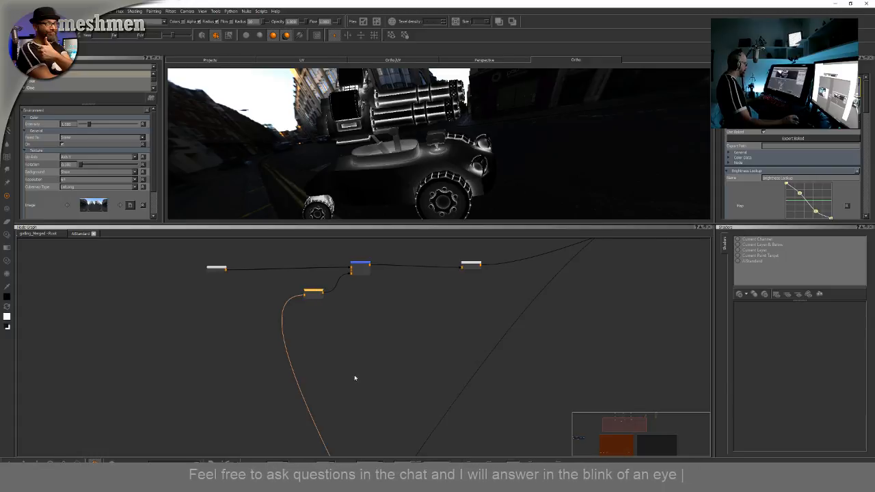
scroll(356, 370, down, 5)
middle_drag(356, 370, 356, 275)
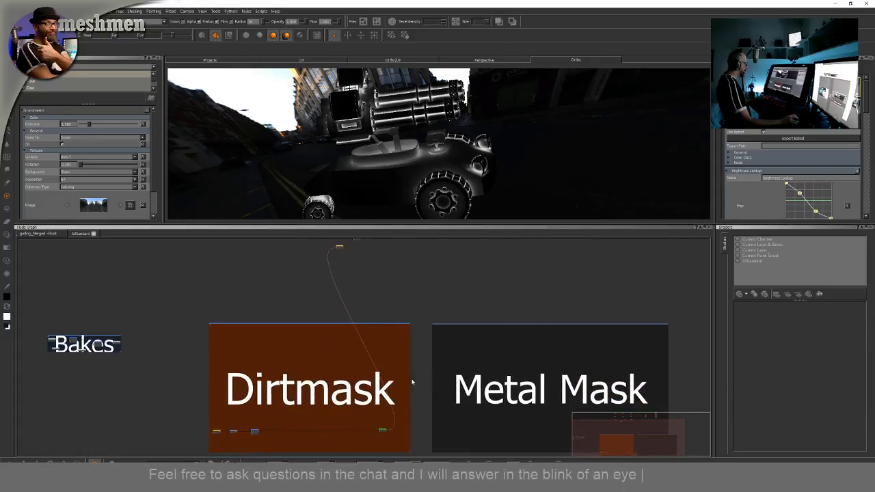
scroll(354, 262, up, 5)
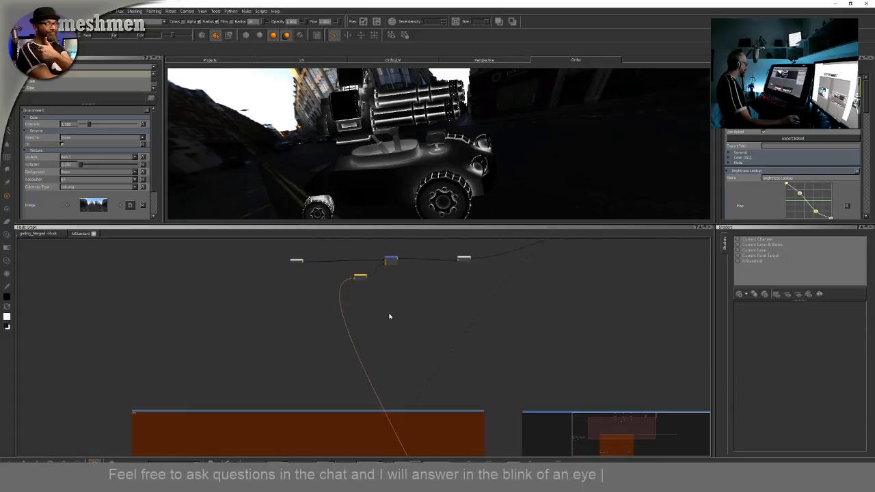
middle_drag(371, 283, 419, 375)
Toggle Radio Nodes once more on the Radio Node feeding the Merge node's mask input
right_click(352, 317)
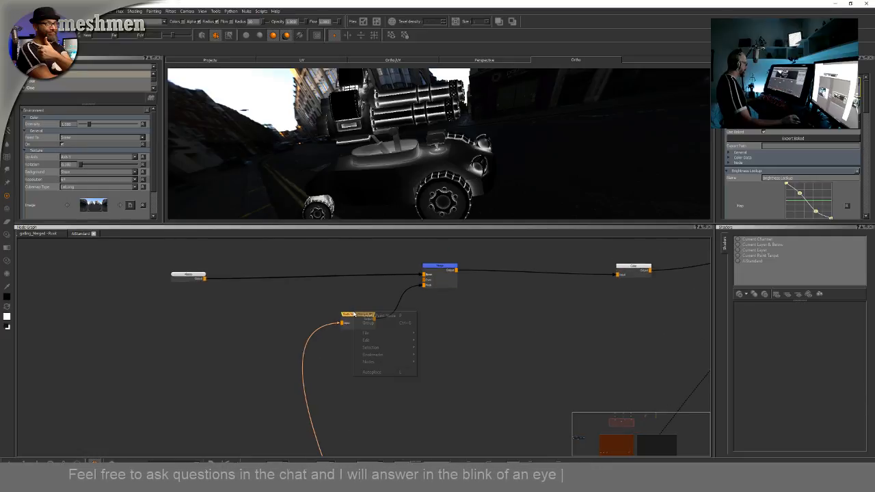
mouse_move(366, 341)
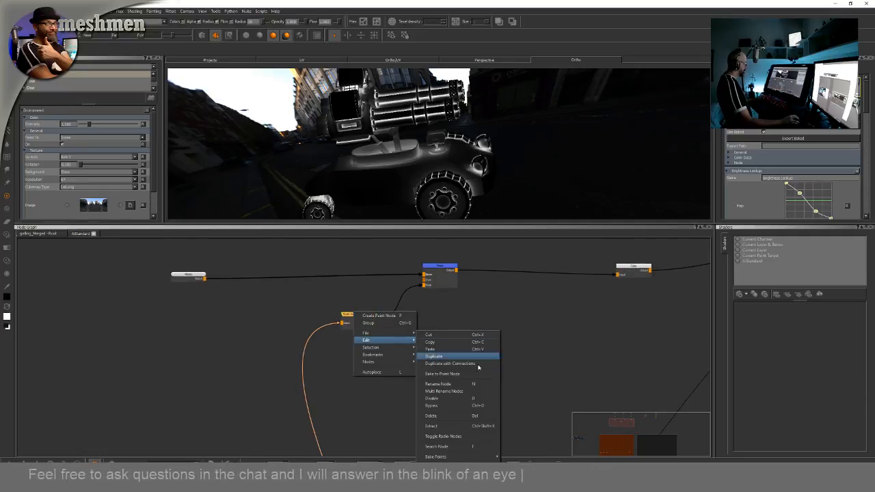
click(443, 436)
scroll(296, 312, up, 1)
middle_drag(298, 307, 305, 338)
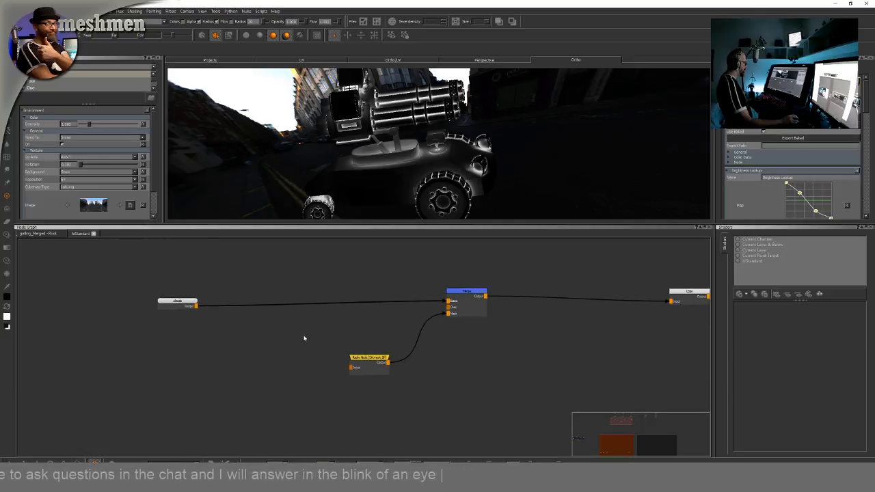
middle_drag(534, 319, 493, 298)
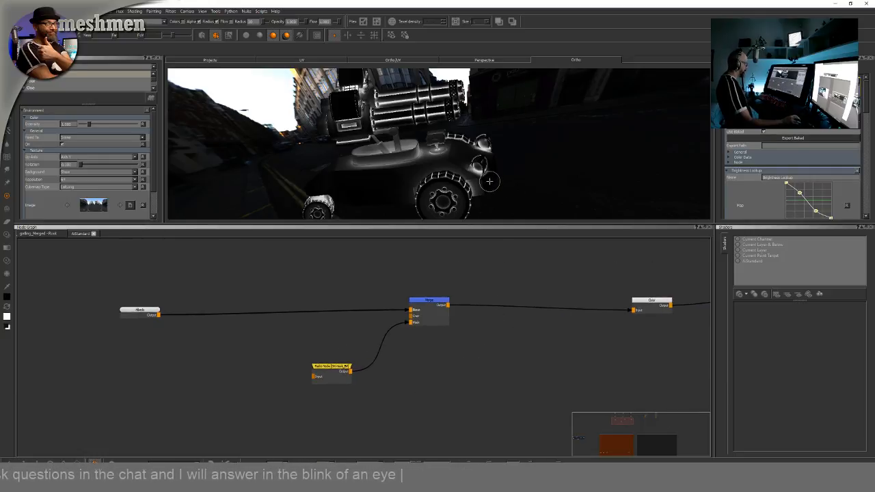
Switch the current shader to AiStandard
key(space)
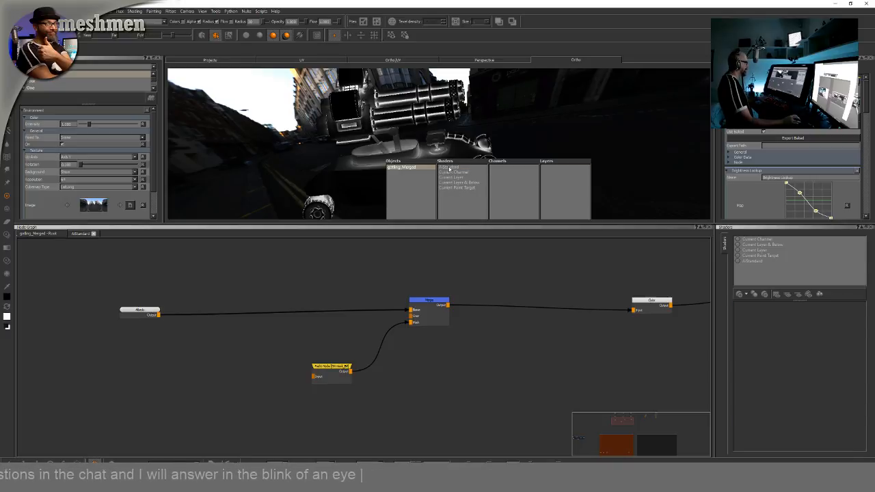
click(449, 168)
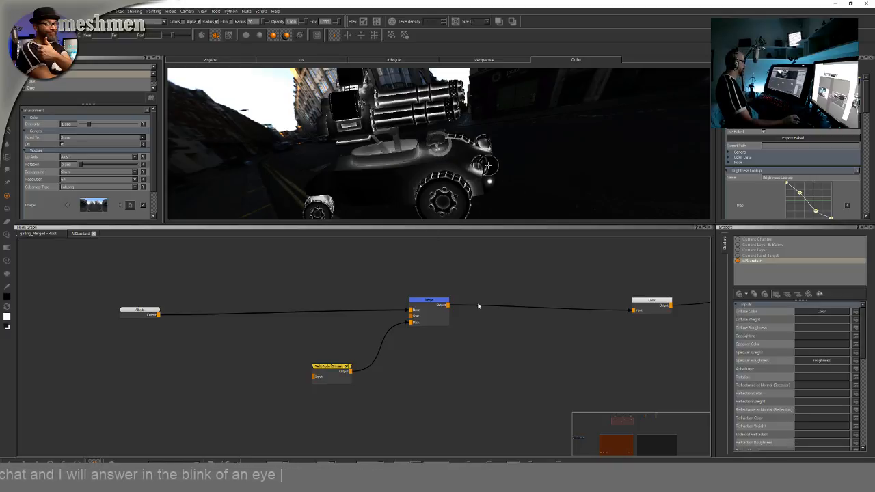
mouse_move(415, 194)
alt+mouse_down()
mouse_move(408, 180)
mouse_move(449, 176)
mouse_move(484, 196)
mouse_move(452, 188)
mouse_move(417, 205)
alt+mouse_up()
Create a Color node and connect its output to the Merge node's Over input
key(Tab)
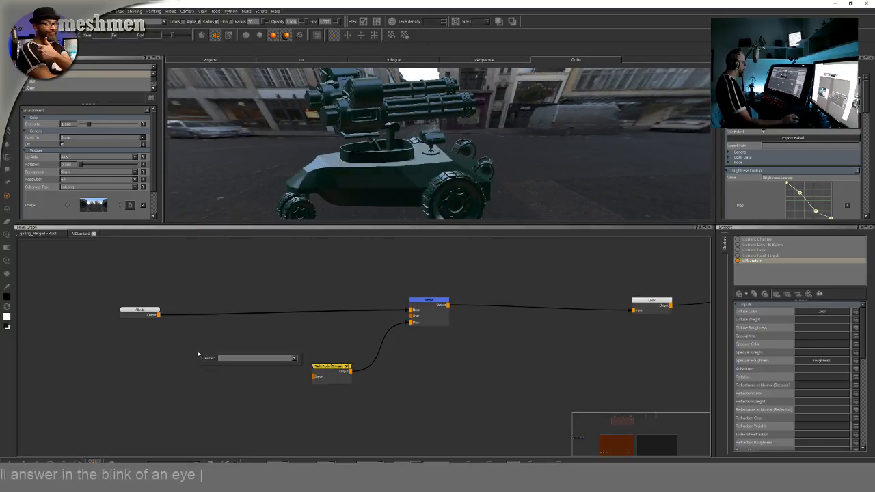
text(col)
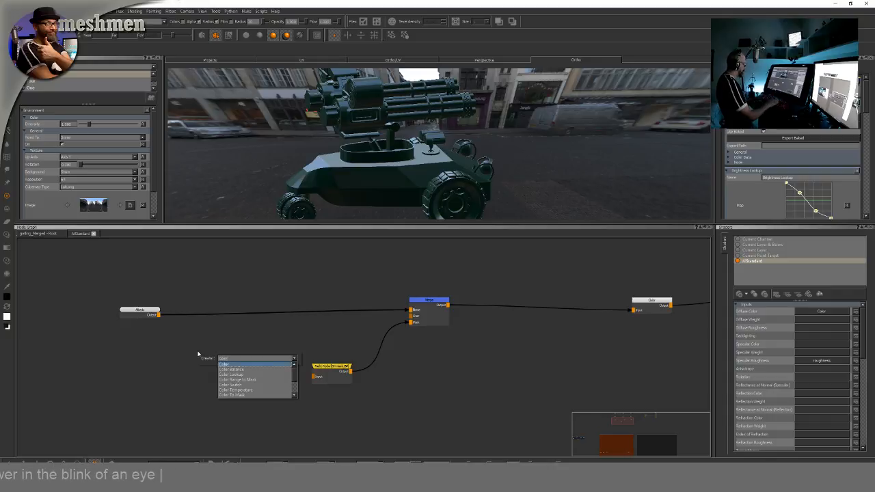
key(Return)
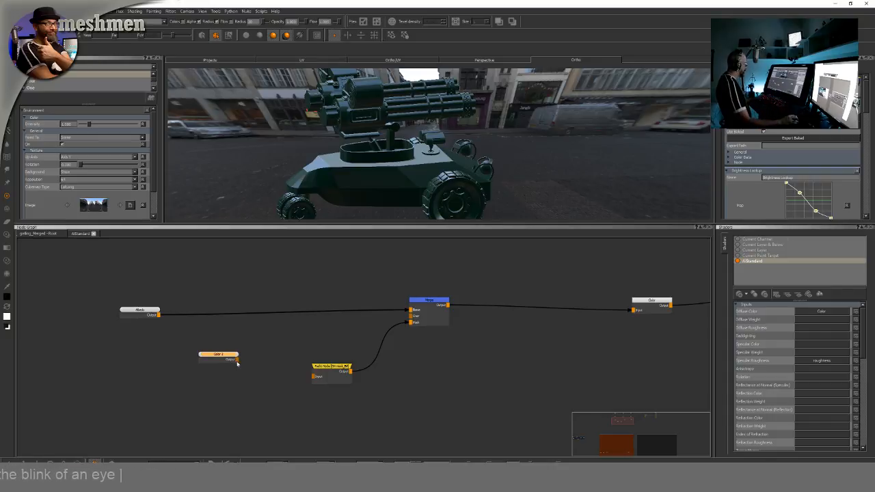
drag(237, 361, 411, 315)
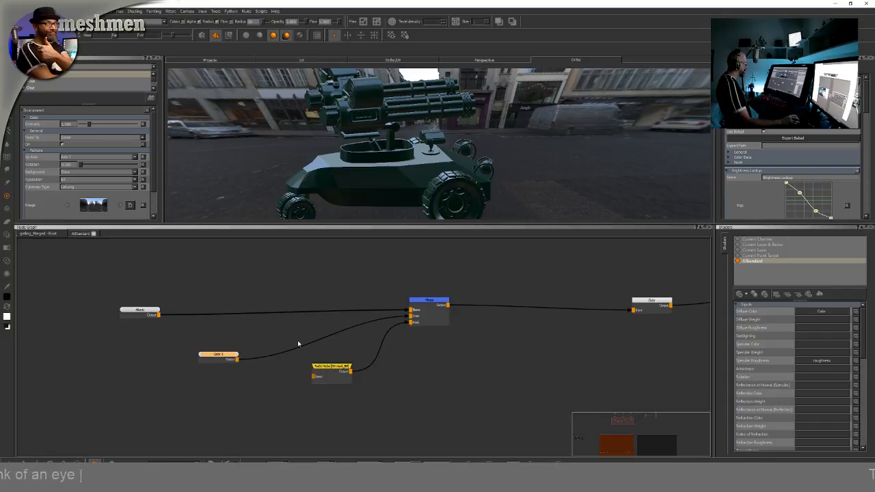
View the Merge node's output on the model in the viewport
alt+drag(463, 167, 445, 170)
key(F1)
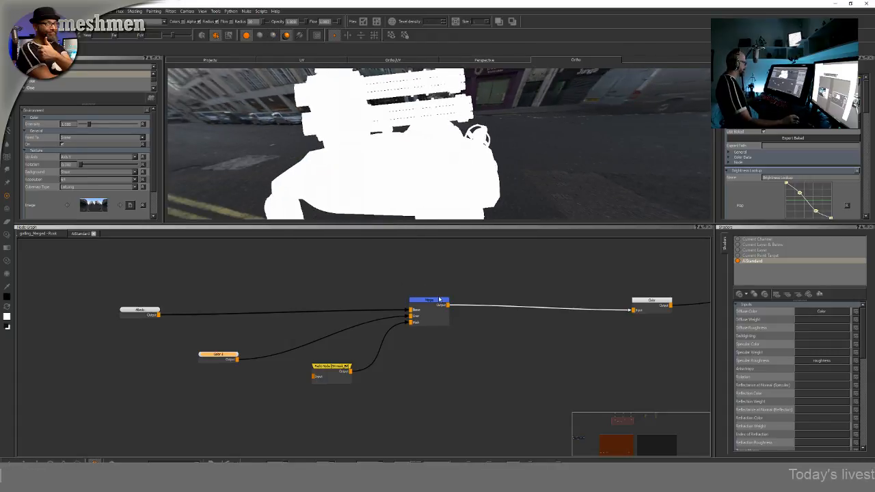
click(432, 301)
key(v)
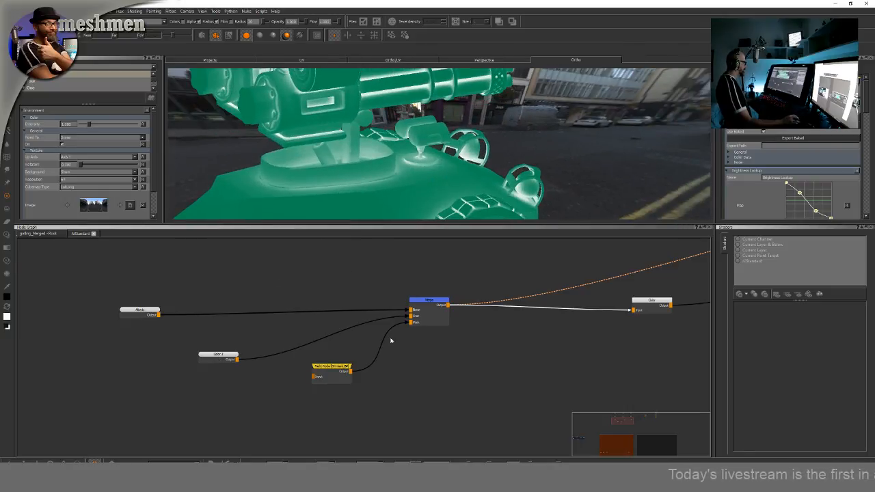
key(v)
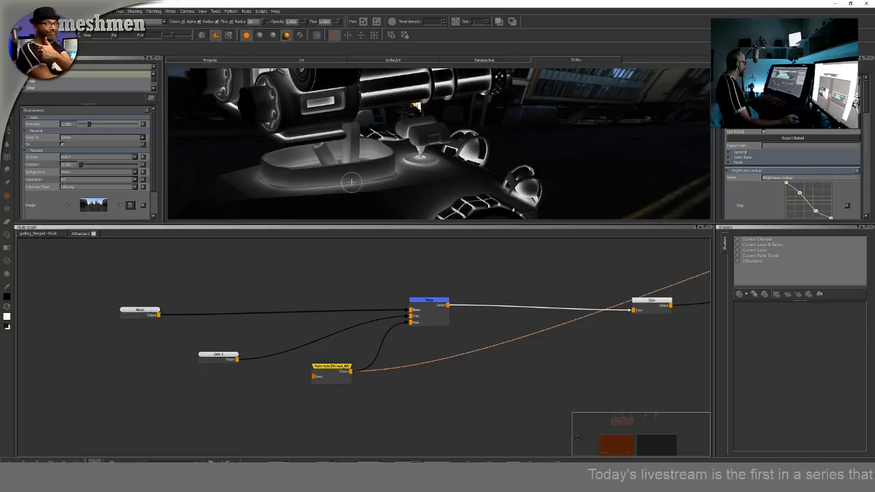
Move the Color node beside the Albedo node and view the Merge node's output on the model
drag(228, 359, 203, 354)
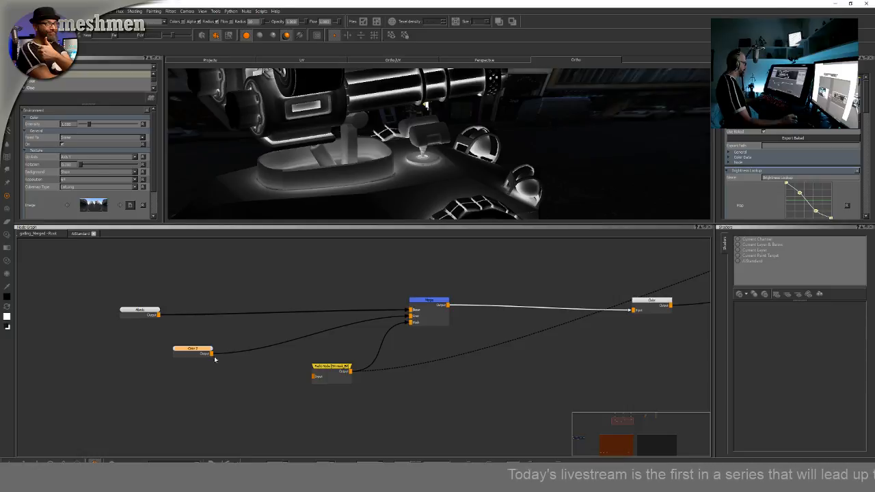
click(428, 299)
key(1)
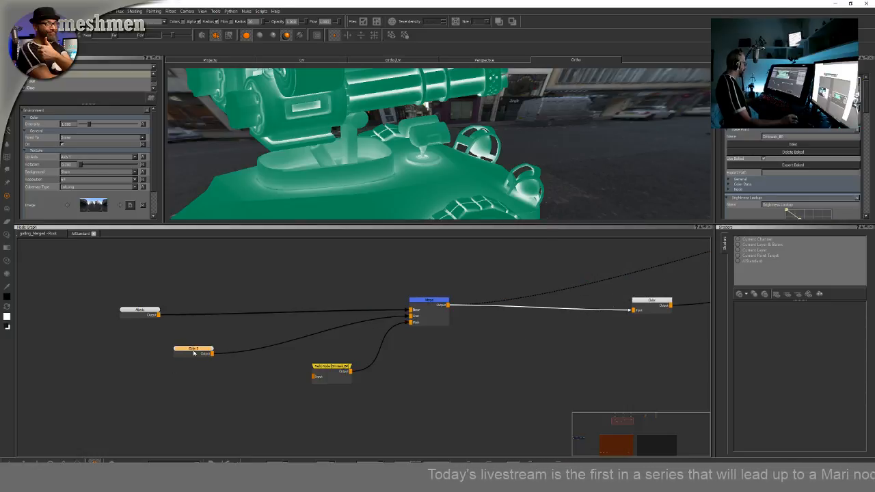
drag(194, 353, 141, 354)
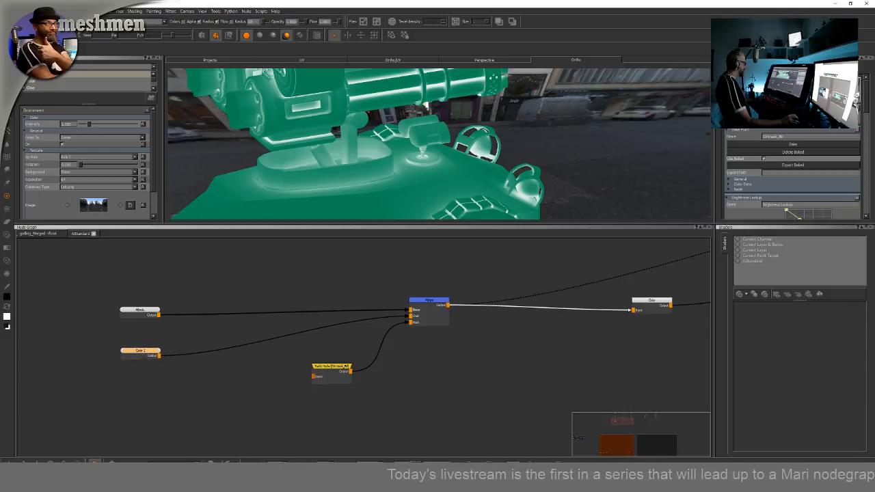
Set the Color node's colour to a dark orange-brown in the colour picker
click(347, 366)
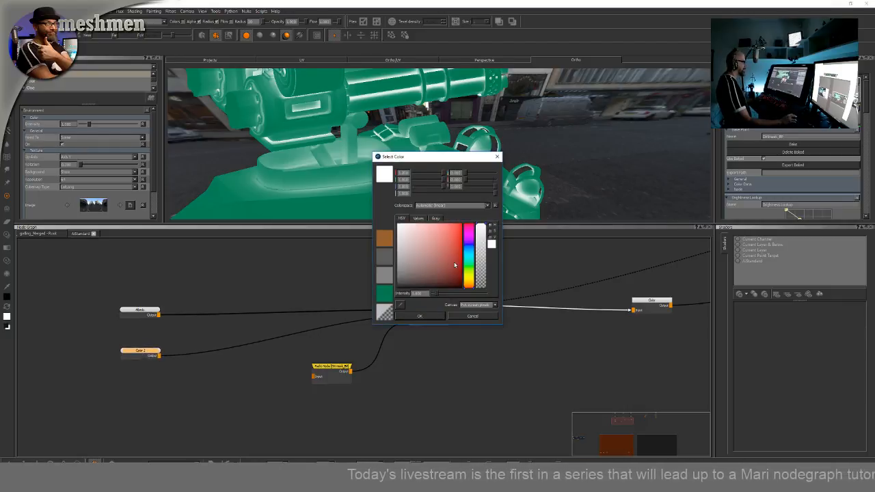
mouse_move(455, 265)
mouse_down()
mouse_move(461, 259)
mouse_move(457, 270)
mouse_move(474, 283)
mouse_move(456, 273)
mouse_move(461, 279)
mouse_up()
click(469, 278)
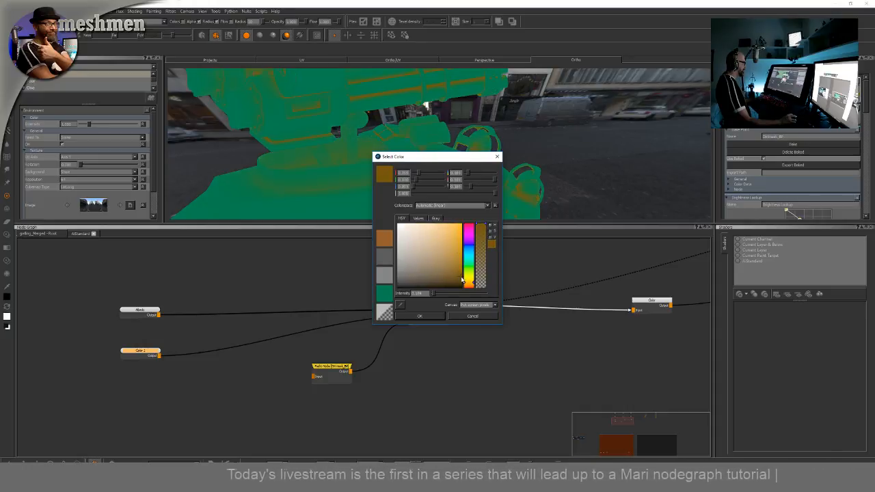
click(429, 317)
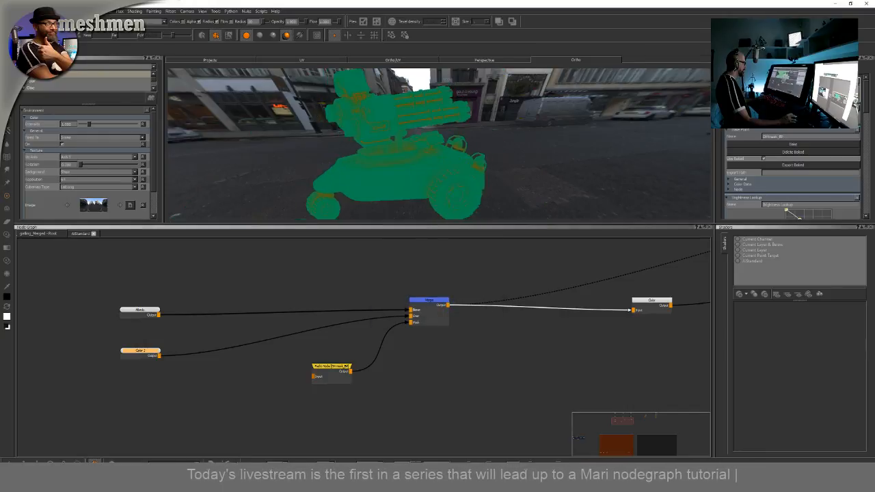
Move the Metal Mask backdrop aside and widen the Dirtmask backdrop in the node graph
alt+drag(448, 200, 410, 189)
drag(346, 367, 345, 370)
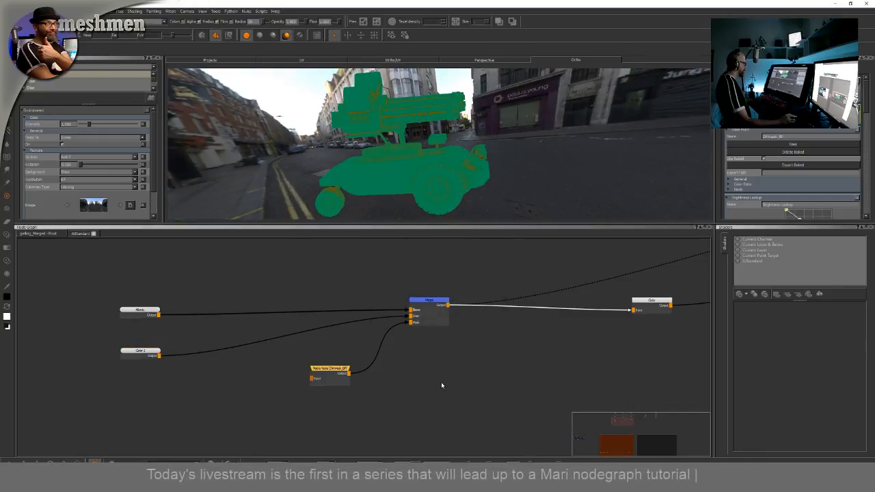
scroll(441, 384, down, 5)
middle_drag(446, 371, 534, 219)
middle_drag(491, 354, 414, 262)
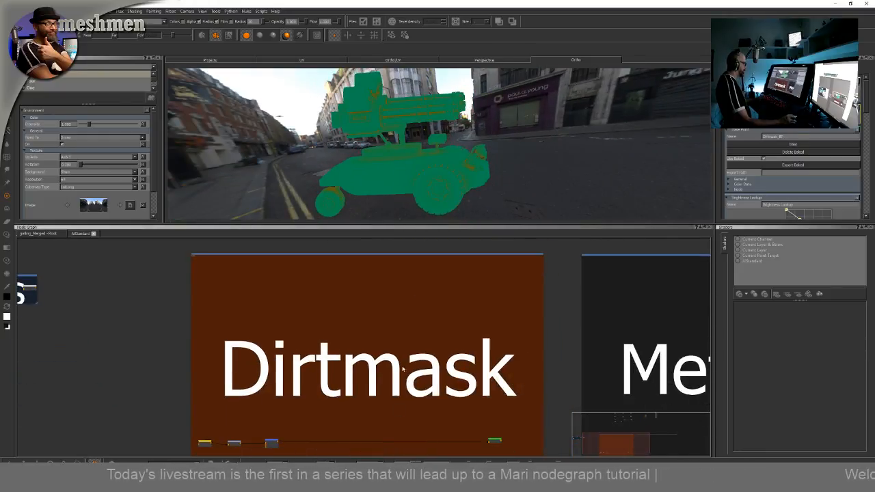
scroll(404, 369, down, 1)
middle_drag(415, 431, 371, 385)
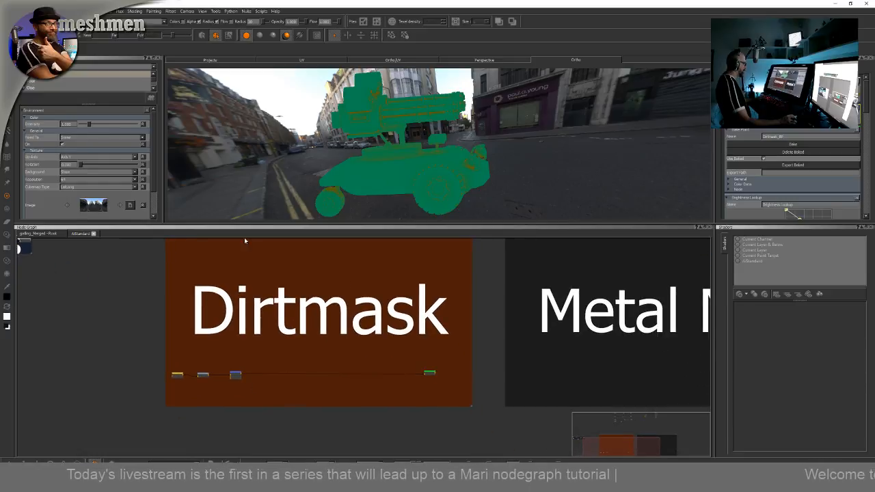
middle_drag(465, 326, 249, 376)
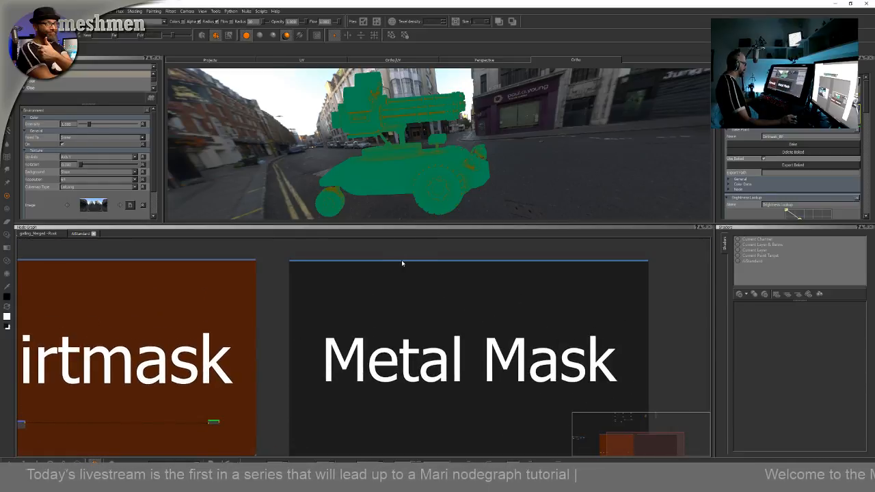
drag(402, 261, 588, 260)
middle_drag(273, 343, 320, 296)
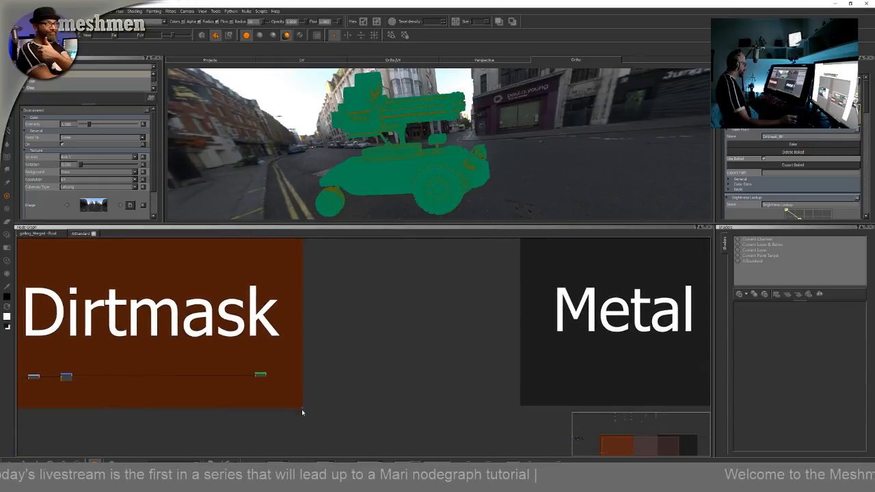
drag(302, 409, 467, 410)
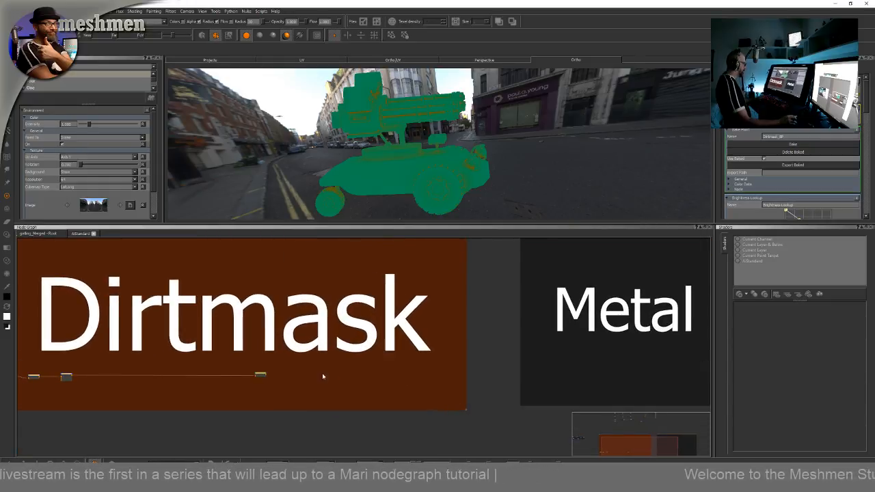
Shift the last node inside the Dirtmask backdrop towards its right edge
scroll(323, 376, down, 3)
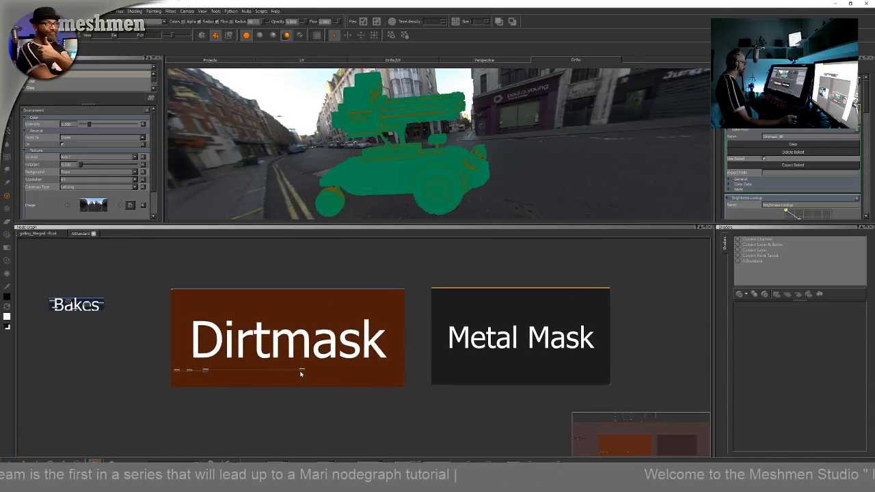
drag(300, 371, 386, 371)
click(301, 374)
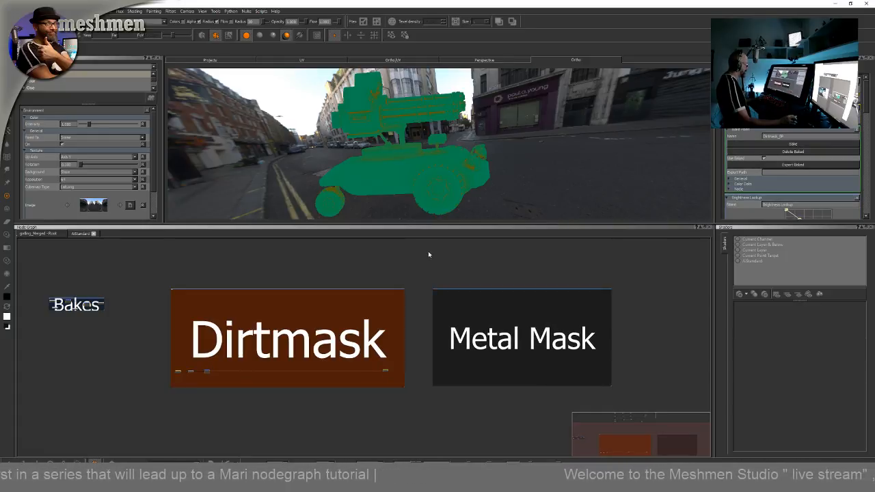
alt+drag(492, 175, 530, 171)
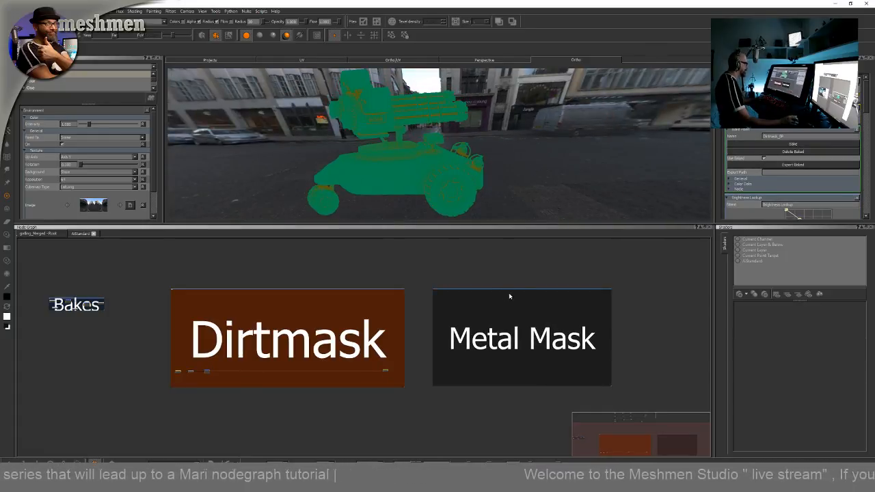
scroll(400, 150, up, 2)
alt+drag(394, 141, 436, 176)
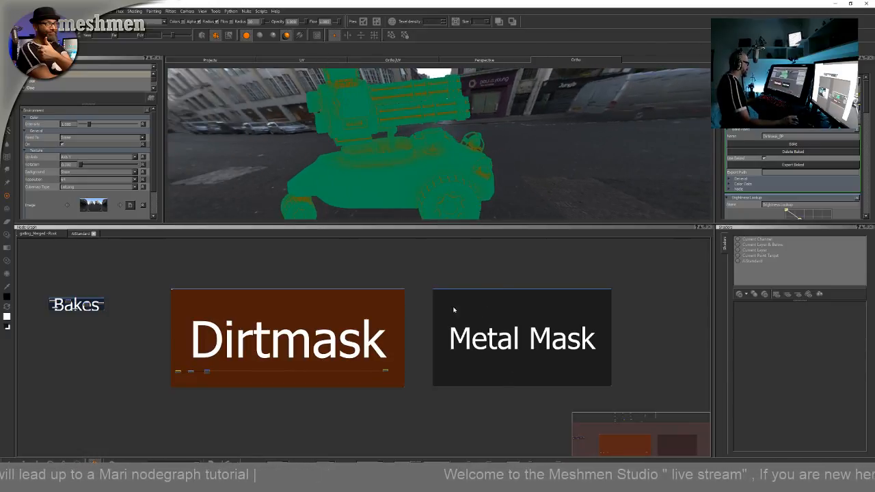
Examine the node chain in the graph and the coloured model in the viewport
scroll(543, 329, down, 1)
middle_drag(511, 330, 437, 354)
scroll(433, 351, down, 3)
scroll(269, 294, up, 4)
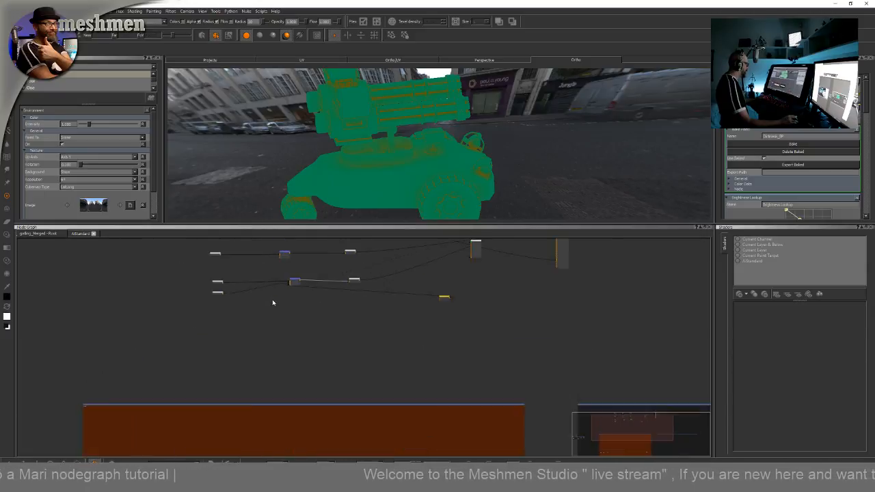
middle_drag(295, 282, 317, 343)
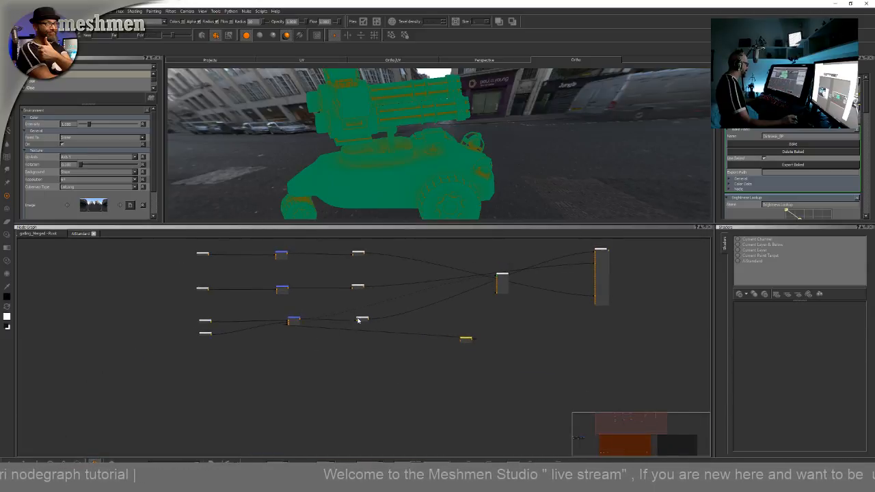
scroll(359, 321, down, 3)
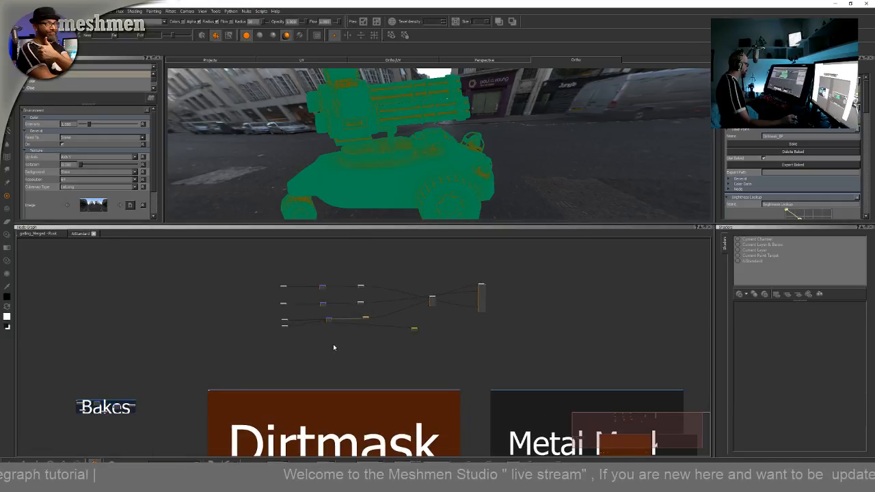
middle_drag(334, 345, 335, 336)
alt+drag(343, 198, 341, 216)
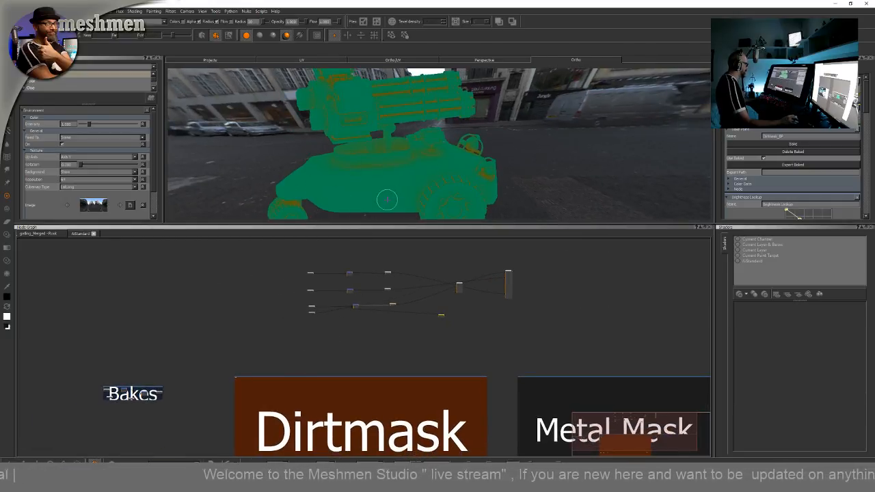
alt+drag(387, 199, 339, 184)
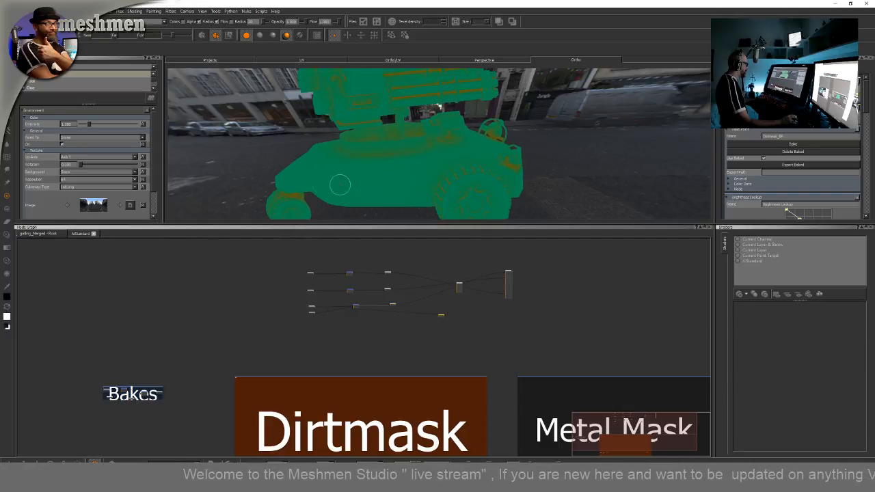
Rearrange the Dirtmask chain's nodes and the Metal Mask backdrop in the node graph
click(358, 308)
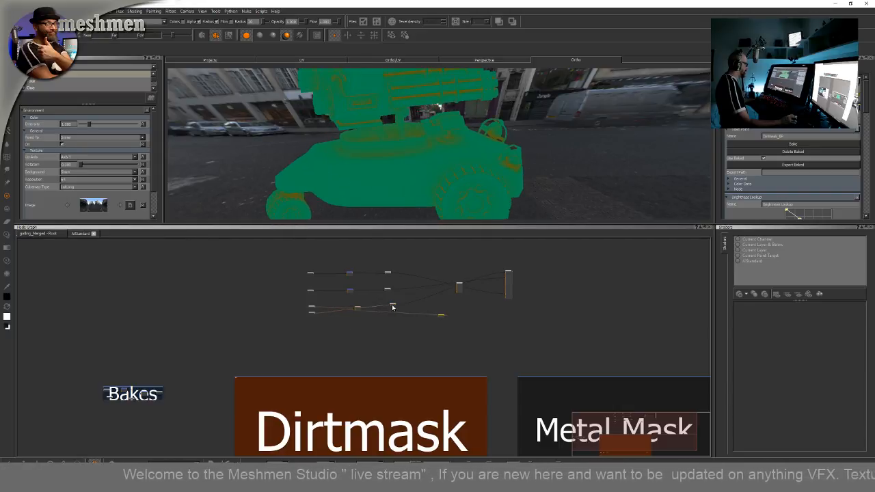
drag(392, 307, 395, 308)
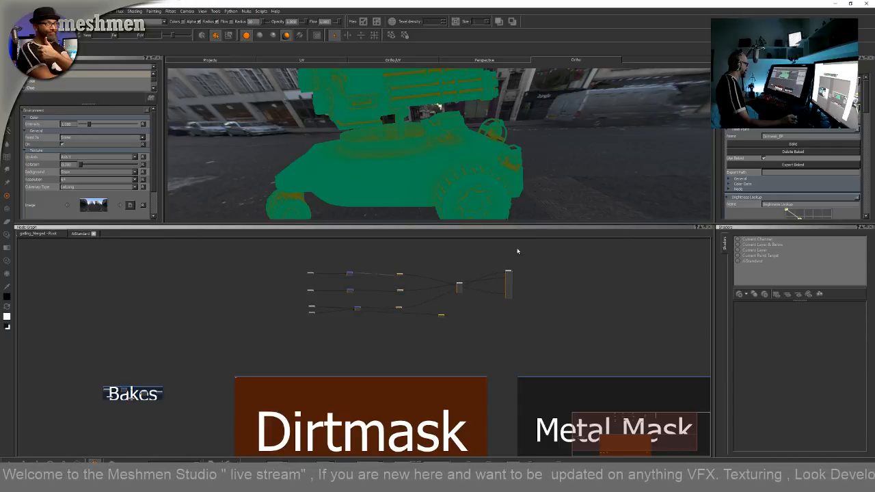
middle_drag(296, 274, 261, 271)
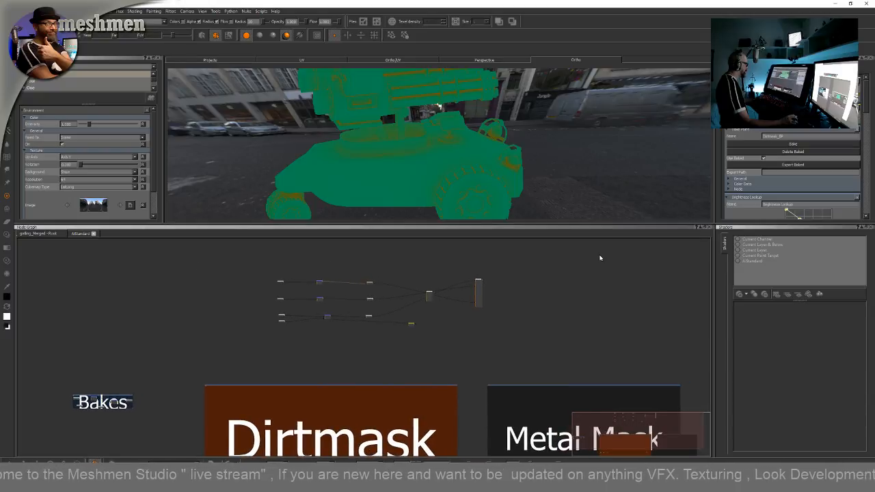
middle_drag(505, 321, 407, 275)
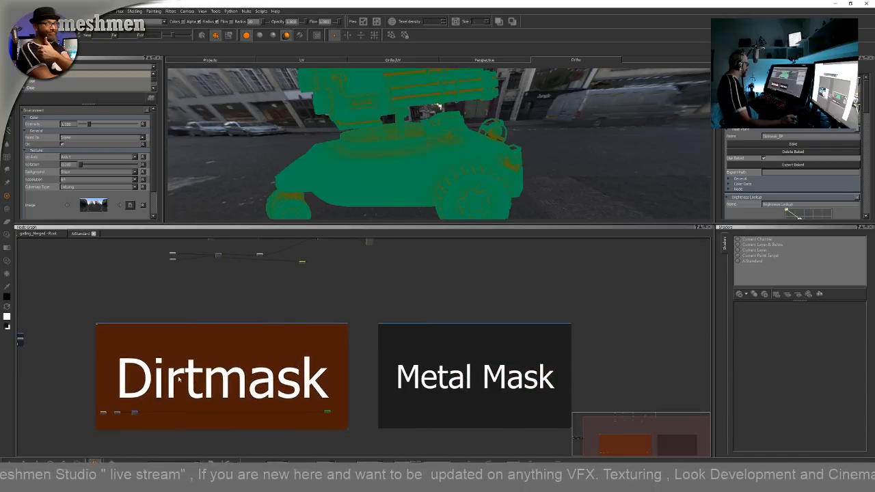
middle_drag(613, 347, 403, 373)
middle_drag(341, 319, 561, 315)
middle_drag(324, 289, 377, 322)
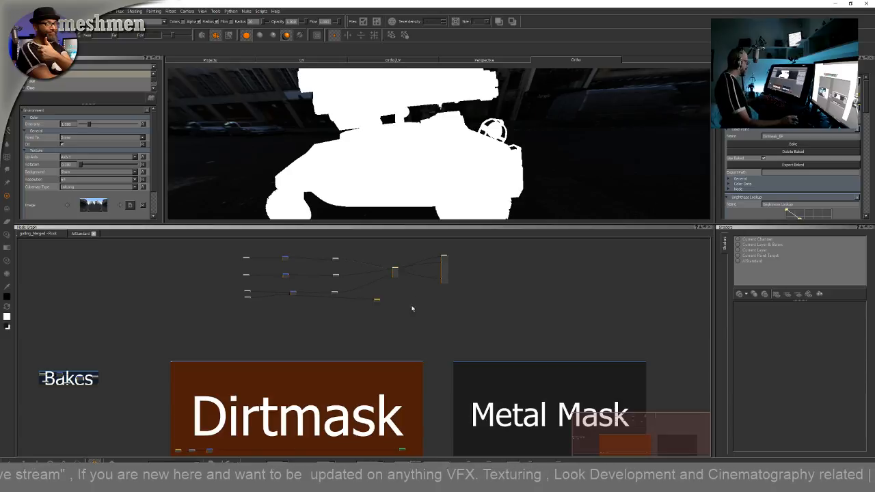
middle_drag(404, 312, 410, 336)
scroll(410, 335, up, 3)
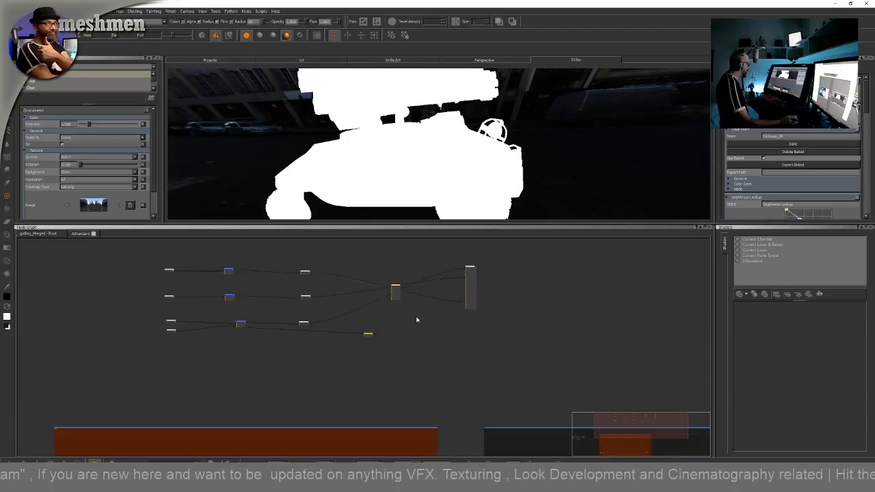
drag(361, 338, 377, 344)
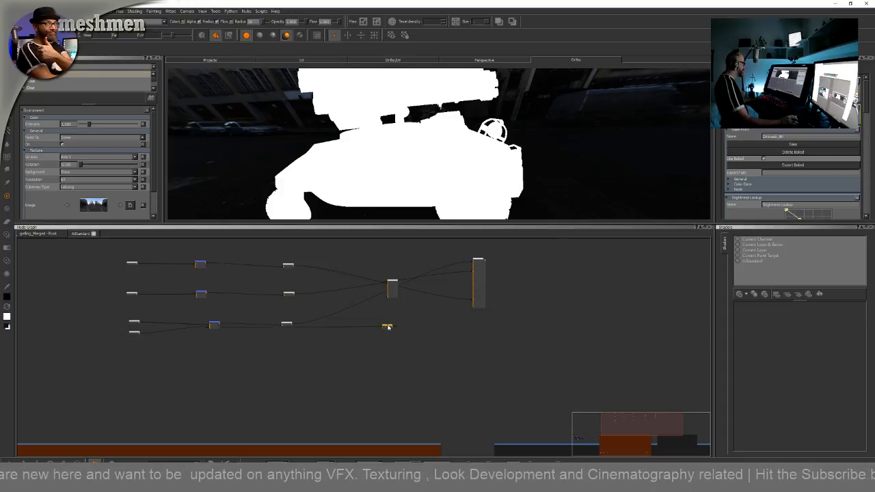
middle_drag(370, 342, 401, 346)
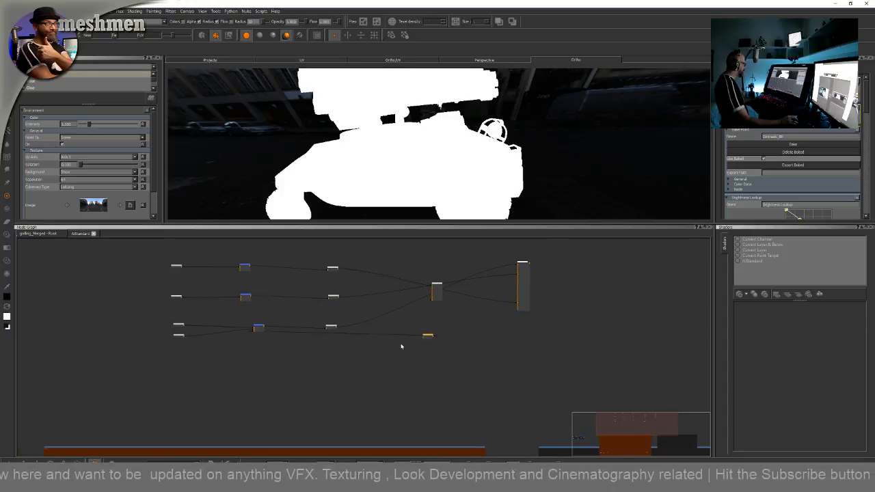
drag(332, 329, 337, 325)
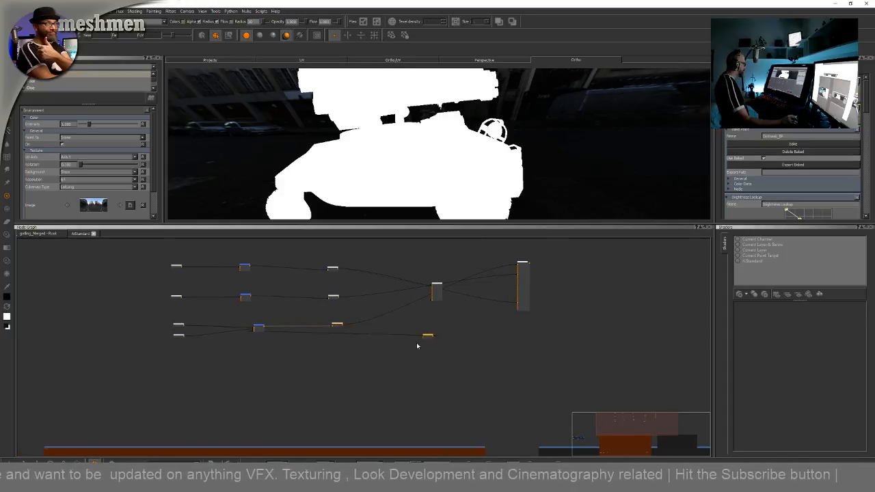
Move the Radio Node and Color node closer to the Merge node's inputs
drag(425, 336, 347, 357)
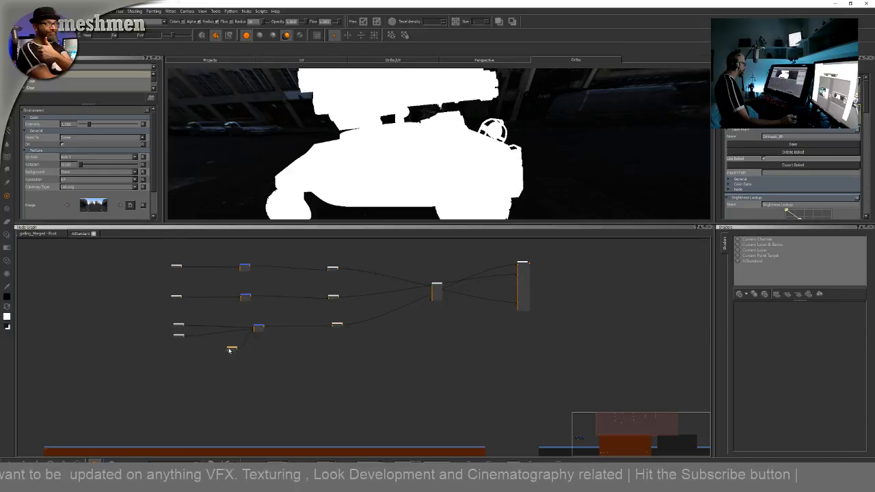
middle_drag(277, 348, 336, 338)
scroll(324, 348, up, 2)
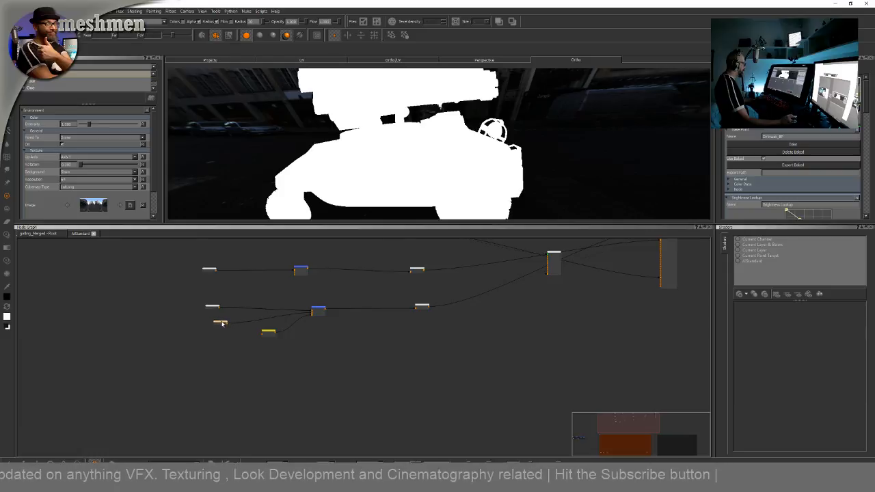
drag(208, 309, 223, 327)
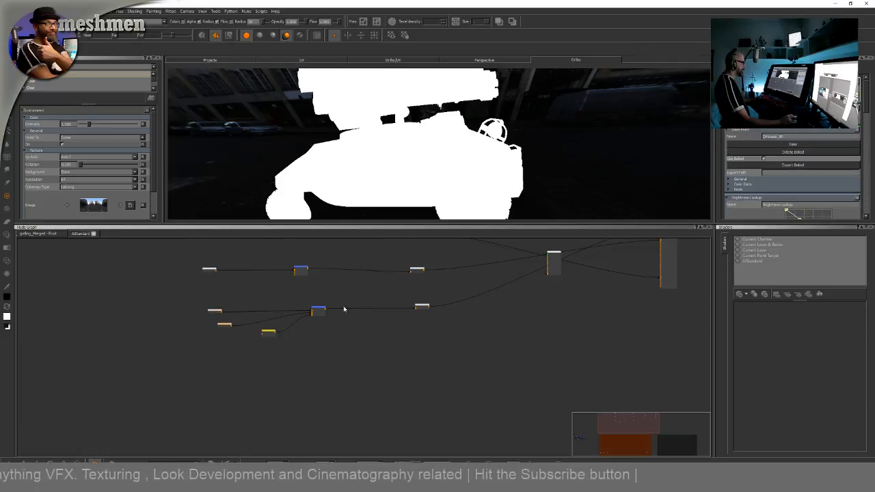
middle_drag(549, 318, 520, 365)
Align the nodes in the upper two rows of the node chain
drag(387, 279, 392, 276)
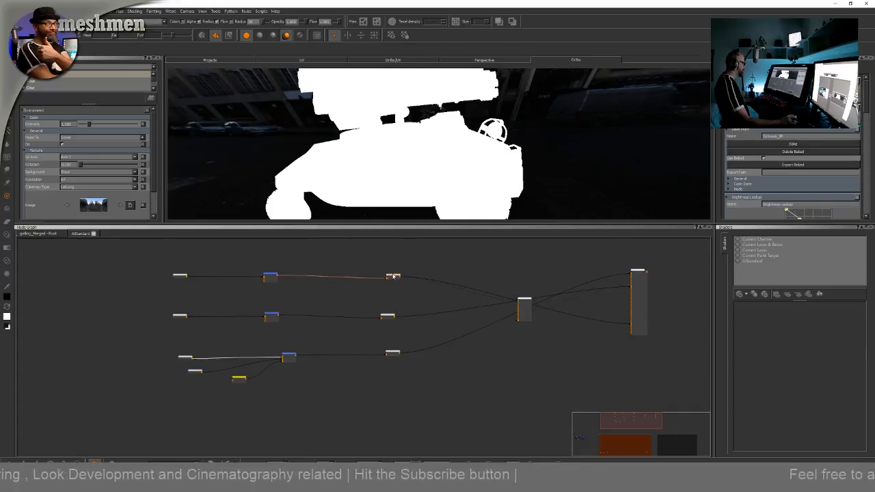
drag(394, 276, 398, 273)
drag(265, 277, 272, 276)
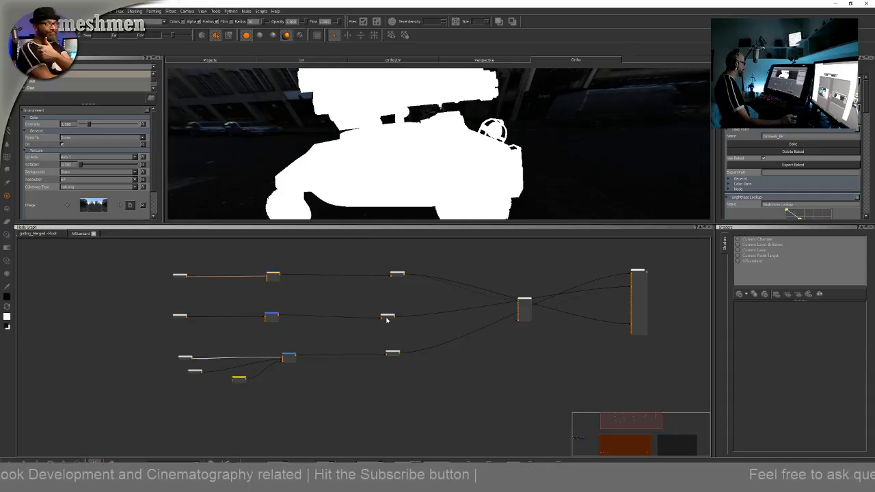
drag(387, 319, 401, 313)
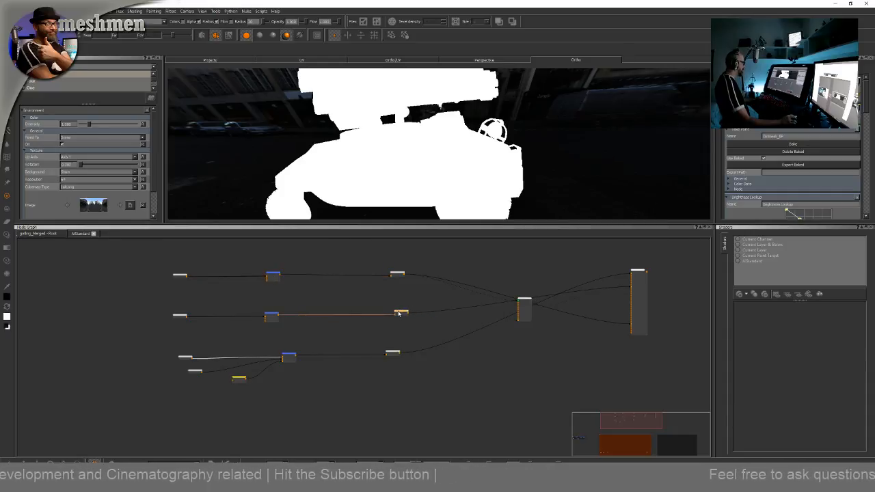